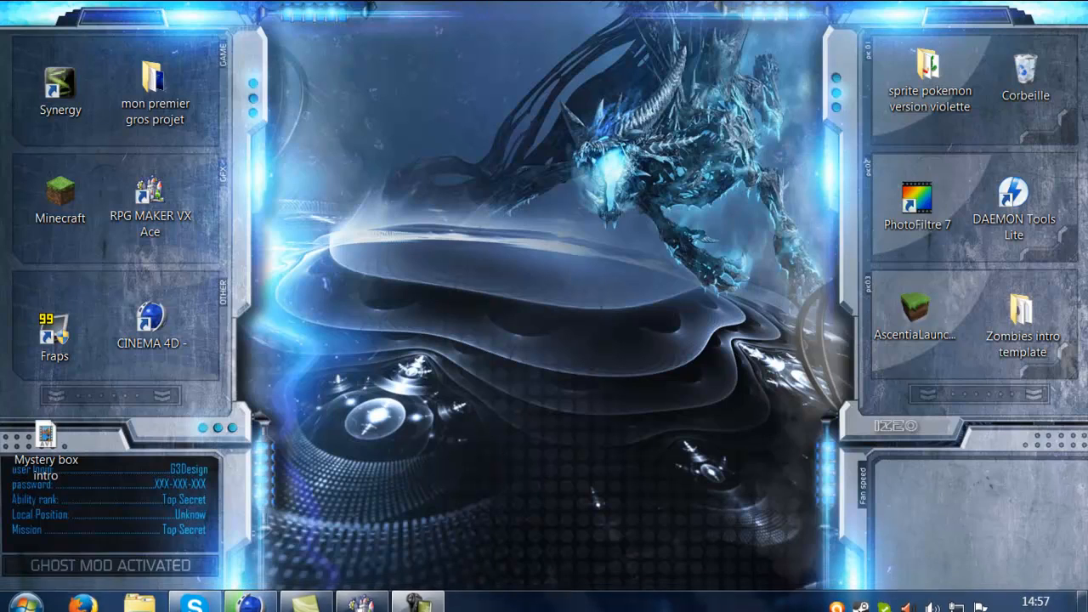
# - Switch to RPG Maker VX Ace with the Le royaume de SkyWorld project
pyautogui.click(250, 595)
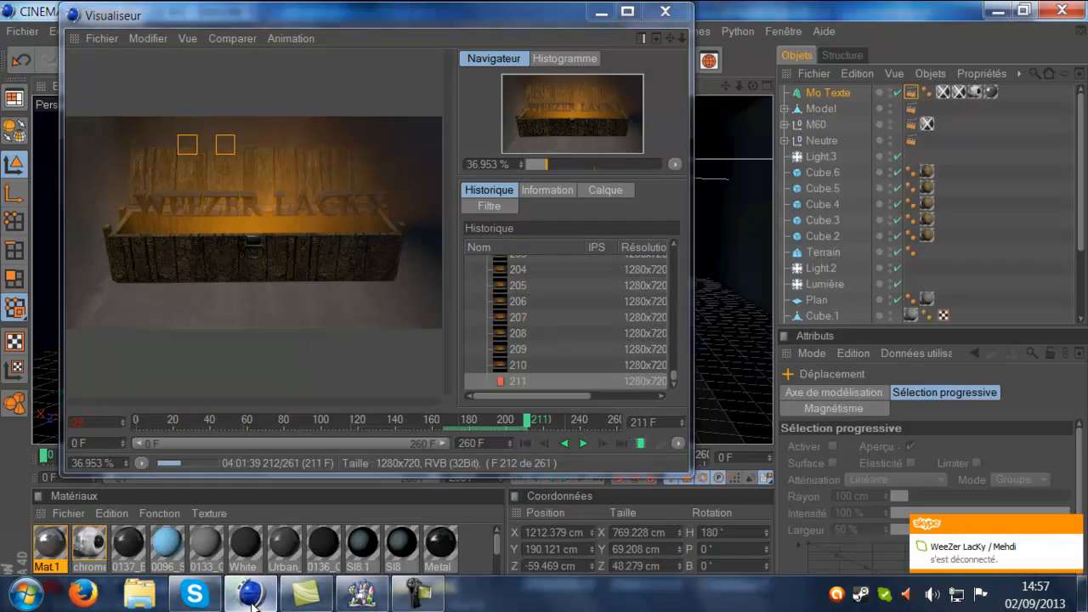
pyautogui.click(250, 595)
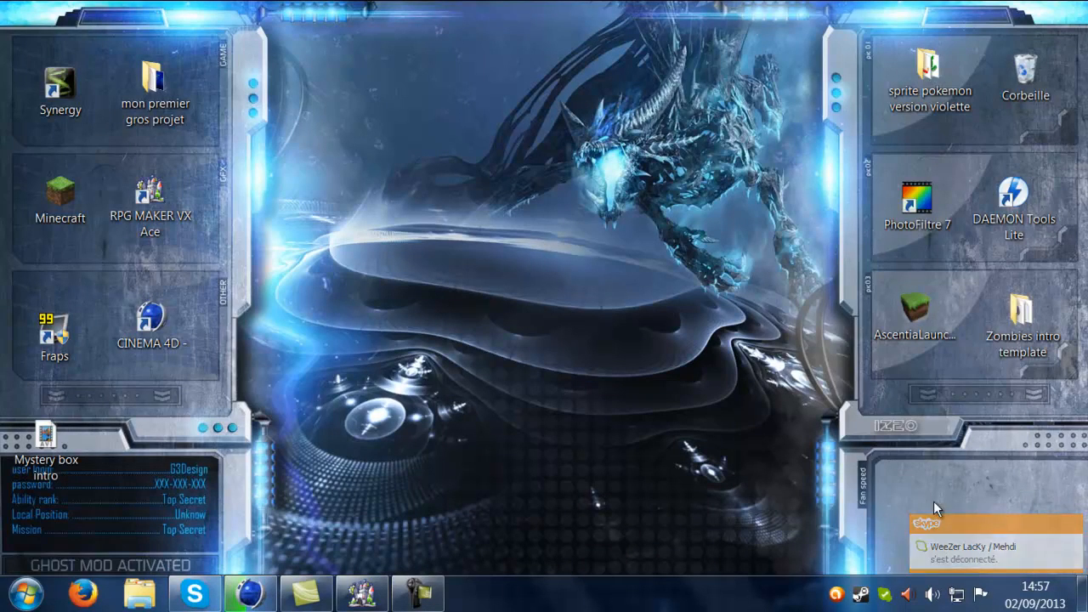
pyautogui.moveTo(388, 597)
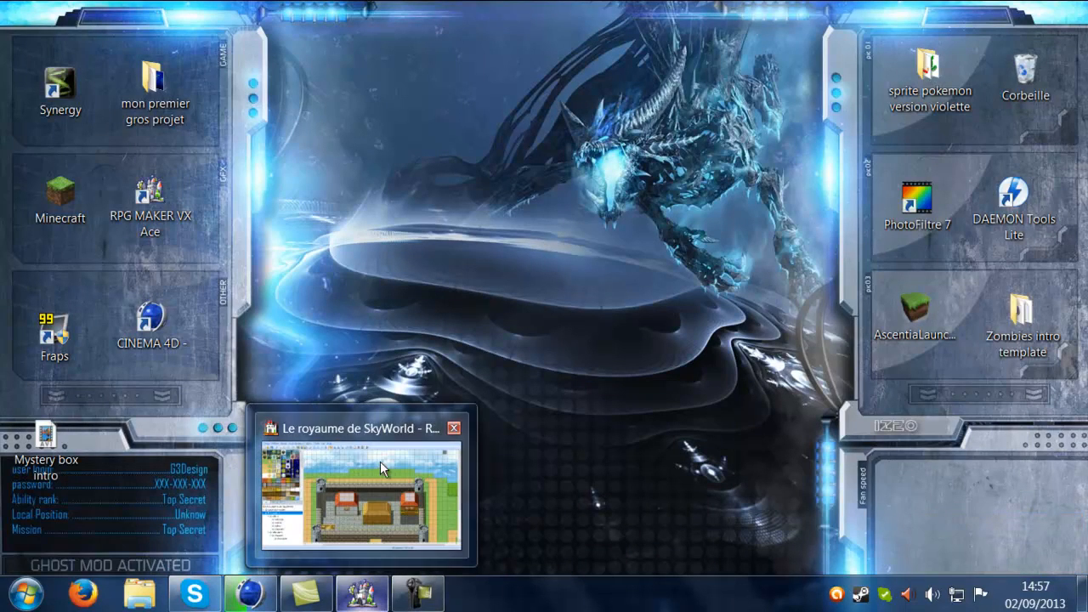
pyautogui.click(400, 500)
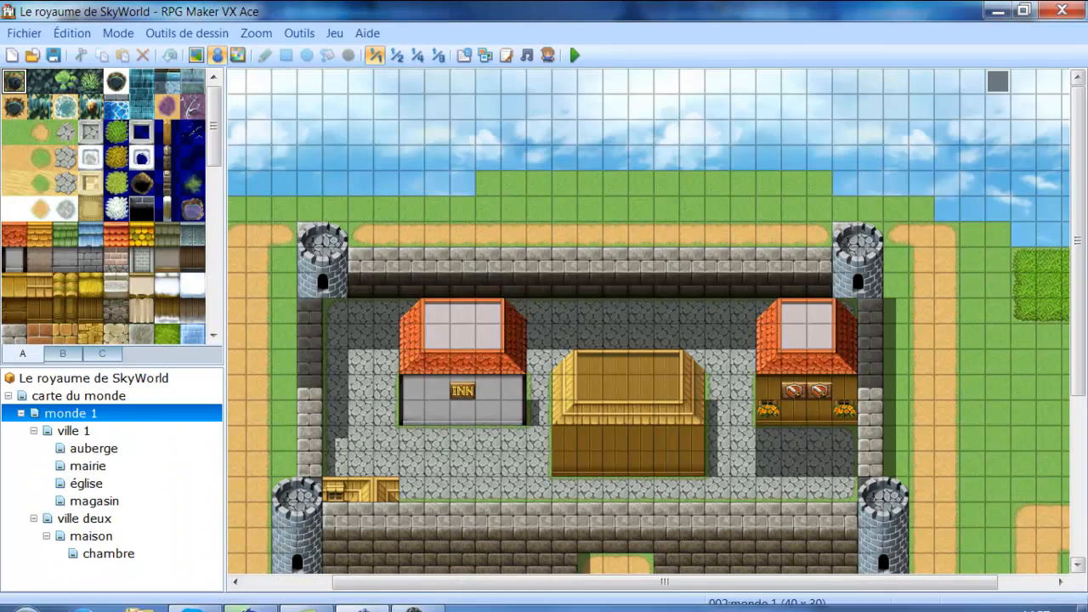
# - Look through the monde 1, carte du monde, auberge and ville deux maps of the project
pyautogui.moveTo(1082, 239); pyautogui.dragTo(1081, 397)
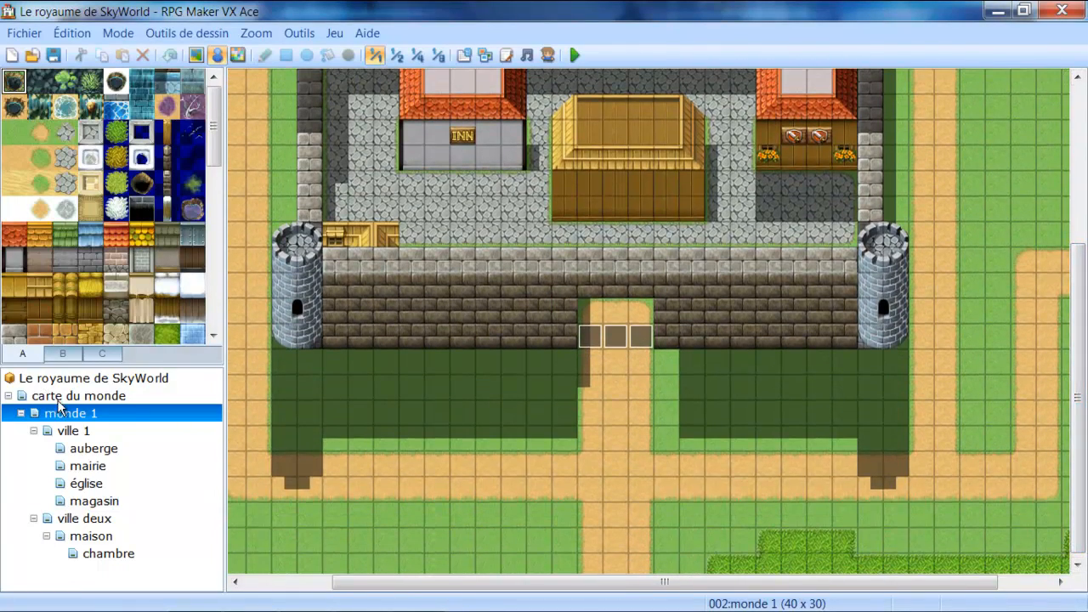
pyautogui.click(63, 397)
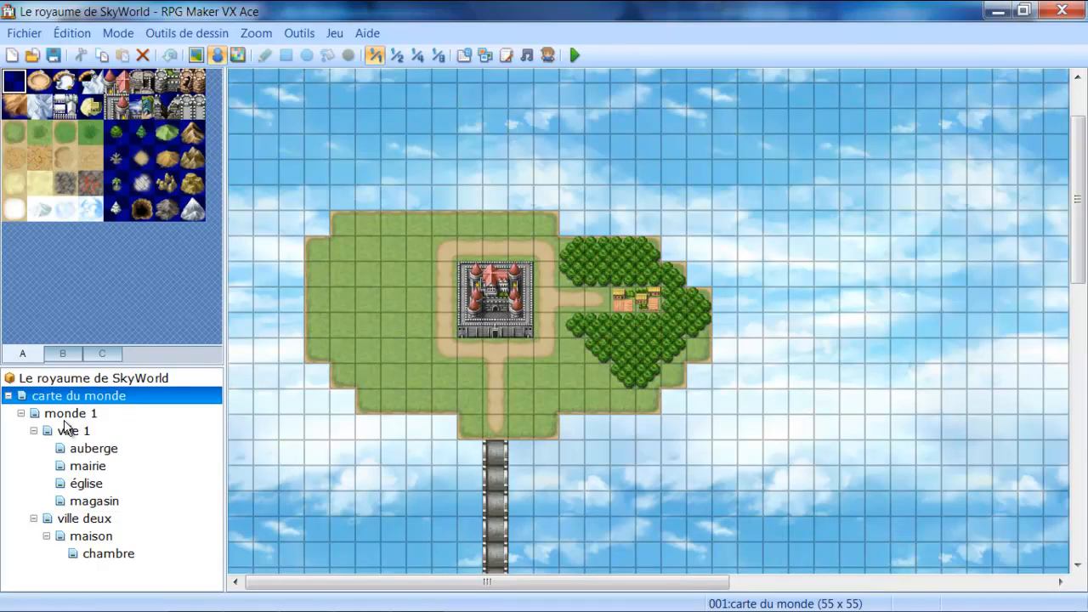
pyautogui.click(66, 414)
pyautogui.click(77, 449)
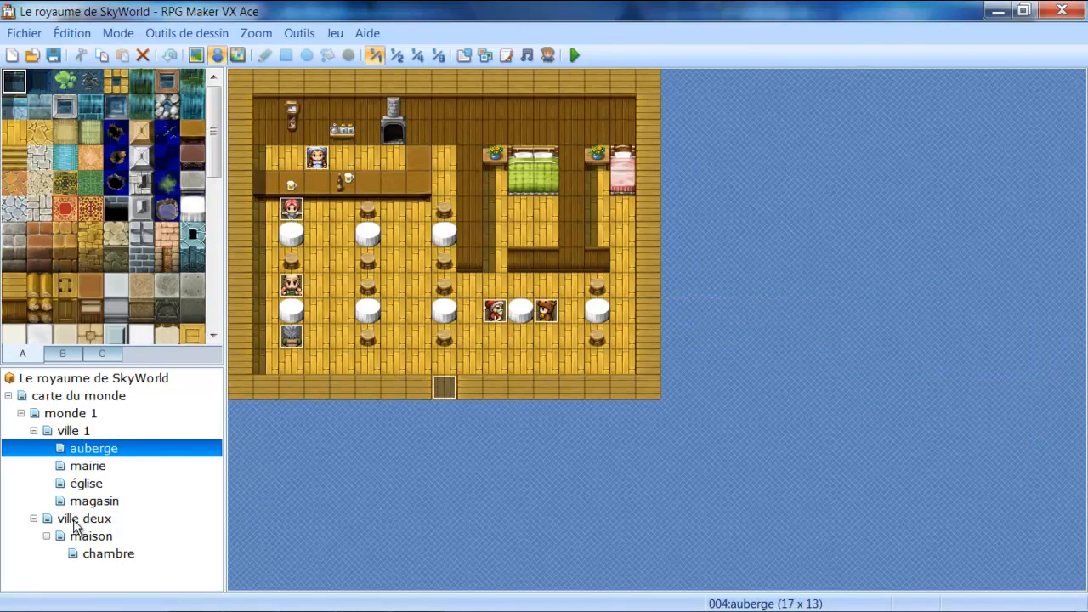
pyautogui.click(75, 518)
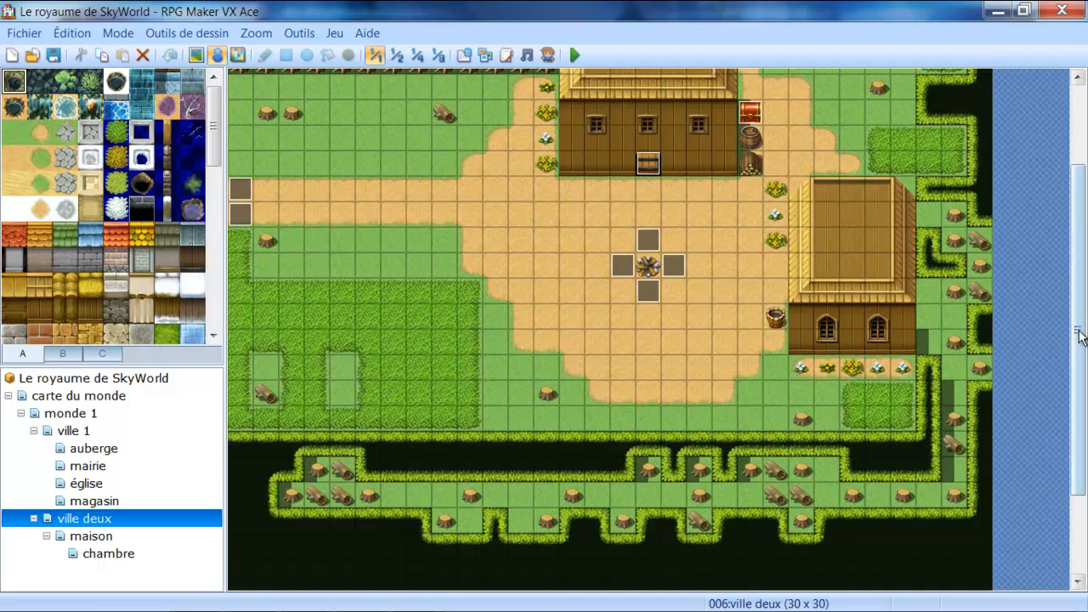
pyautogui.moveTo(1081, 336); pyautogui.dragTo(1069, 297)
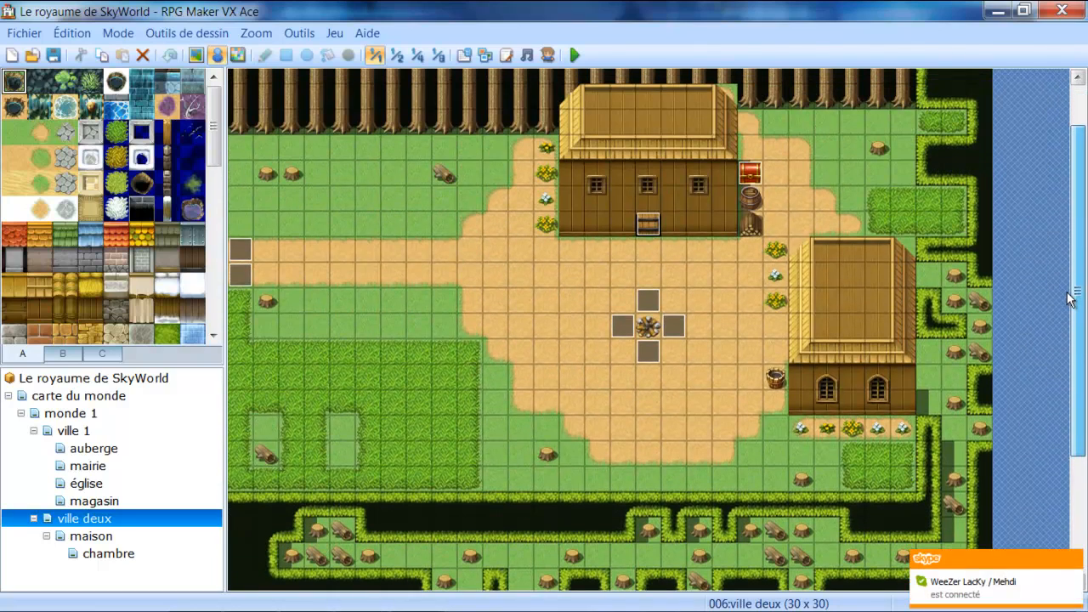
# - Switch to Skype and reply "re re re" to the contact with unread messages
pyautogui.click(198, 595)
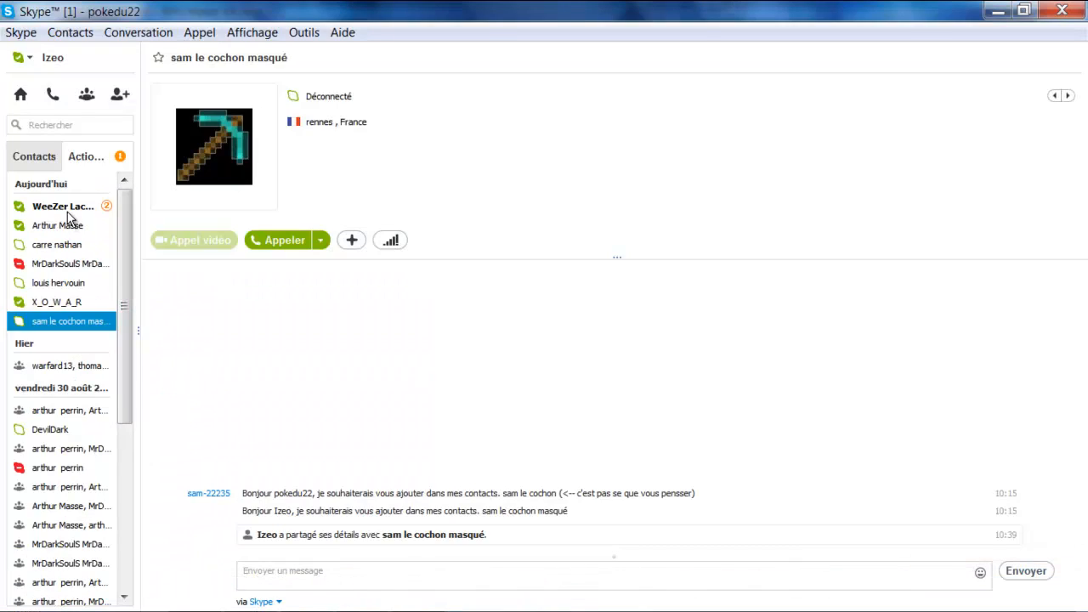
pyautogui.click(68, 208)
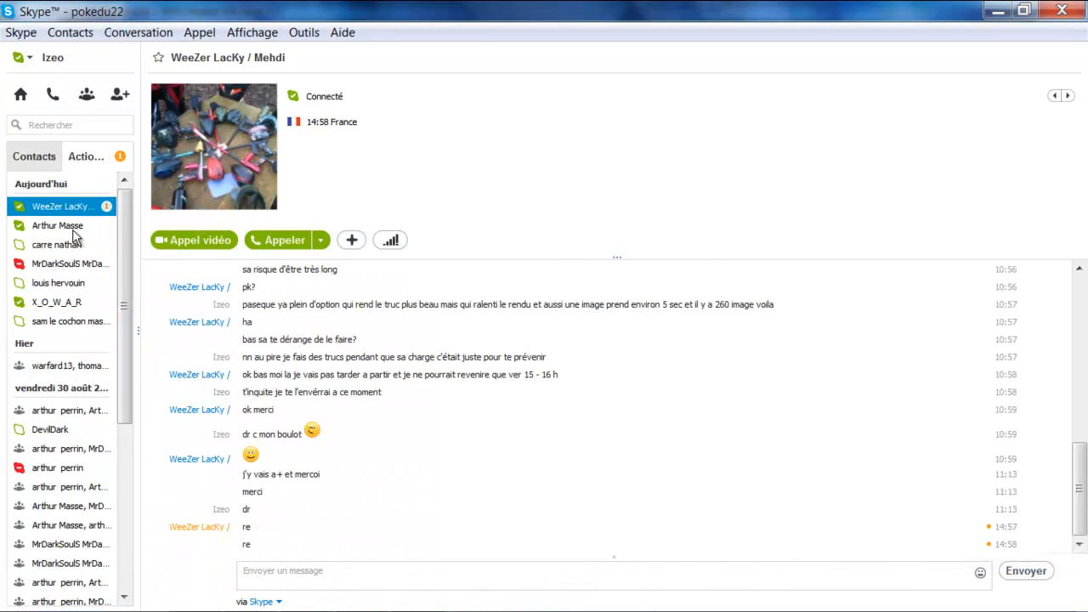
pyautogui.click(292, 569)
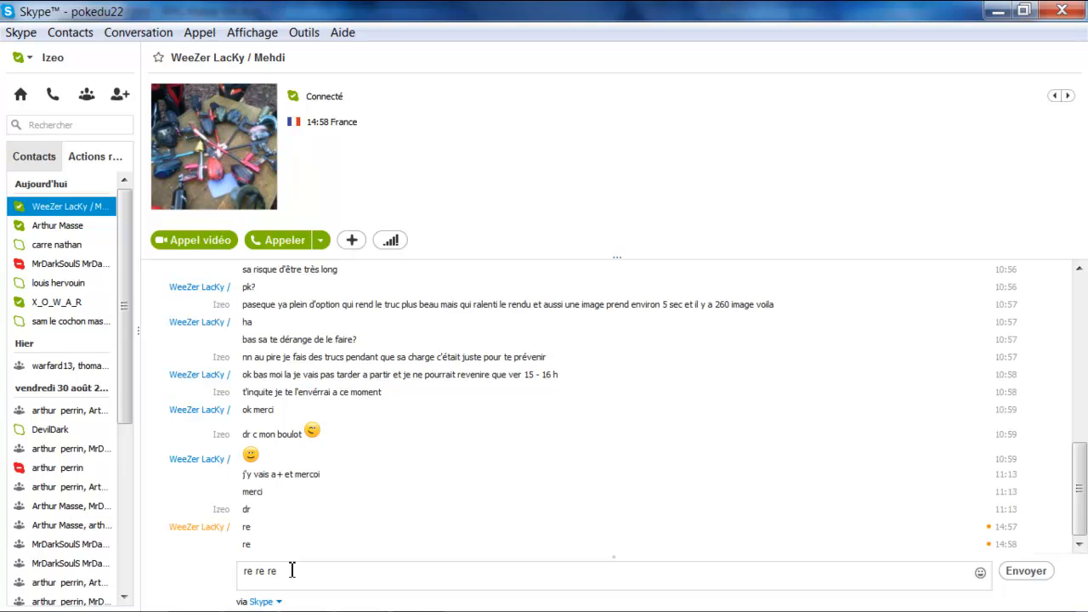
pyautogui.press('Return')
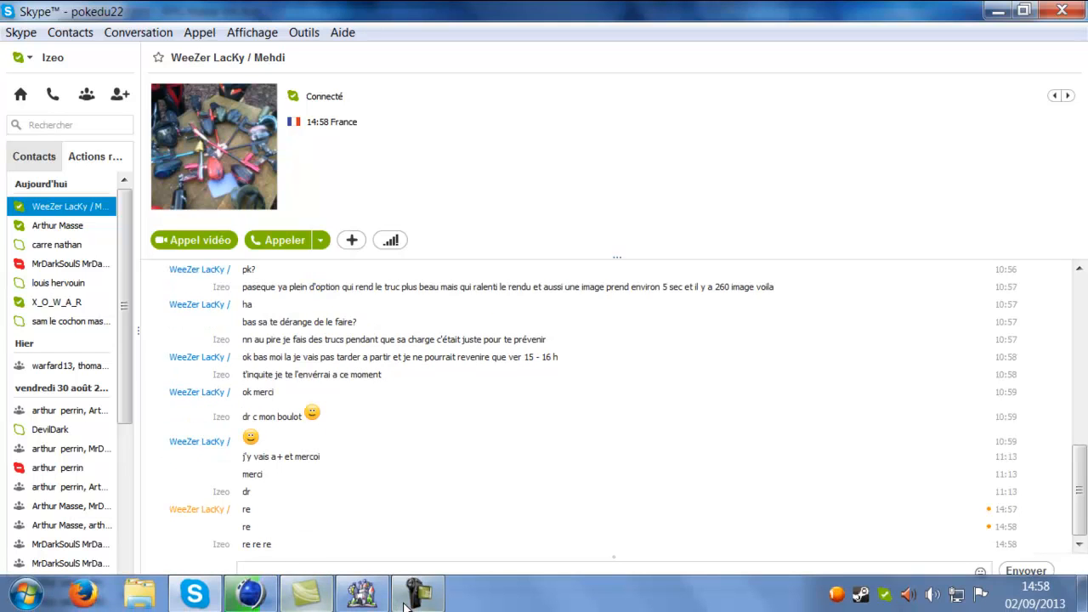
# - Switch back to RPG Maker VX Ace and examine the event tiles around the campfire on the ville deux map
pyautogui.click(407, 601)
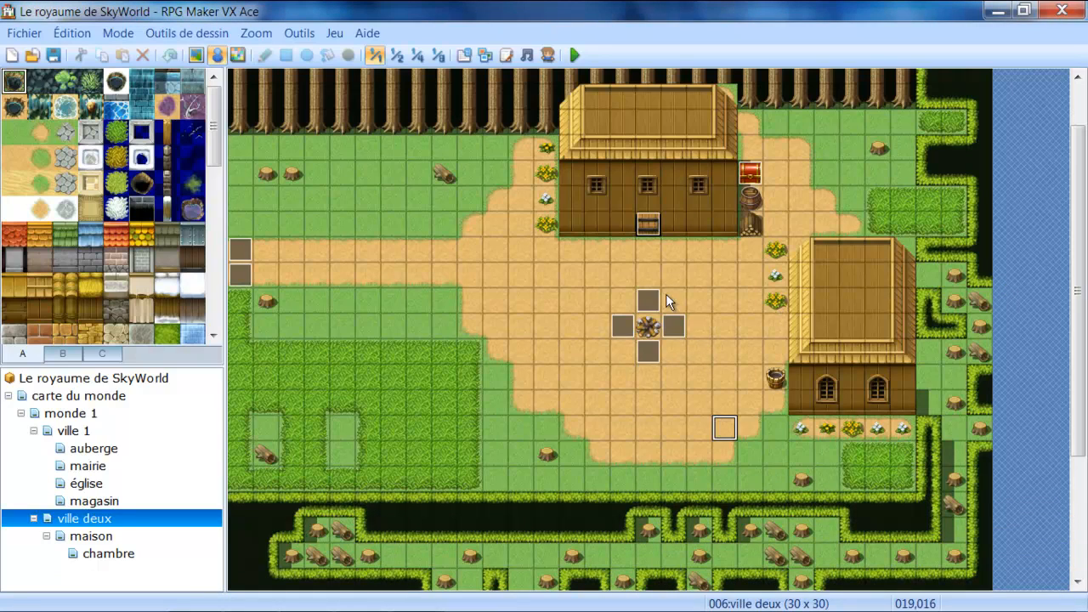
pyautogui.click(597, 326)
pyautogui.click(671, 303)
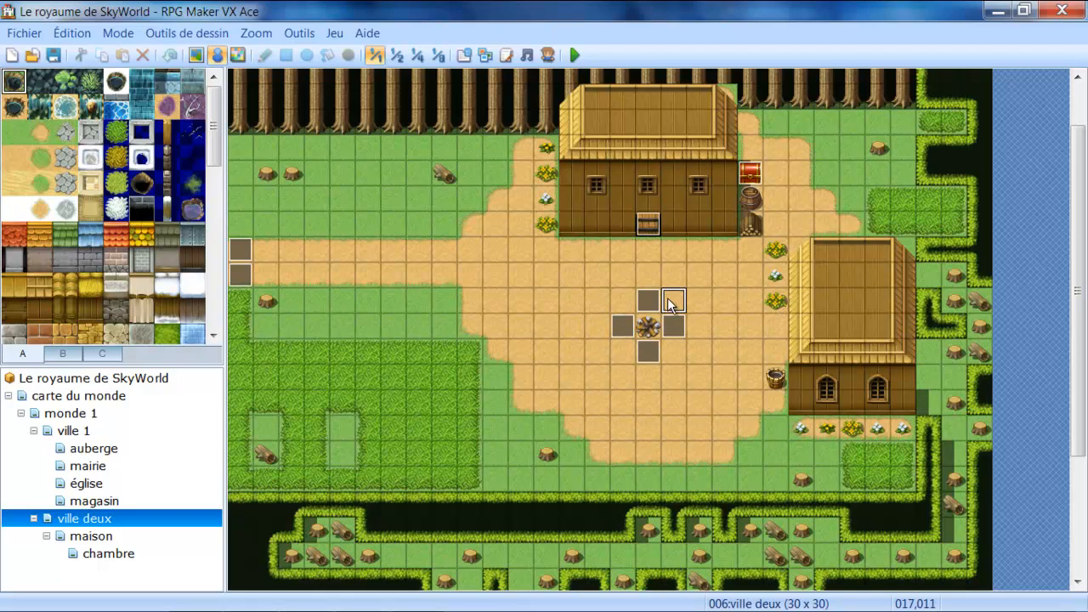
pyautogui.click(600, 306)
pyautogui.click(636, 356)
pyautogui.click(673, 308)
pyautogui.click(646, 325)
pyautogui.click(599, 303)
pyautogui.click(649, 327)
pyautogui.click(571, 249)
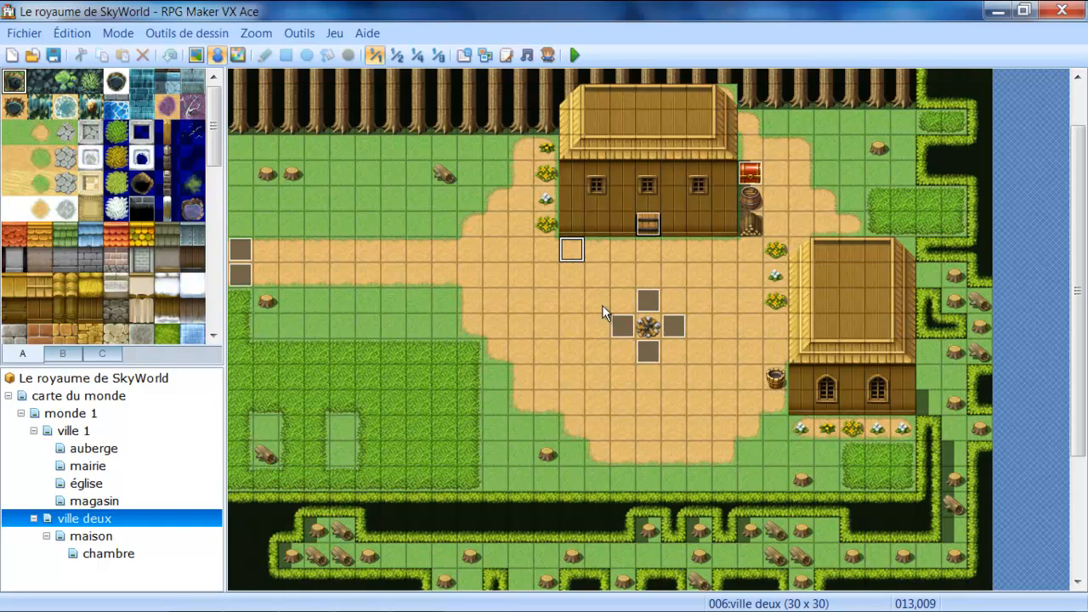
pyautogui.click(653, 363)
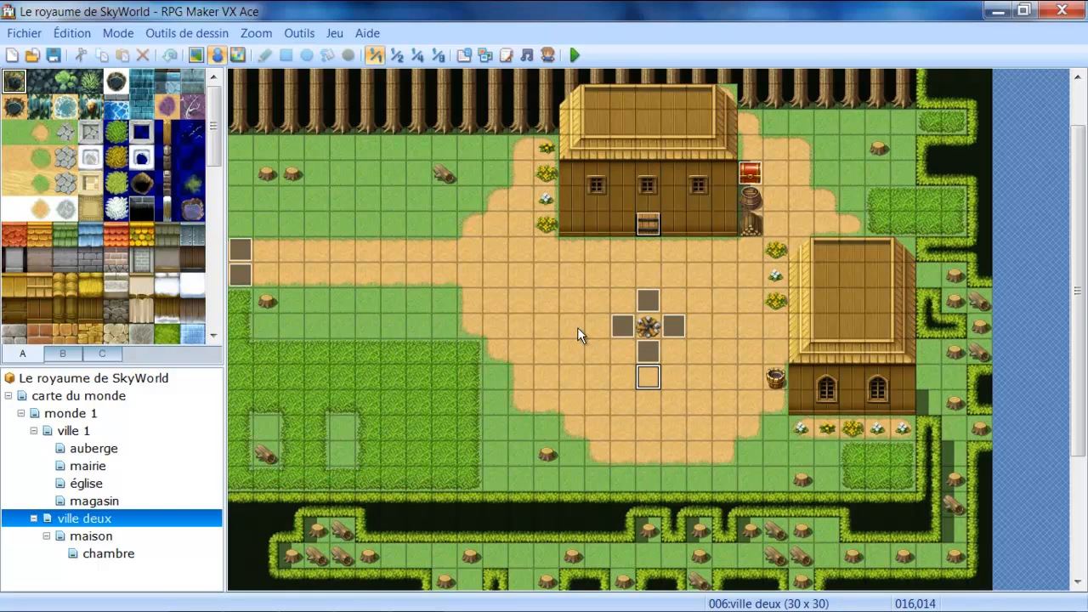
pyautogui.click(651, 292)
pyautogui.click(708, 327)
pyautogui.click(645, 365)
pyautogui.click(567, 307)
pyautogui.click(601, 320)
pyautogui.click(647, 278)
pyautogui.click(650, 350)
pyautogui.click(642, 374)
# - Examine the route from the west entrance of ville deux along the dirt path to the campfire
pyautogui.moveTo(213, 132)
pyautogui.mouseDown()
pyautogui.moveTo(212, 304)
pyautogui.moveTo(213, 128)
pyautogui.mouseUp()
pyautogui.click(469, 250)
pyautogui.click(294, 344)
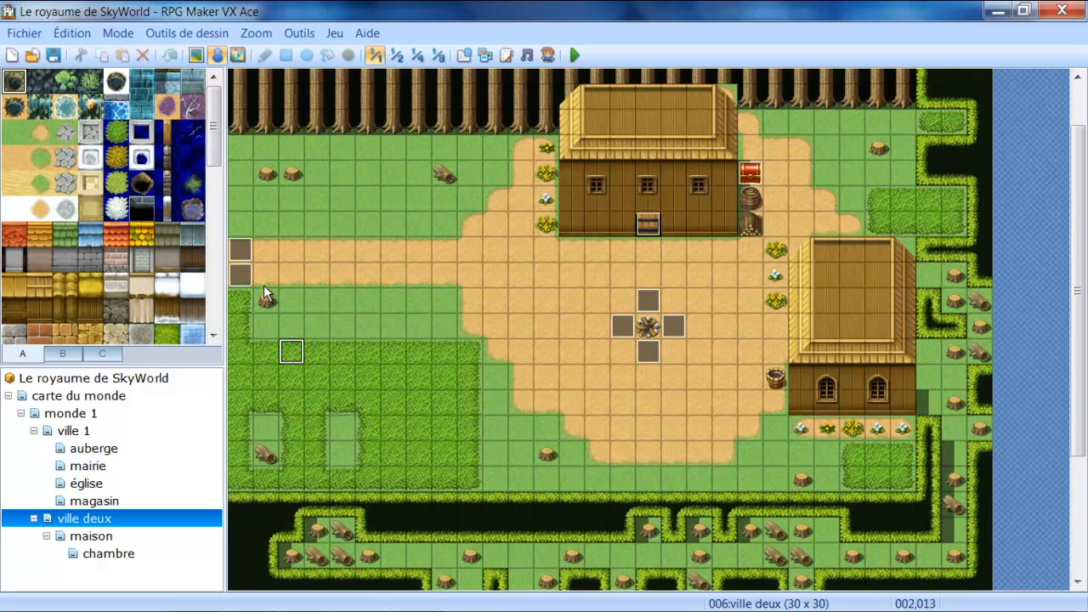
pyautogui.click(264, 284)
pyautogui.click(288, 322)
pyautogui.click(318, 274)
pyautogui.click(342, 305)
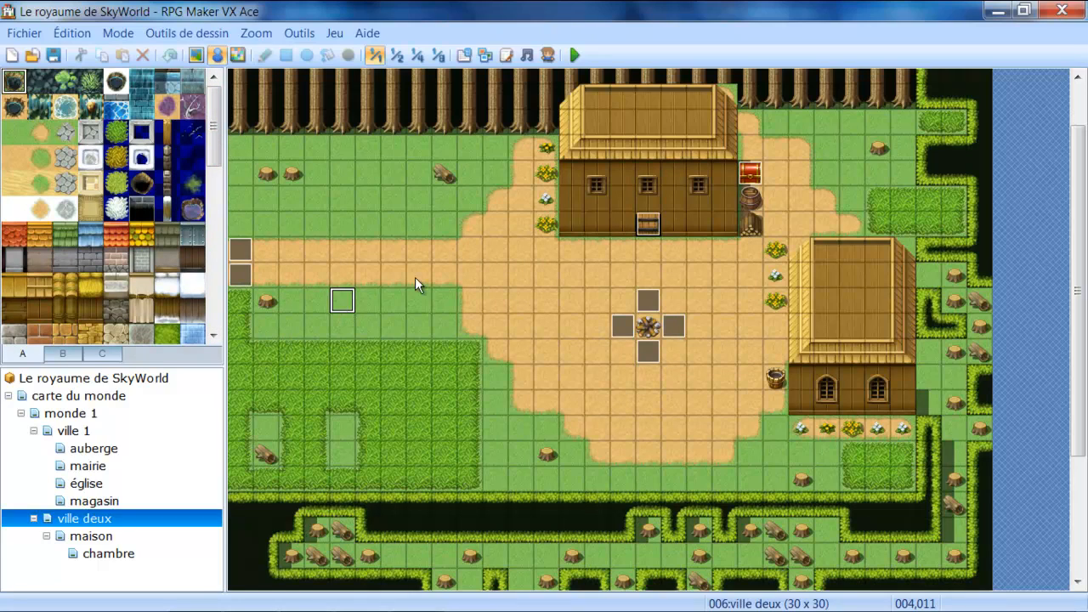
pyautogui.click(415, 277)
pyautogui.click(518, 281)
pyautogui.click(644, 281)
pyautogui.click(649, 327)
pyautogui.click(850, 200)
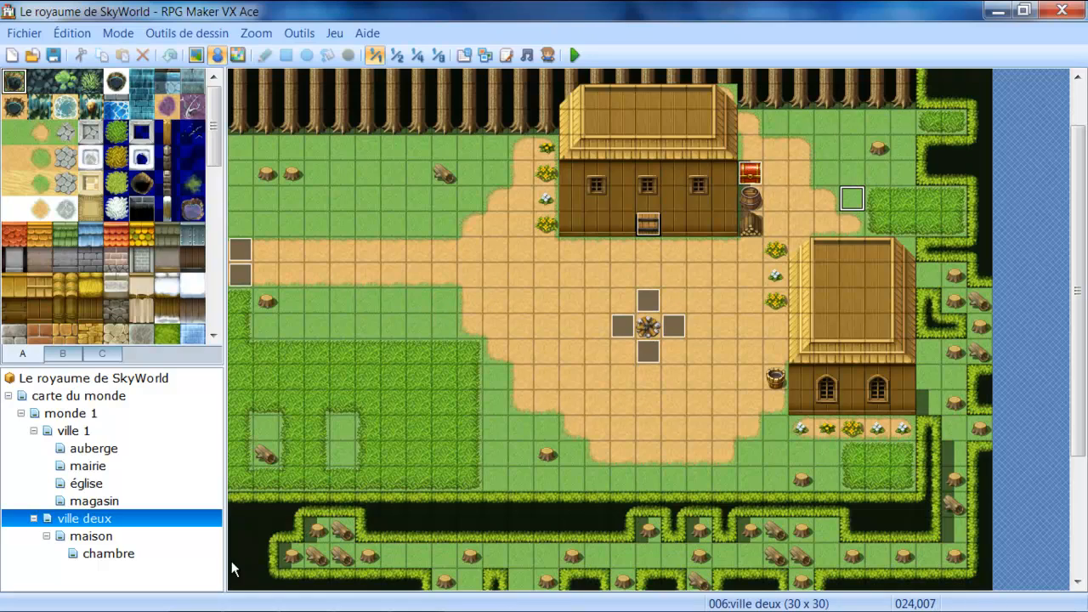
# - View the magasin and église maps, and inspect the village and castle on carte du monde
pyautogui.click(80, 502)
pyautogui.click(81, 483)
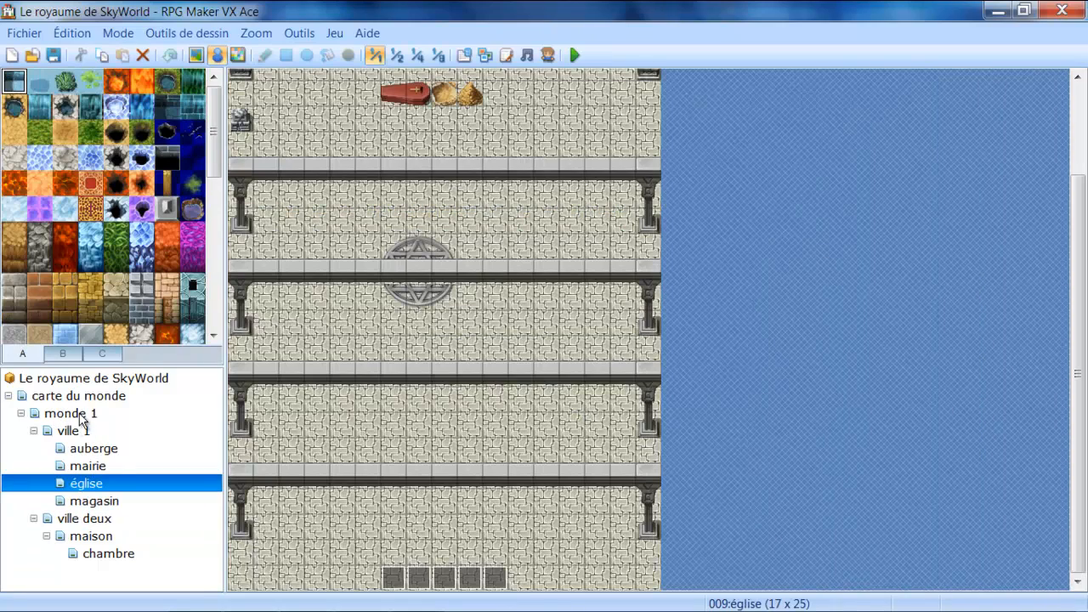
pyautogui.click(78, 396)
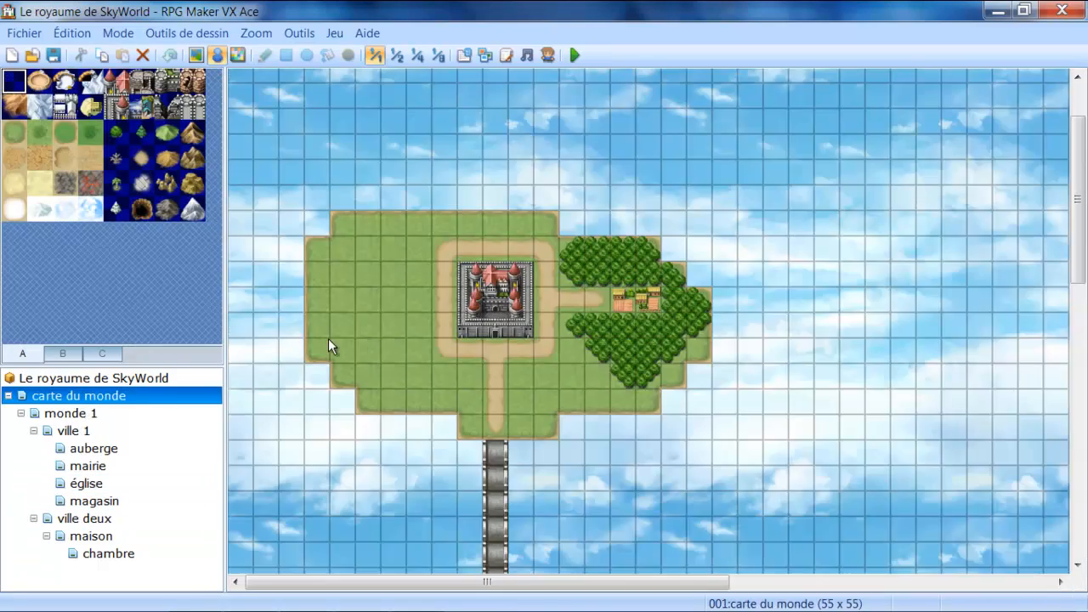
pyautogui.click(101, 379)
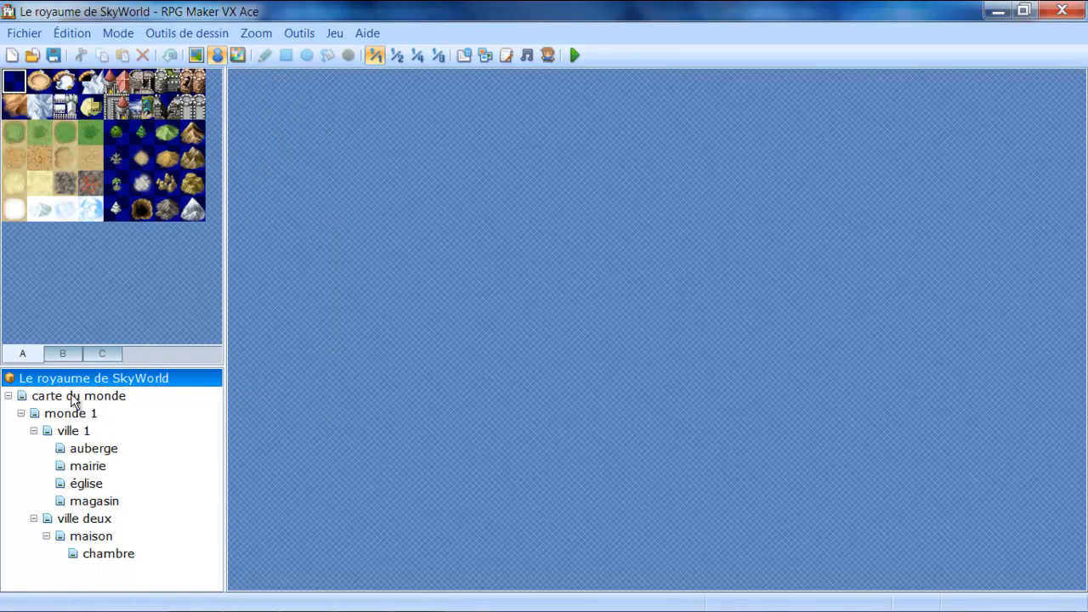
pyautogui.click(75, 397)
pyautogui.click(673, 300)
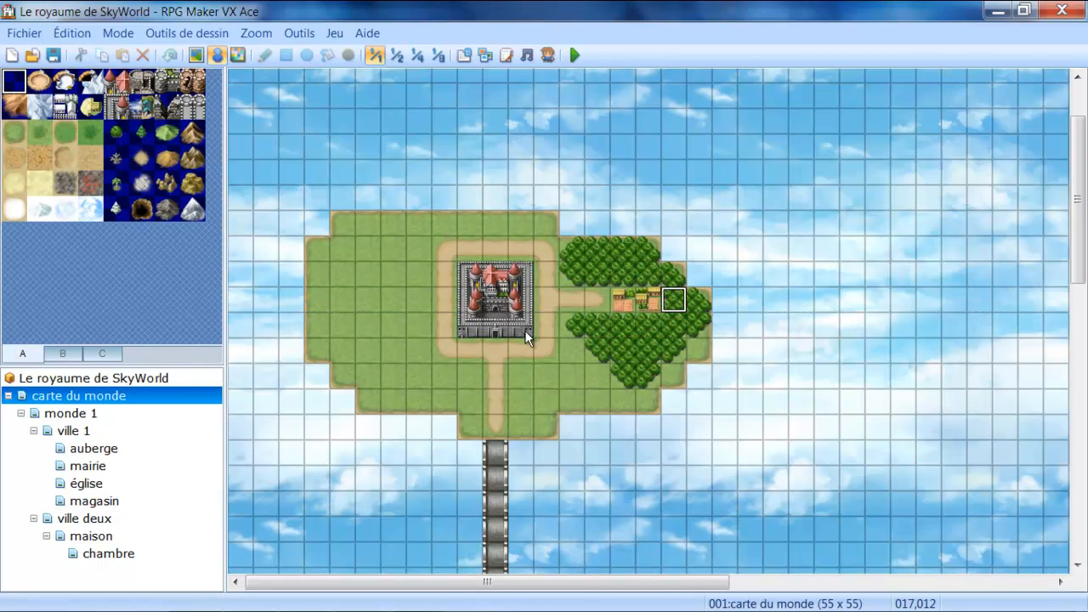
pyautogui.click(470, 350)
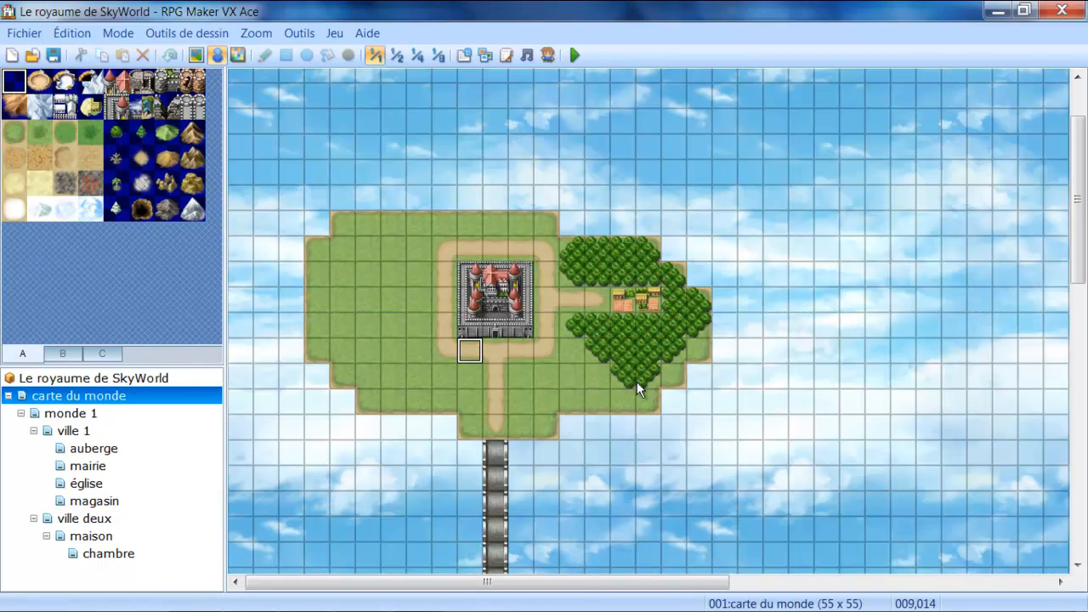
# - Open the properties for a new map under monde 1 and dismiss them without creating the map
pyautogui.click(61, 413)
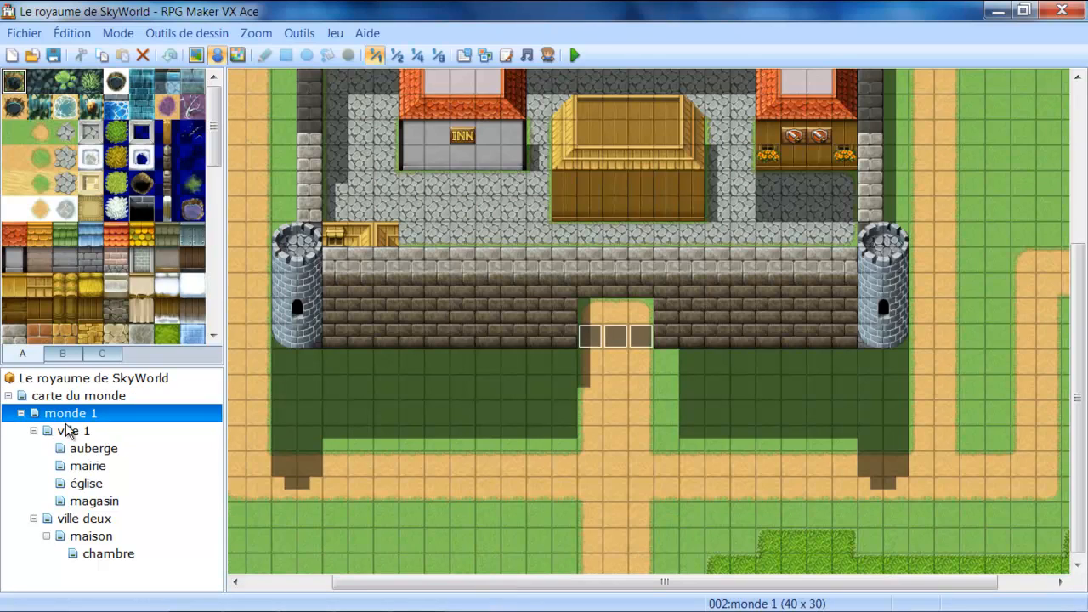
pyautogui.click(68, 431)
pyautogui.click(83, 415)
pyautogui.rightClick(75, 417)
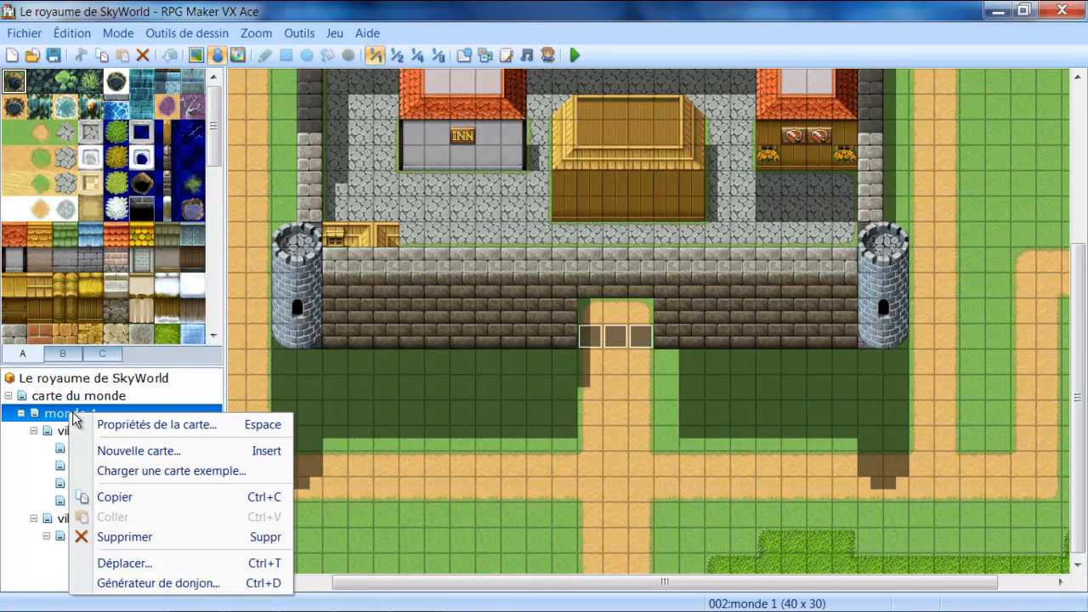
pyautogui.click(184, 451)
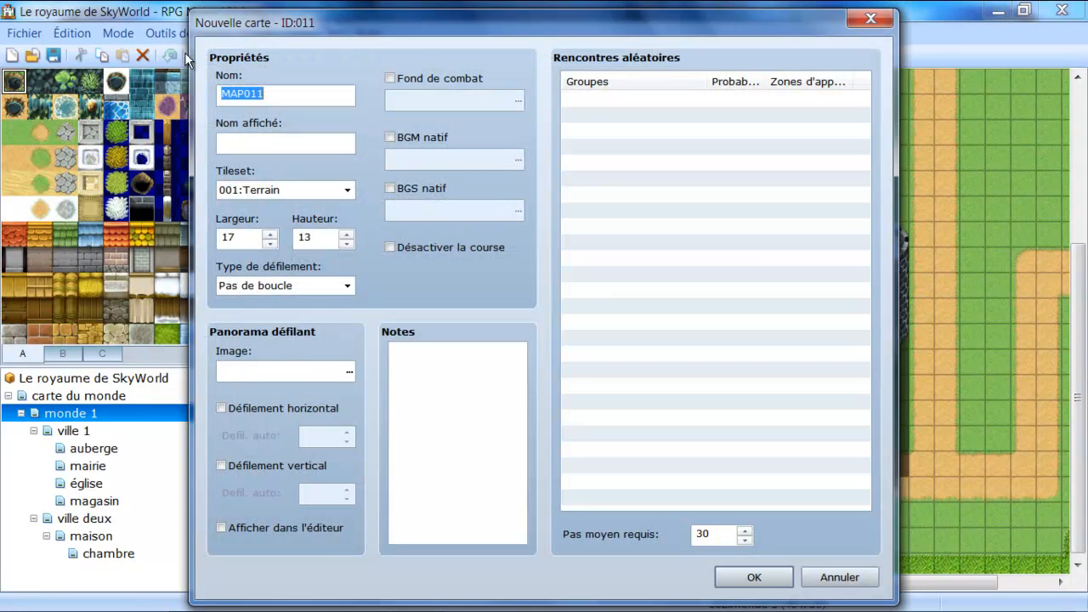
pyautogui.moveTo(346, 18); pyautogui.dragTo(290, 7)
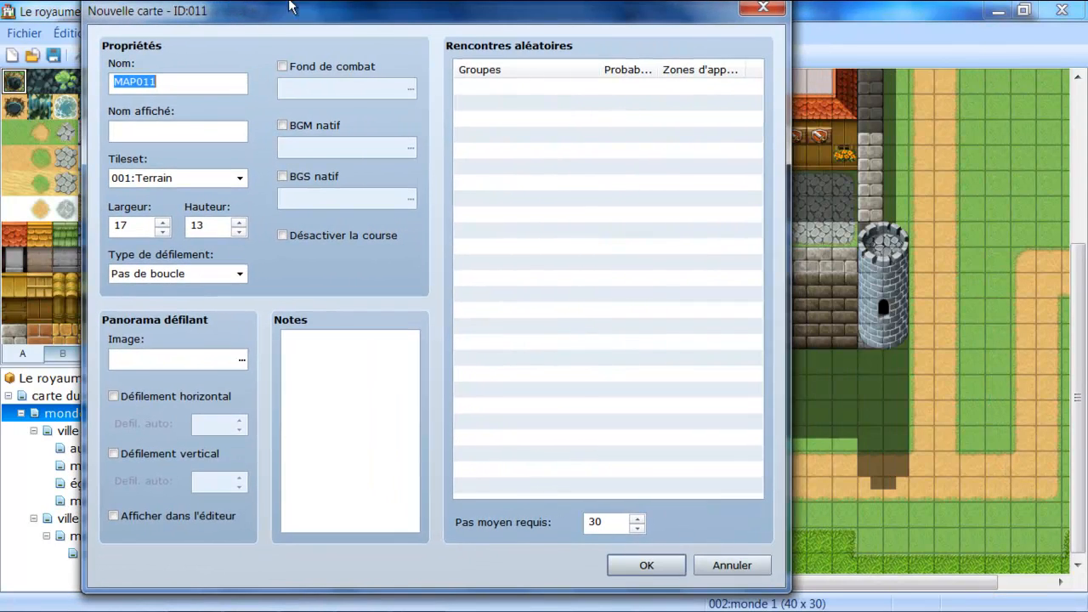
pyautogui.click(765, 8)
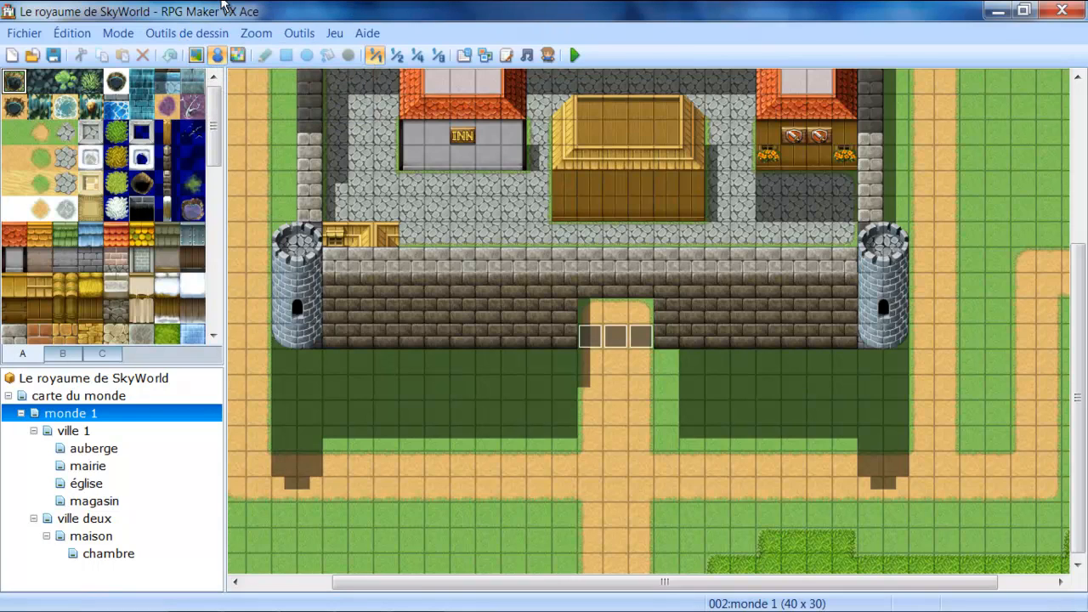
# - Review the project file commands, the editing commands and the available editing modes
pyautogui.click(33, 31)
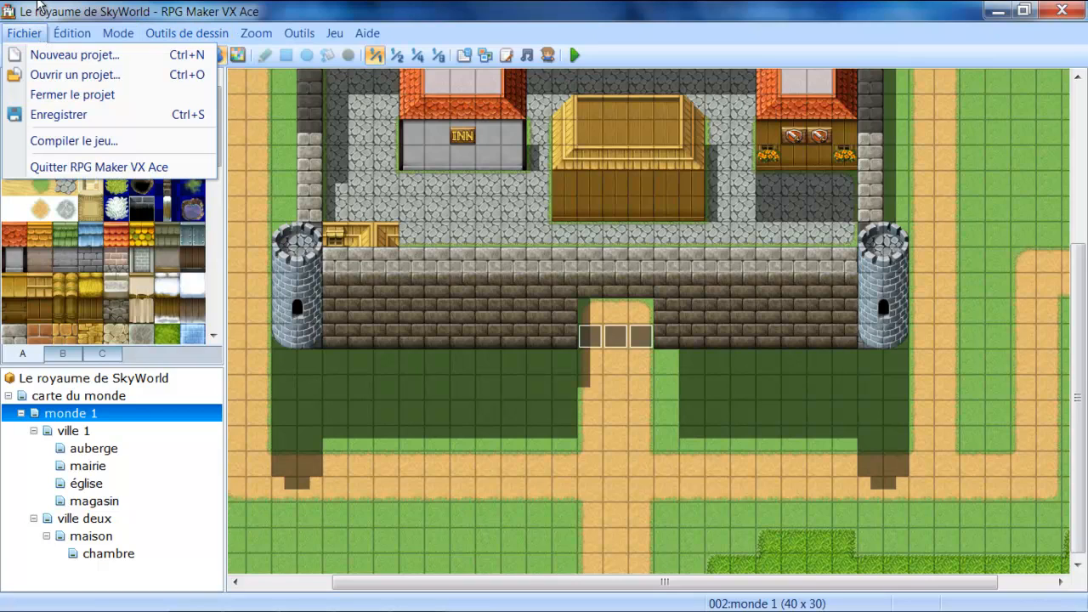
pyautogui.click(34, 32)
pyautogui.click(30, 38)
pyautogui.click(38, 15)
pyautogui.click(6, 37)
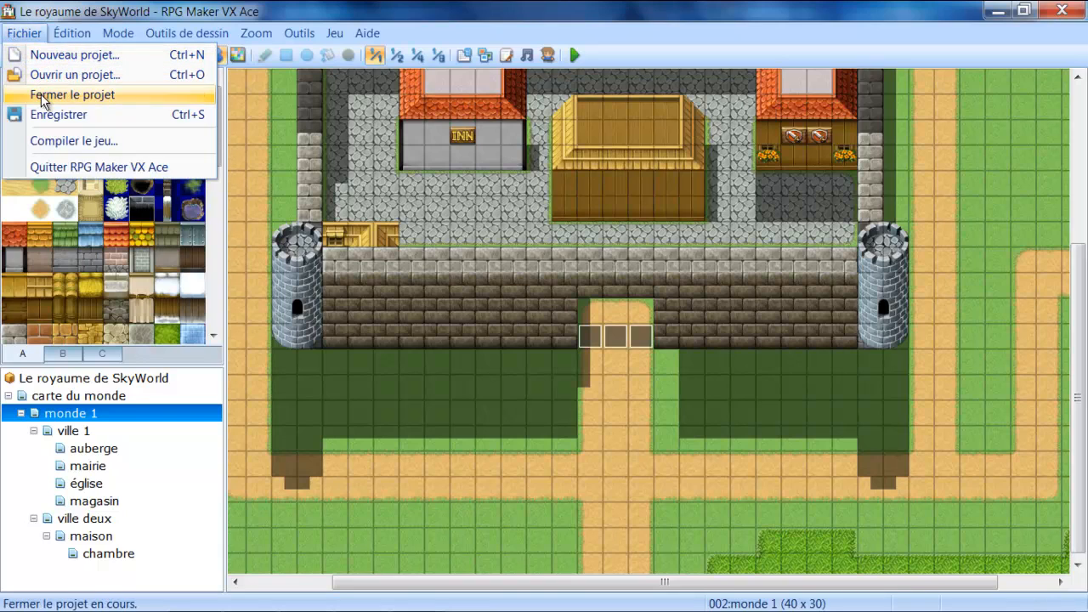
pyautogui.moveTo(61, 32)
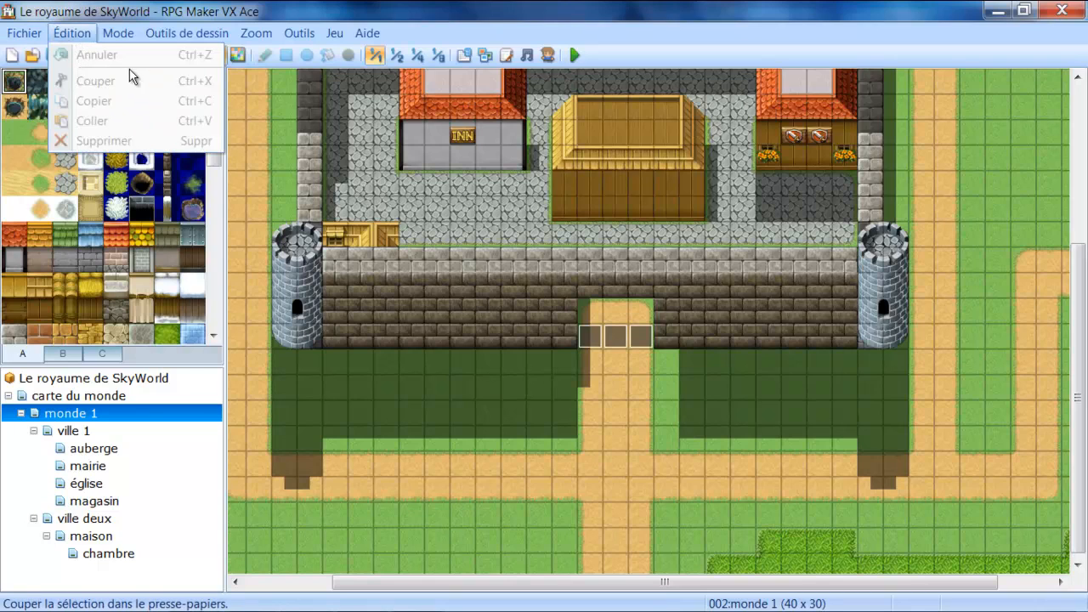
pyautogui.click(327, 472)
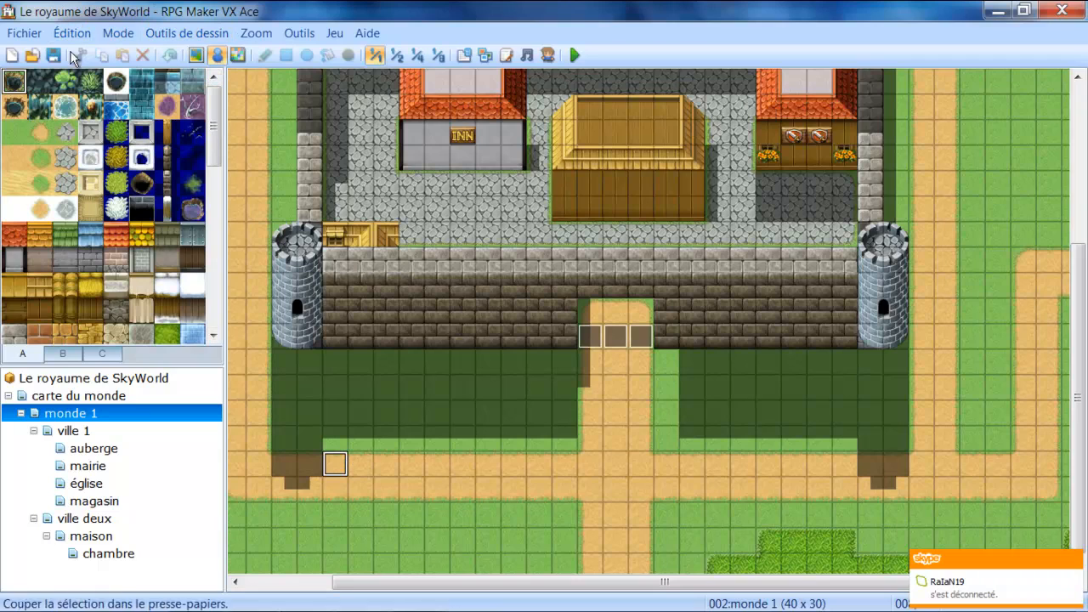
pyautogui.click(125, 34)
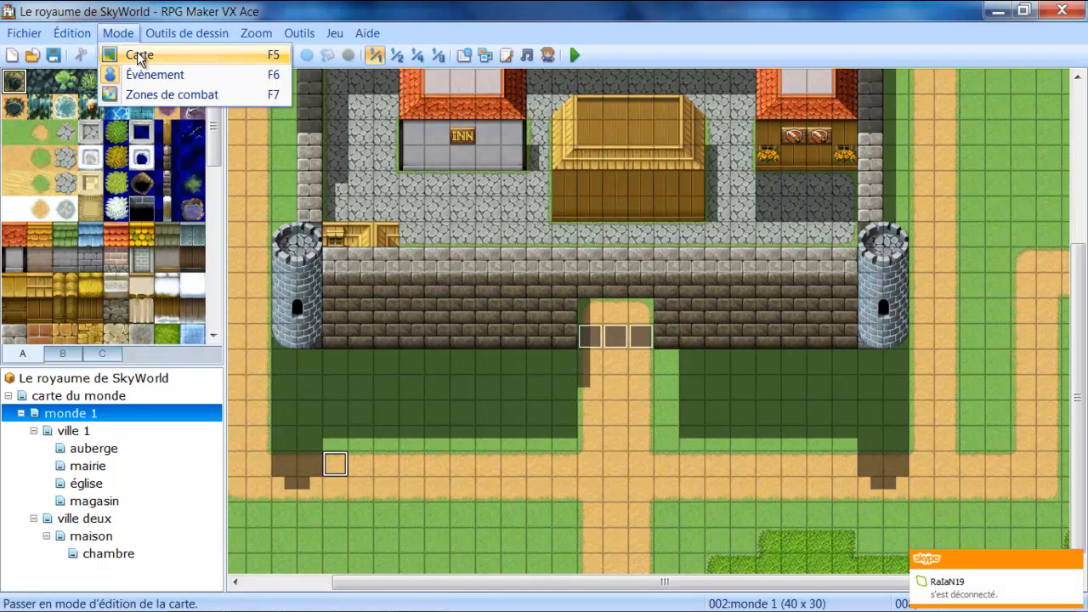
pyautogui.moveTo(143, 32)
pyautogui.click(172, 7)
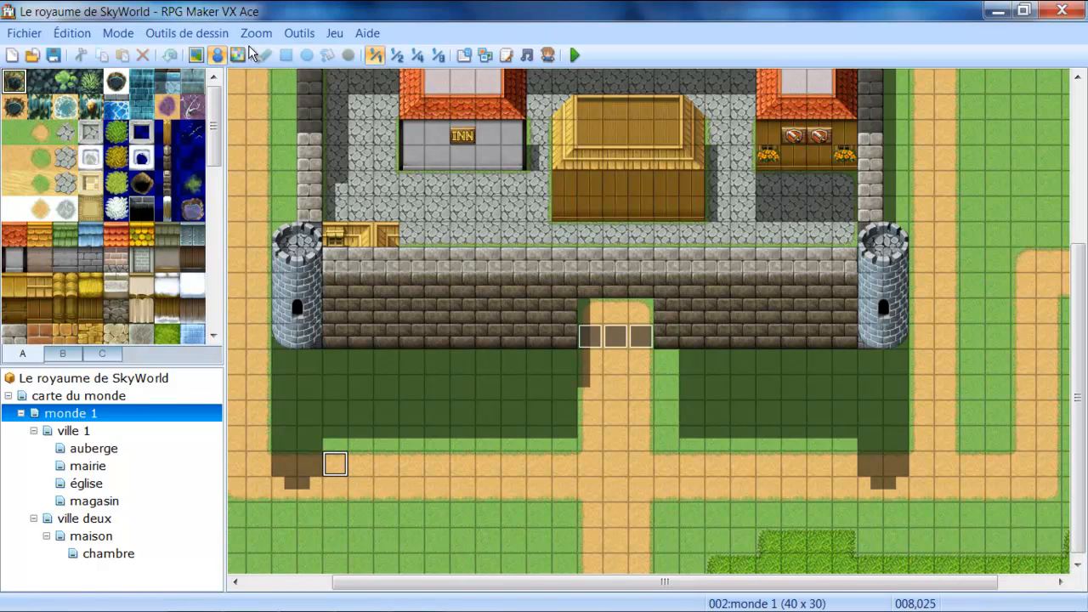
# - In map editing mode, paint one grey stone tile on the dirt path below the castle gate and undo it
pyautogui.click(199, 61)
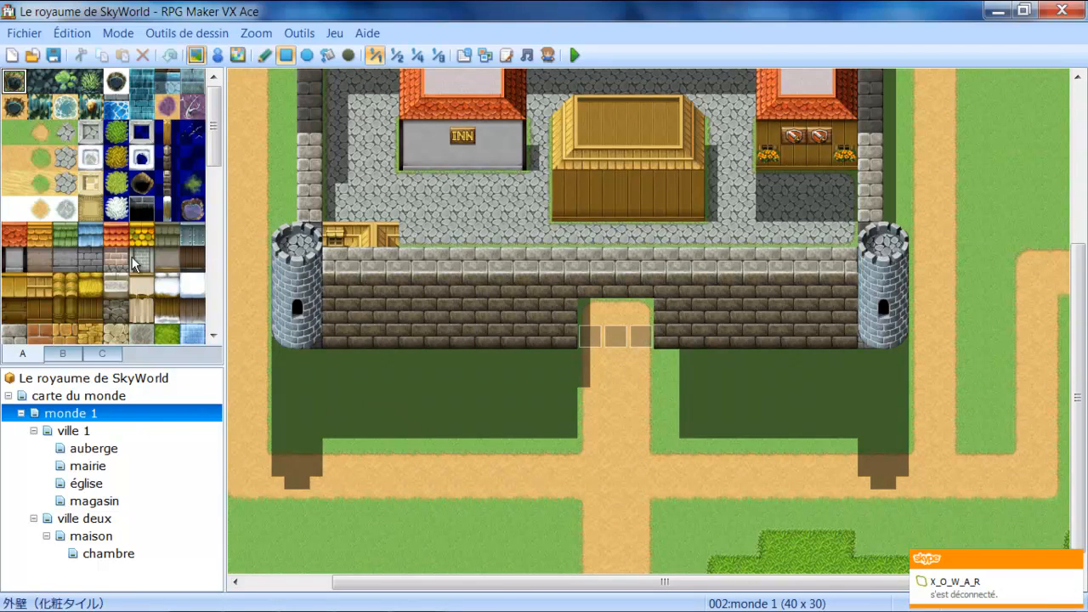
pyautogui.click(65, 180)
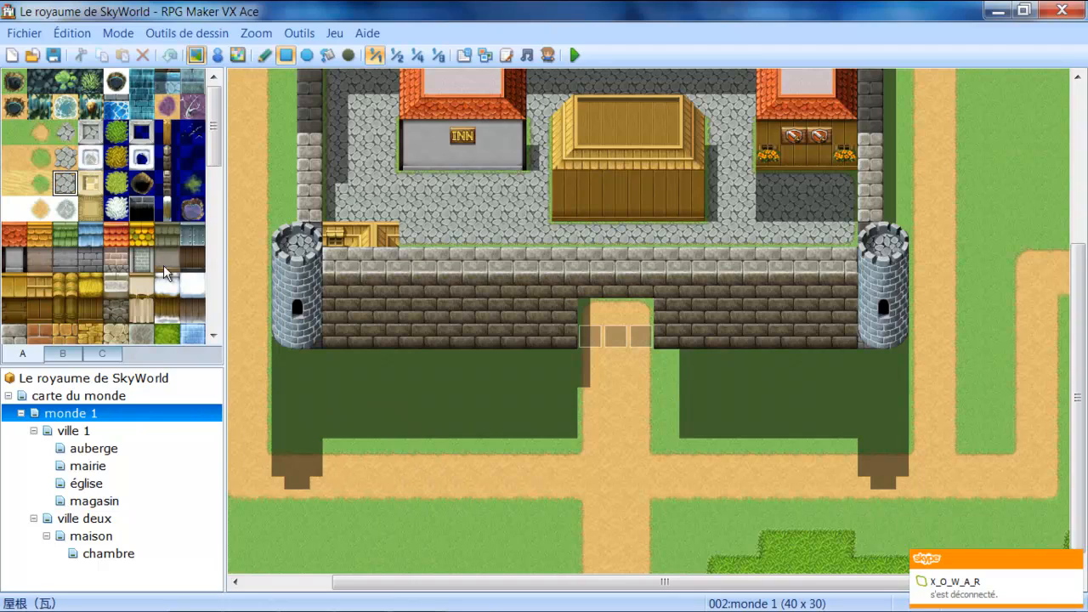
pyautogui.moveTo(614, 387)
pyautogui.mouseDown()
pyautogui.moveTo(620, 457)
pyautogui.moveTo(640, 487)
pyautogui.moveTo(618, 389)
pyautogui.mouseUp()
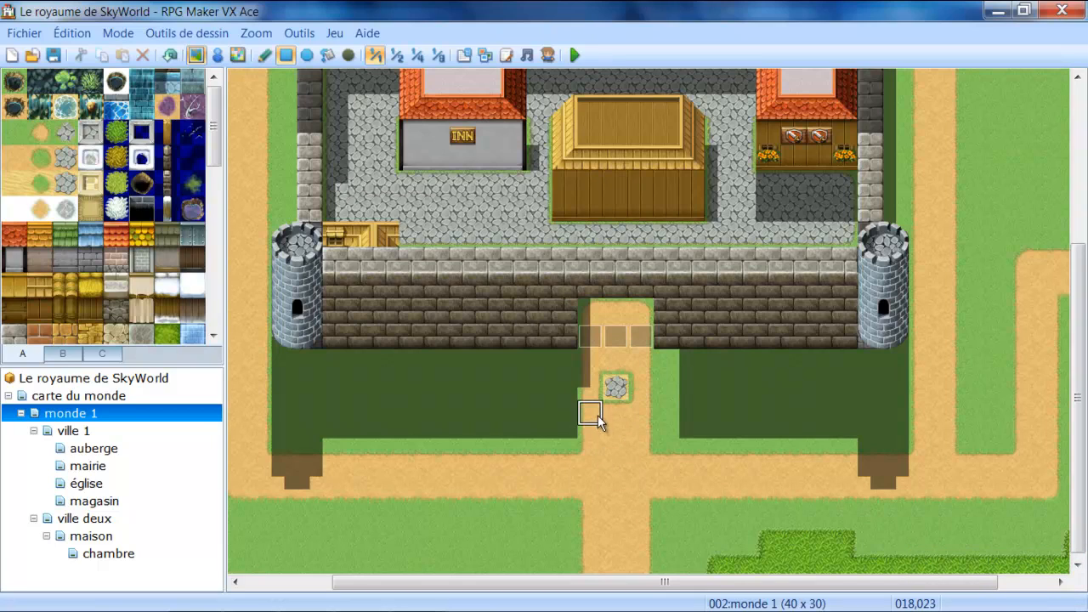
pyautogui.hotkey('ctrl', 'z')
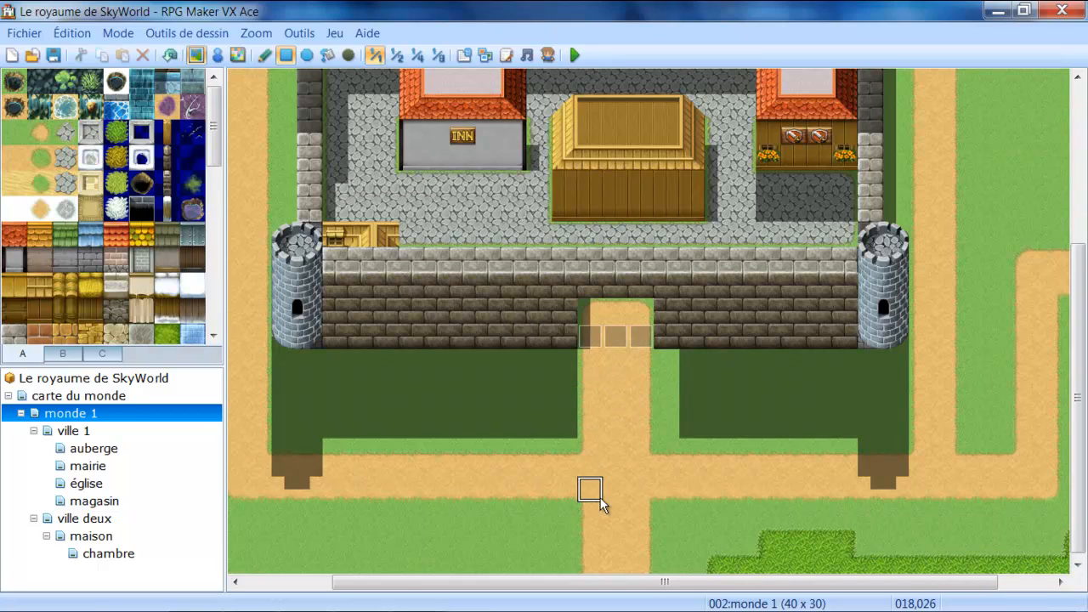
# - Switch to event editing mode, open a new event on the dirt path south of the gate and dismiss it
pyautogui.click(218, 55)
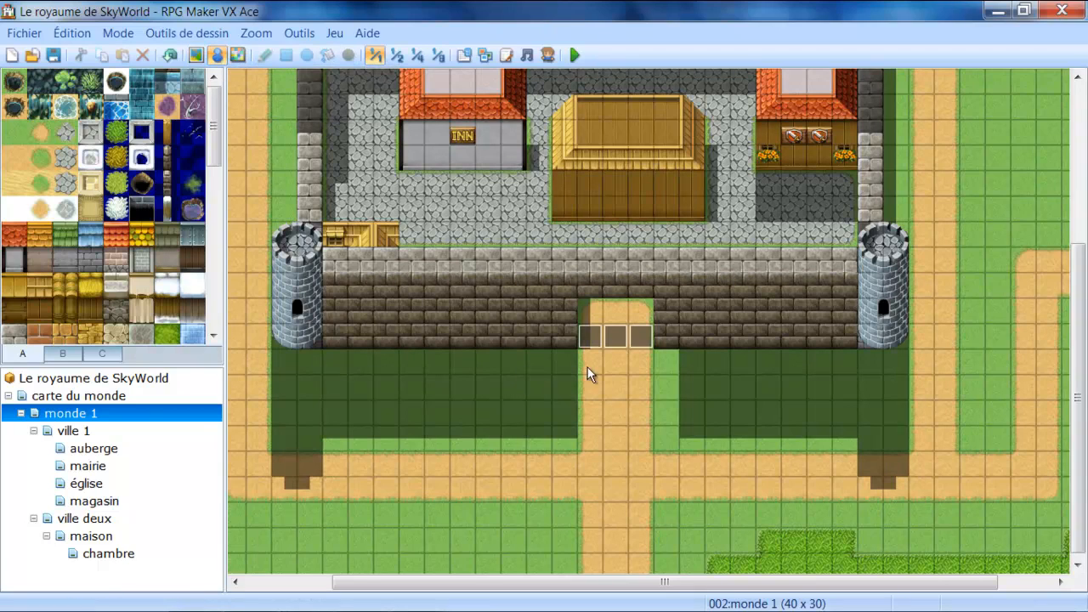
pyautogui.doubleClick(618, 432)
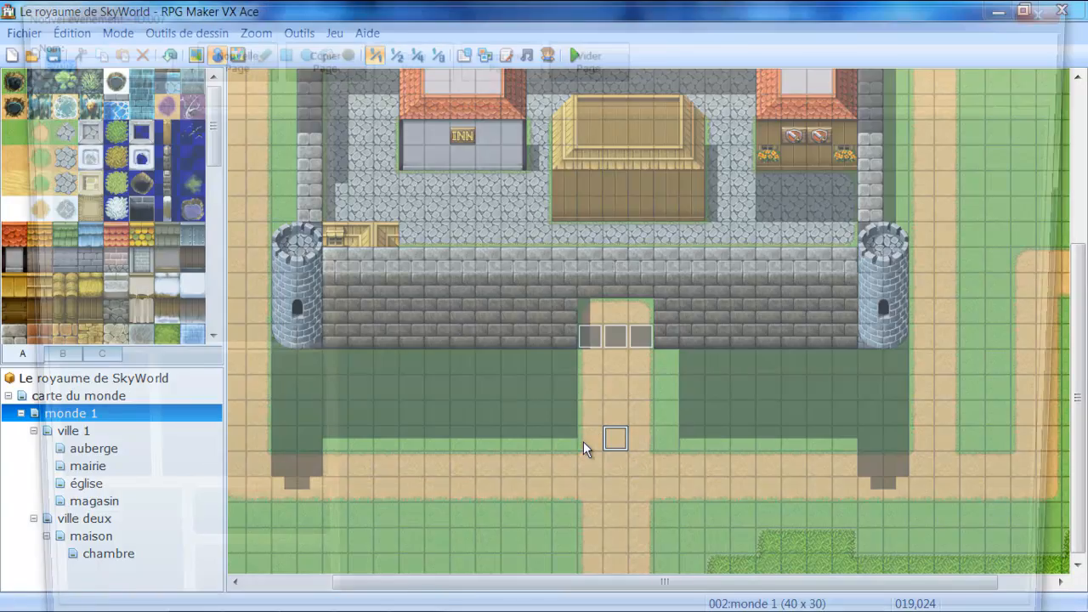
pyautogui.click(1060, 6)
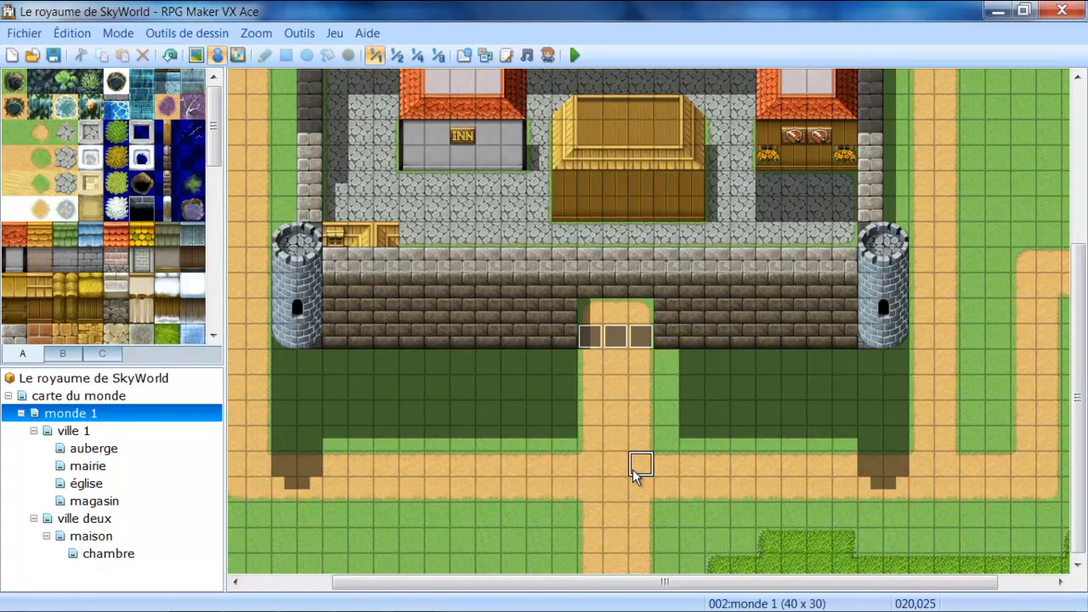
# - Switch to combat zone mode and examine where the numbered zones lie around the castle on monde 1
pyautogui.click(239, 55)
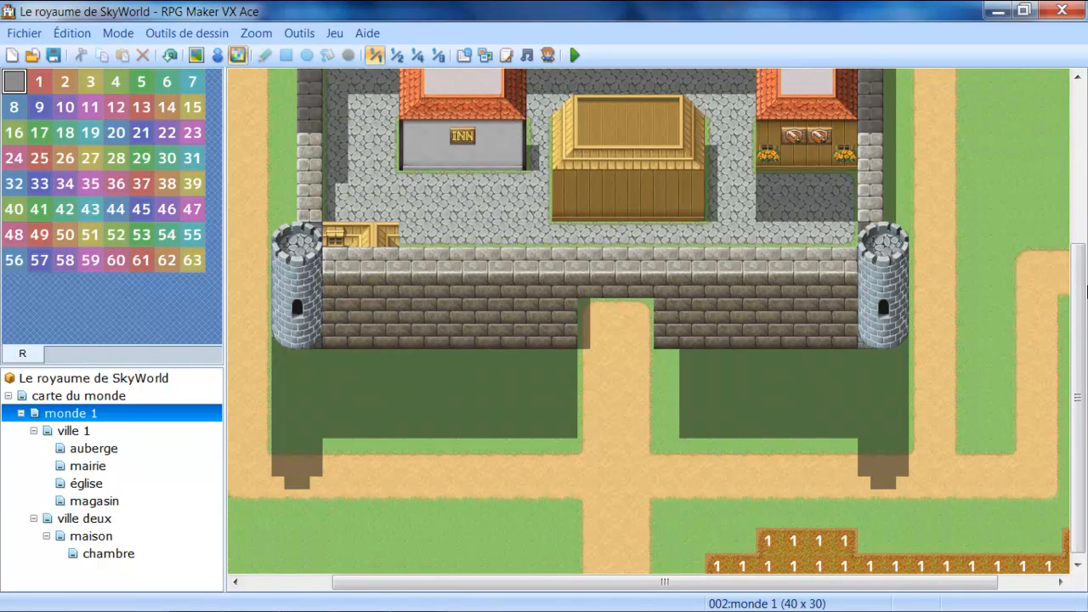
pyautogui.moveTo(1074, 309); pyautogui.dragTo(1076, 336)
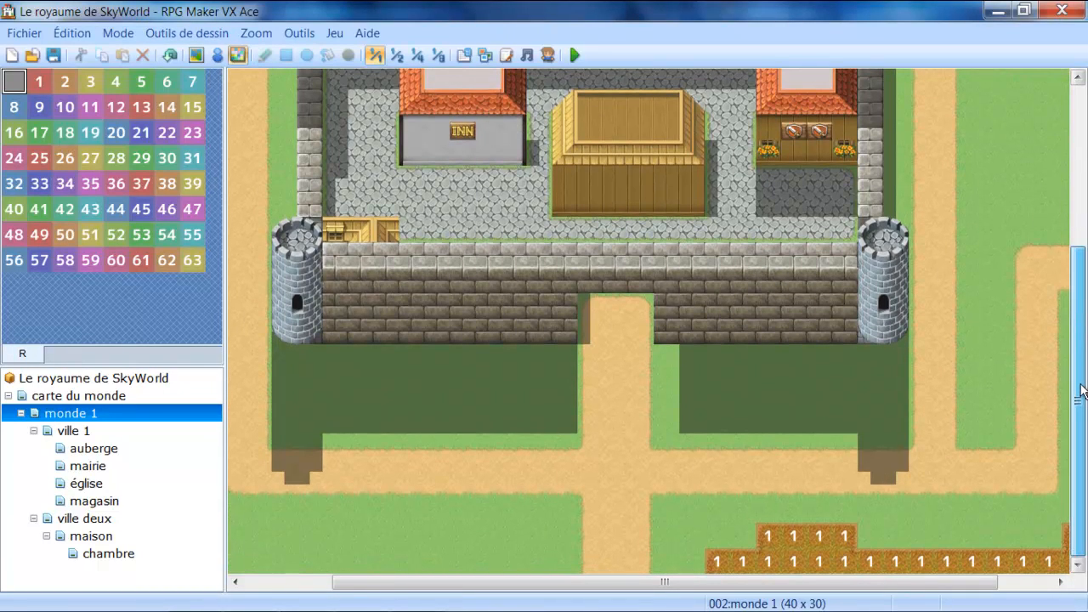
pyautogui.click(374, 599)
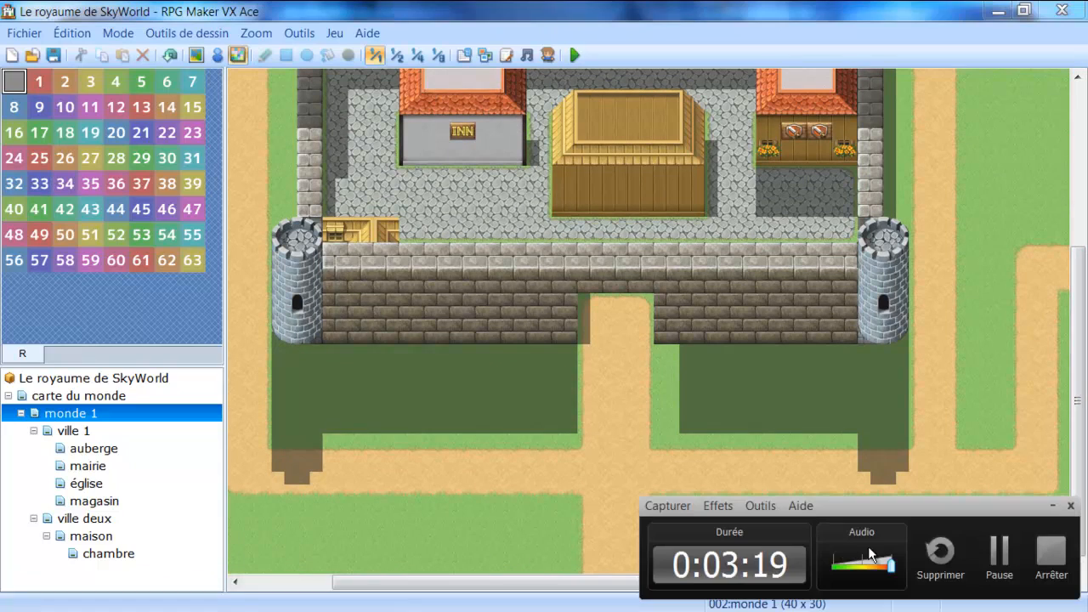
pyautogui.click(997, 560)
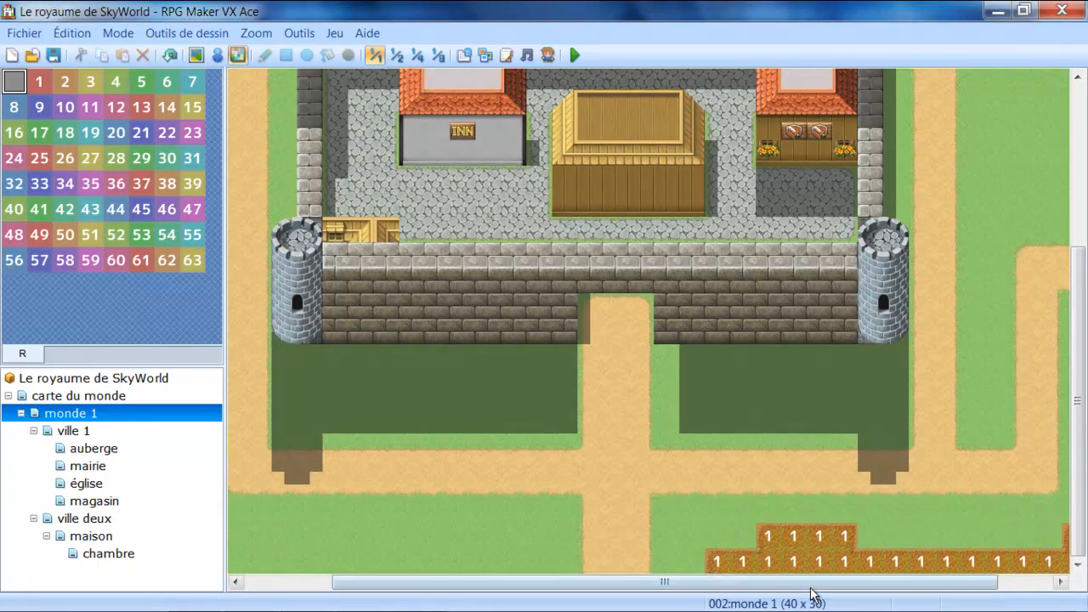
pyautogui.moveTo(812, 584); pyautogui.dragTo(744, 582)
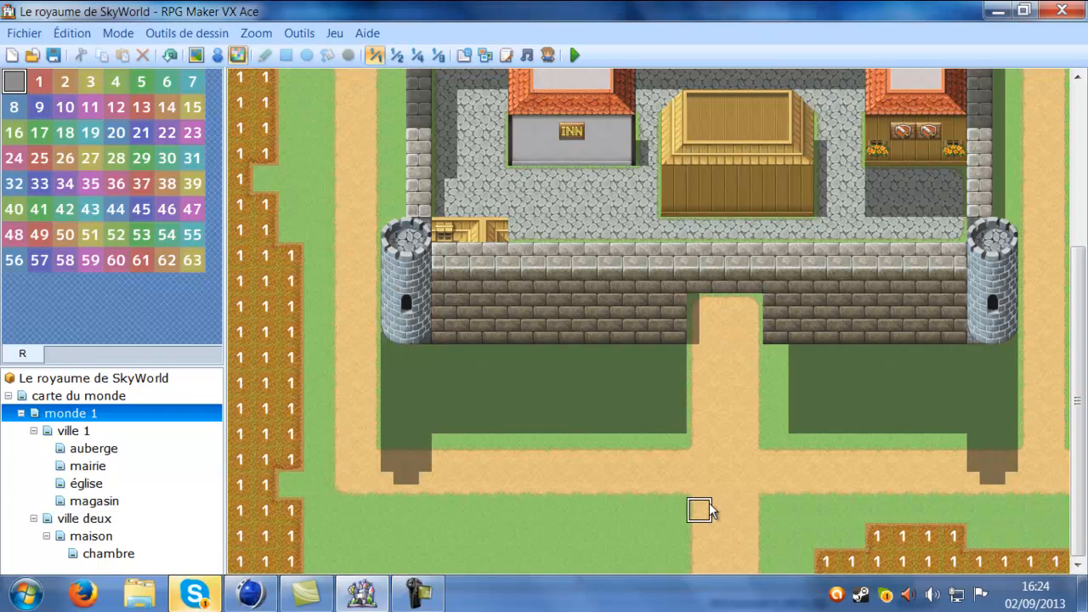
pyautogui.click(424, 595)
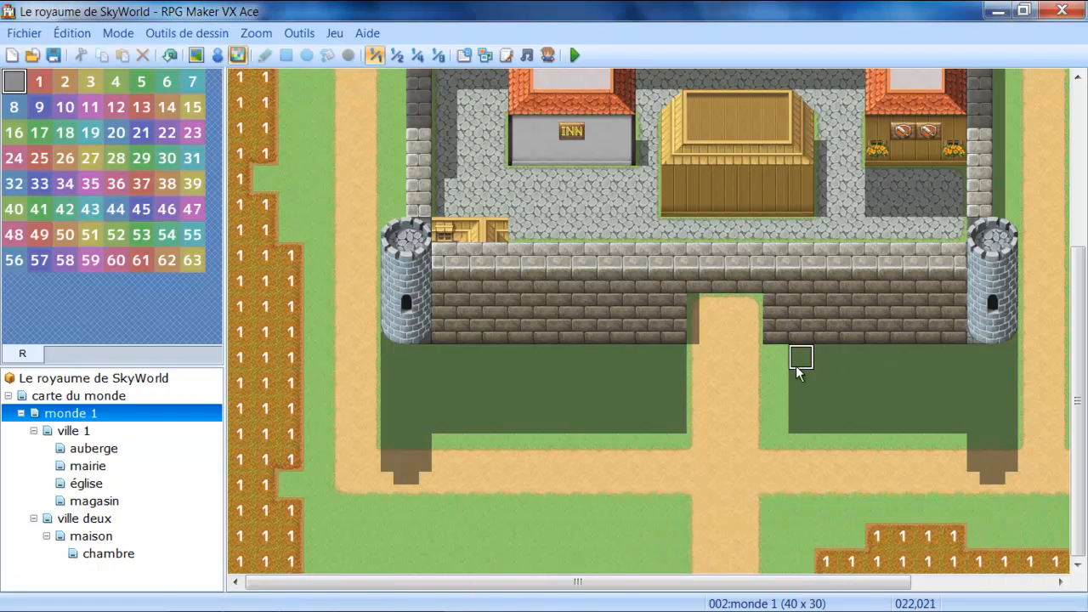
pyautogui.scroll(4, 1074, 340)
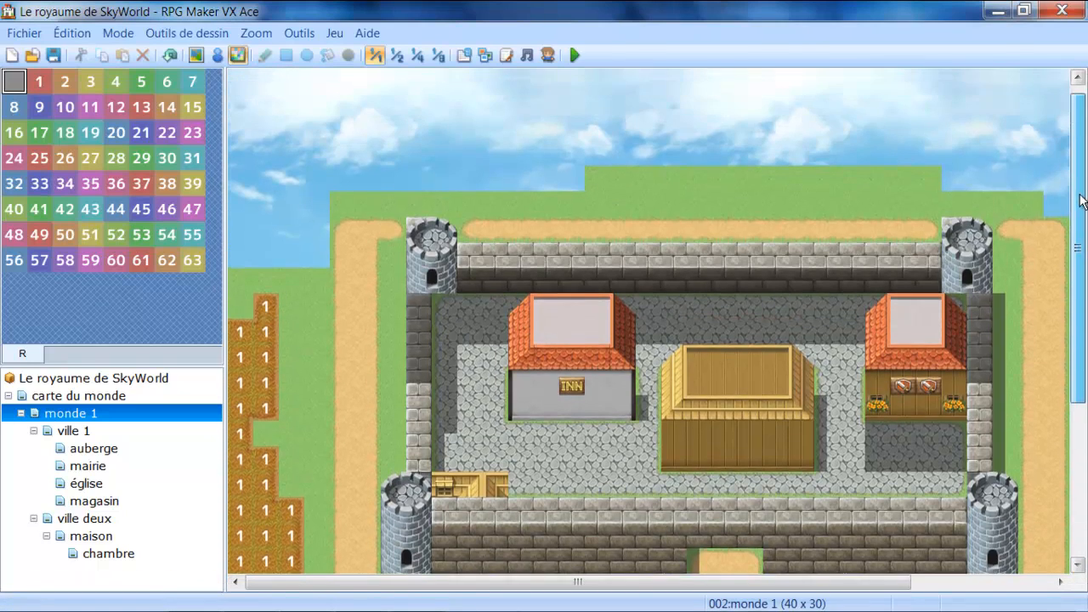
pyautogui.scroll(-4, 1056, 404)
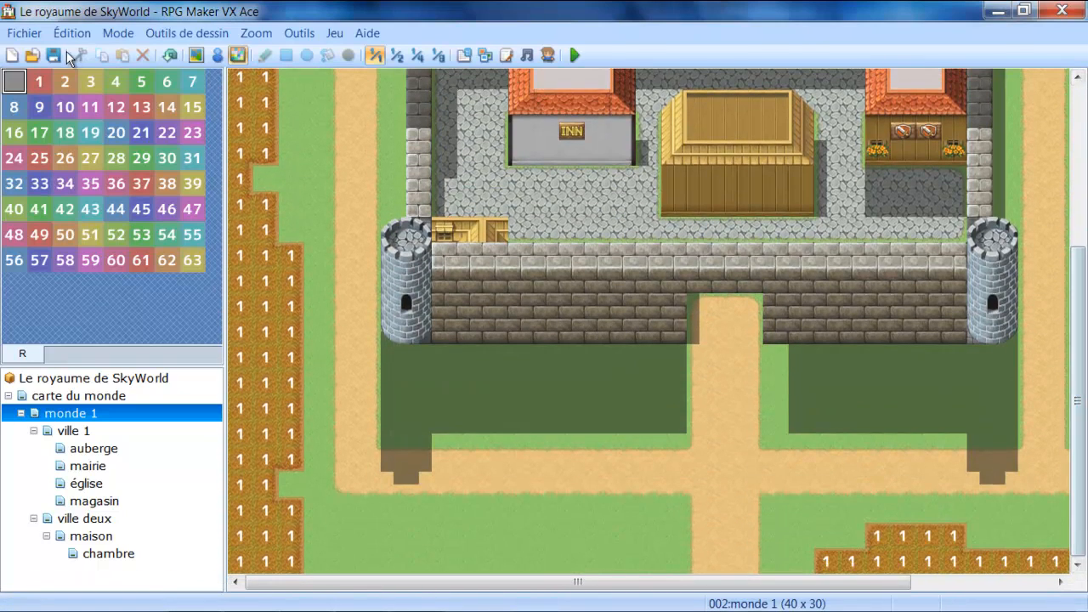
# - Compare the event view of monde 1 with its combat zone view, finishing in combat zone mode
pyautogui.click(212, 55)
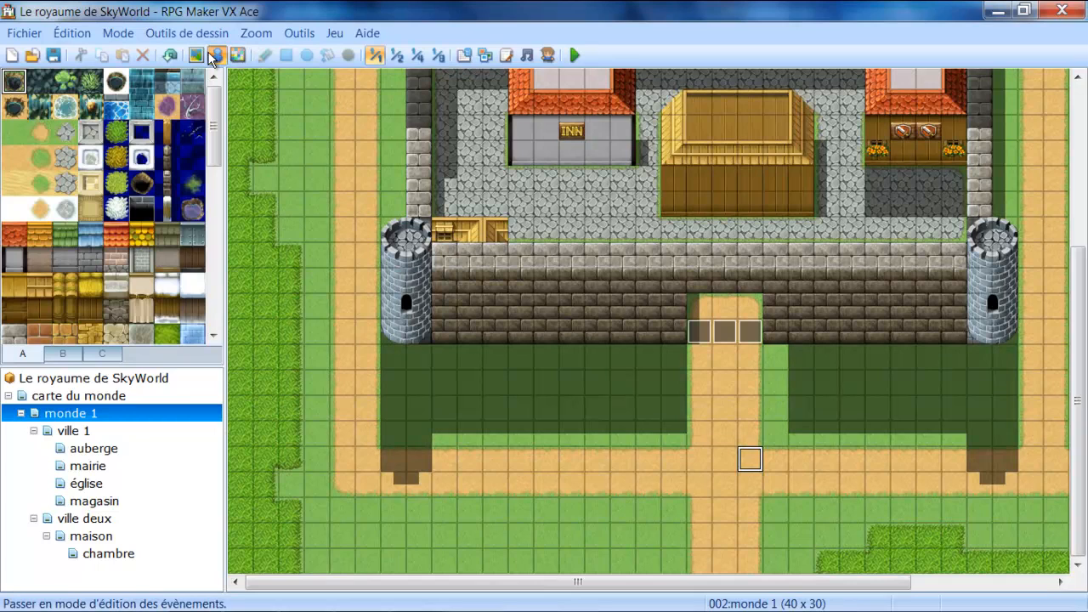
pyautogui.click(237, 54)
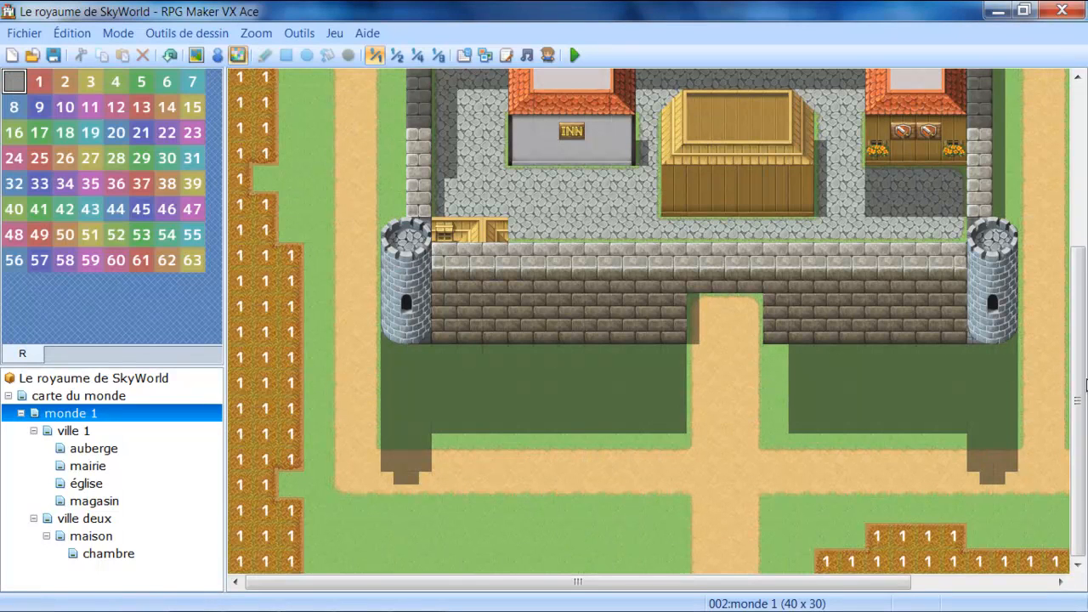
pyautogui.scroll(1, 1073, 340)
pyautogui.scroll(5, 1074, 400)
pyautogui.scroll(-6, 1080, 416)
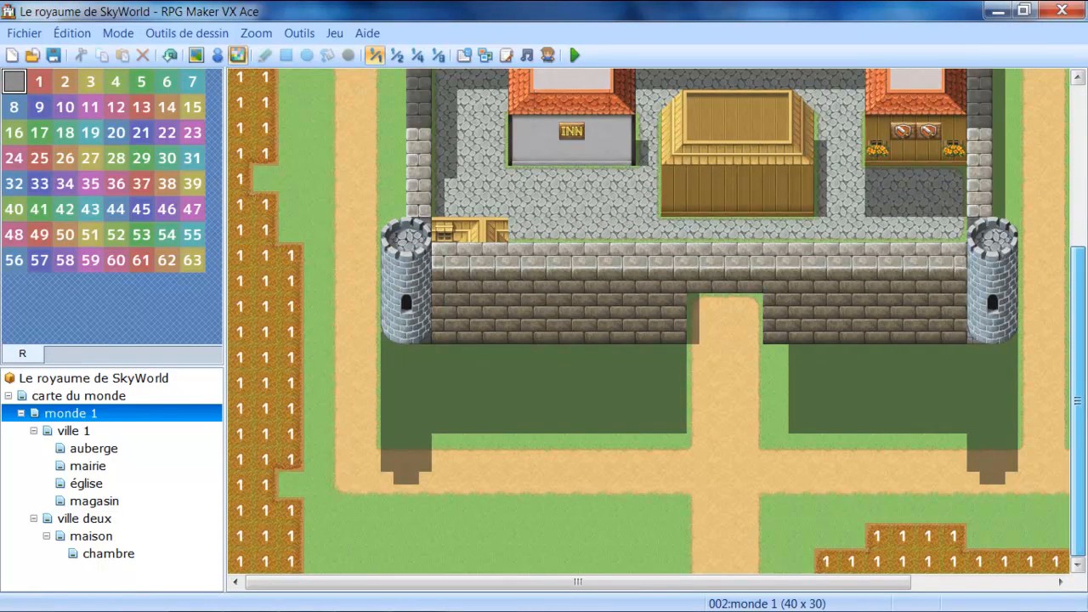
# - Open a new random encounter in monde 1's map properties and review the enemy groups it offers
pyautogui.rightClick(75, 414)
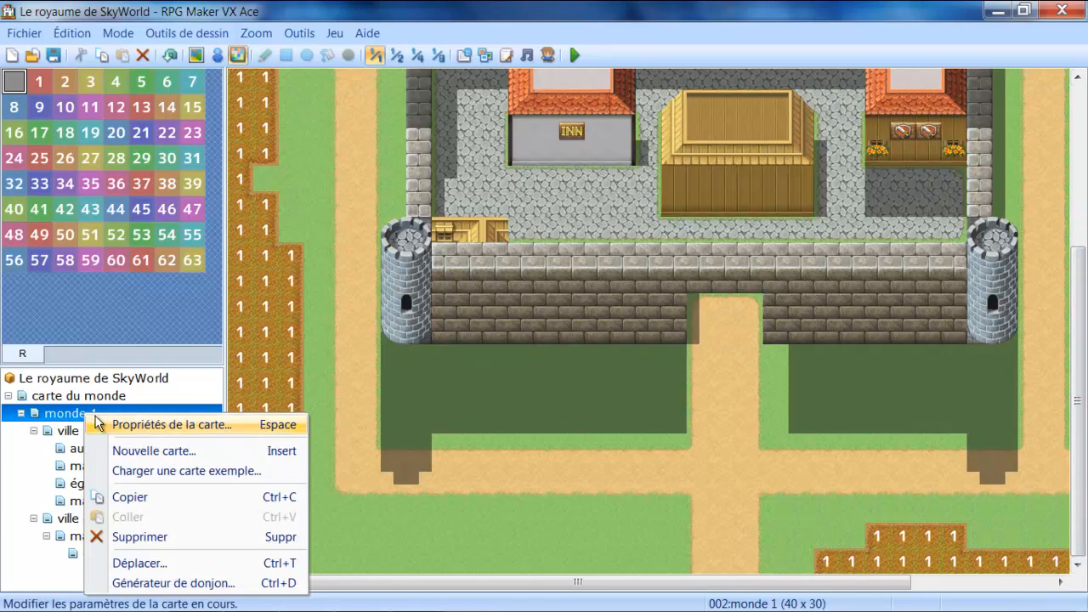
pyautogui.click(150, 425)
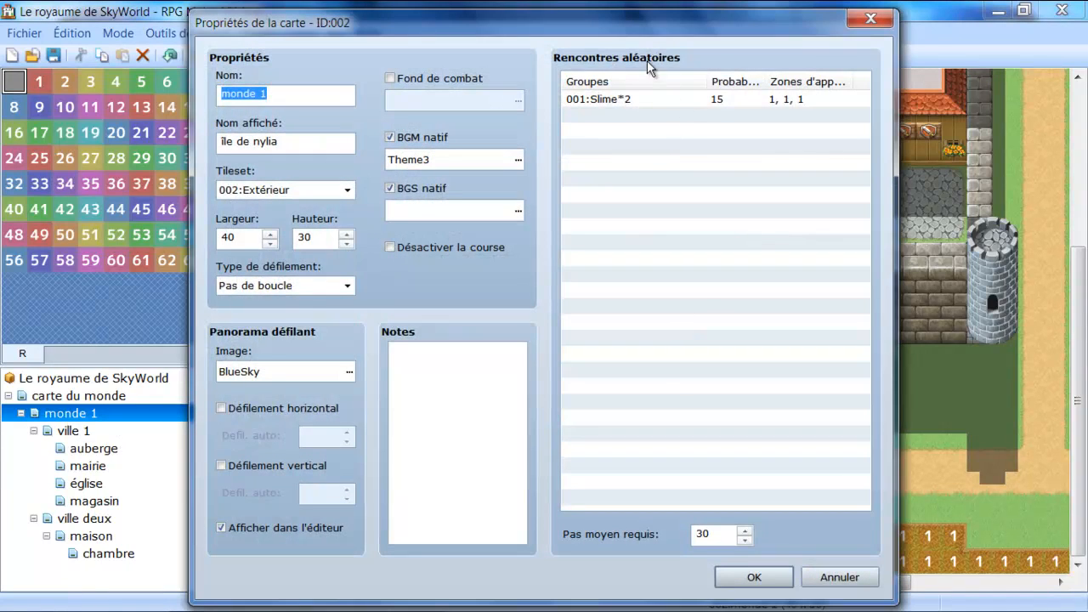
pyautogui.click(621, 115)
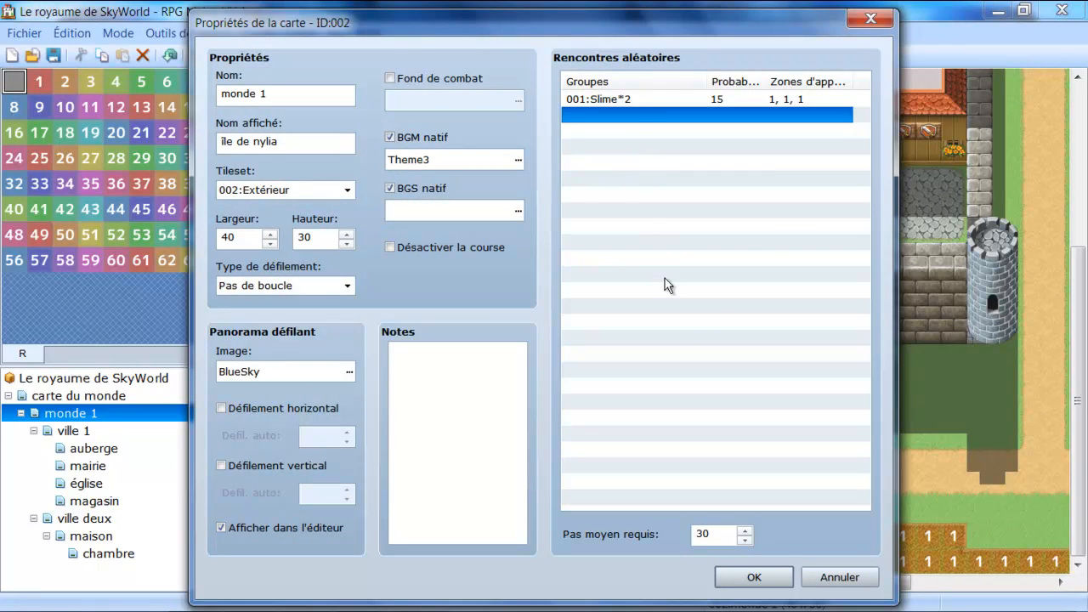
pyautogui.doubleClick(631, 115)
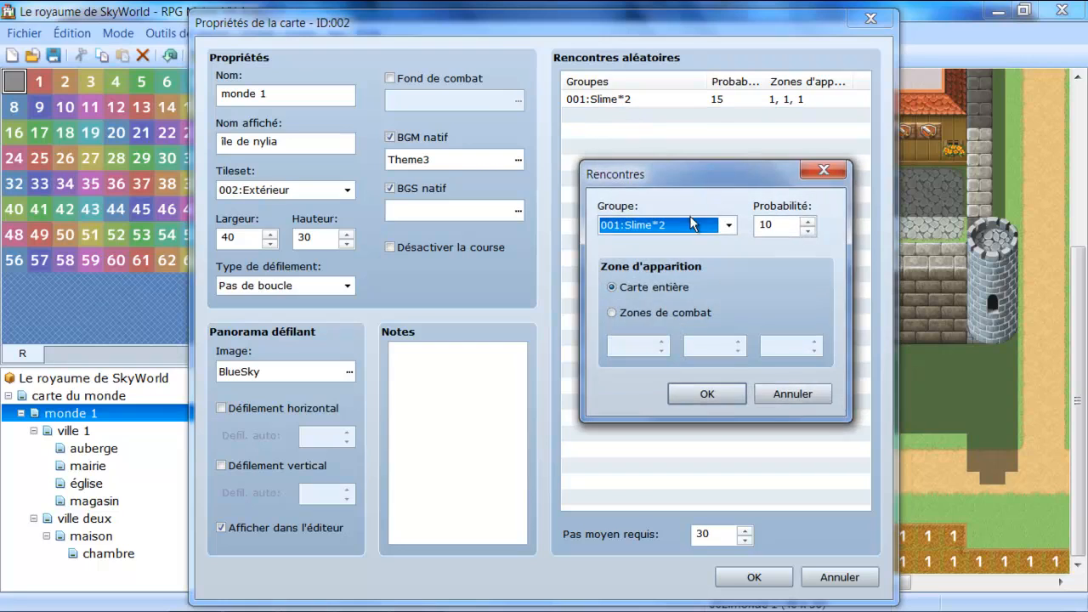
pyautogui.click(729, 223)
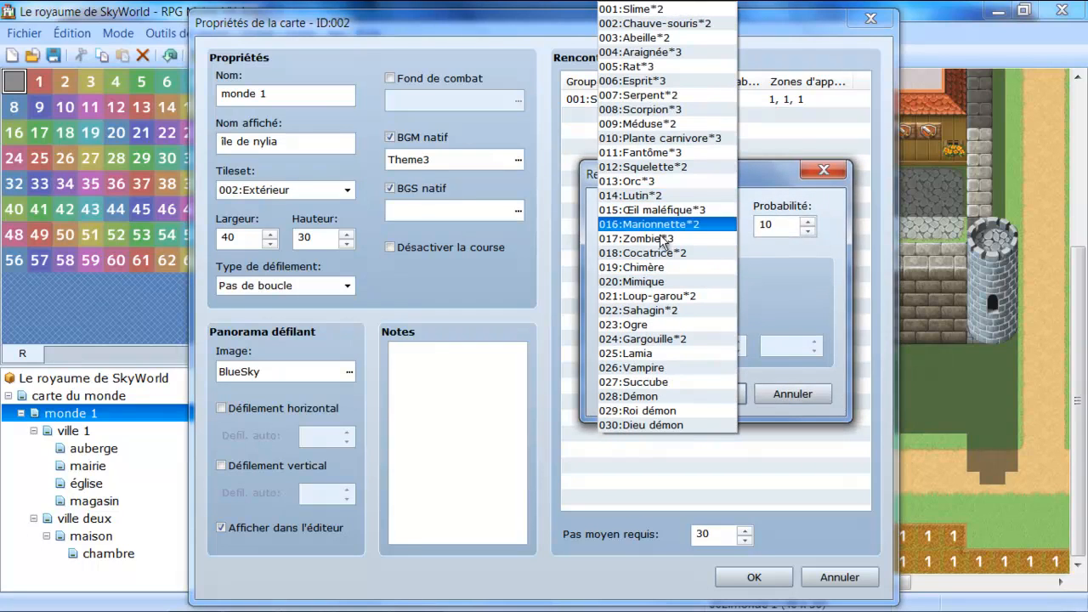
pyautogui.click(768, 267)
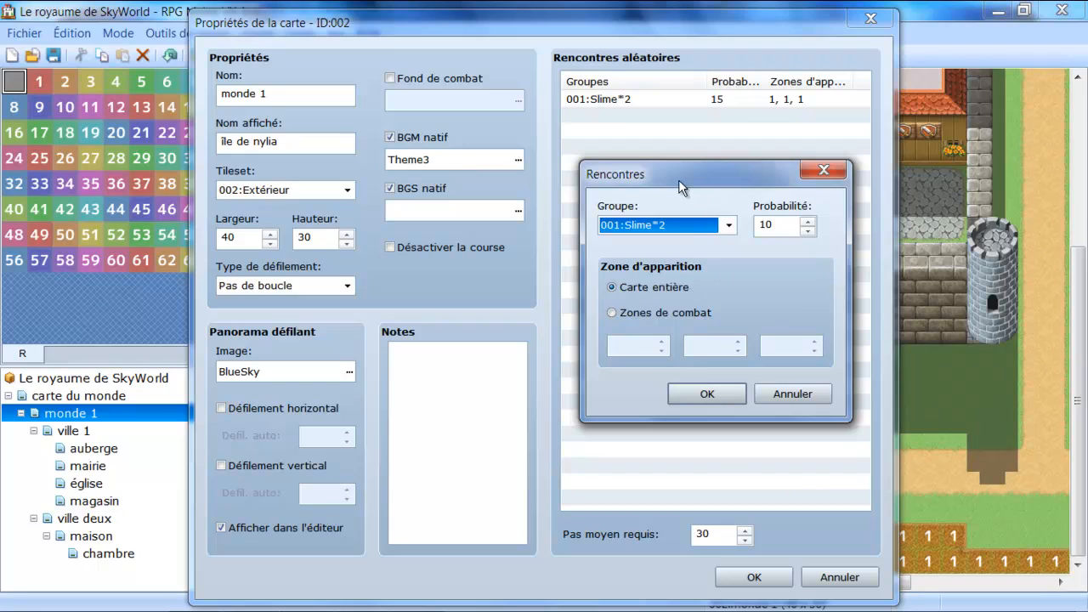
# - Try limiting the new Slime*2 encounter to combat zone 4, and cancel the entry
pyautogui.moveTo(679, 180); pyautogui.dragTo(629, 160)
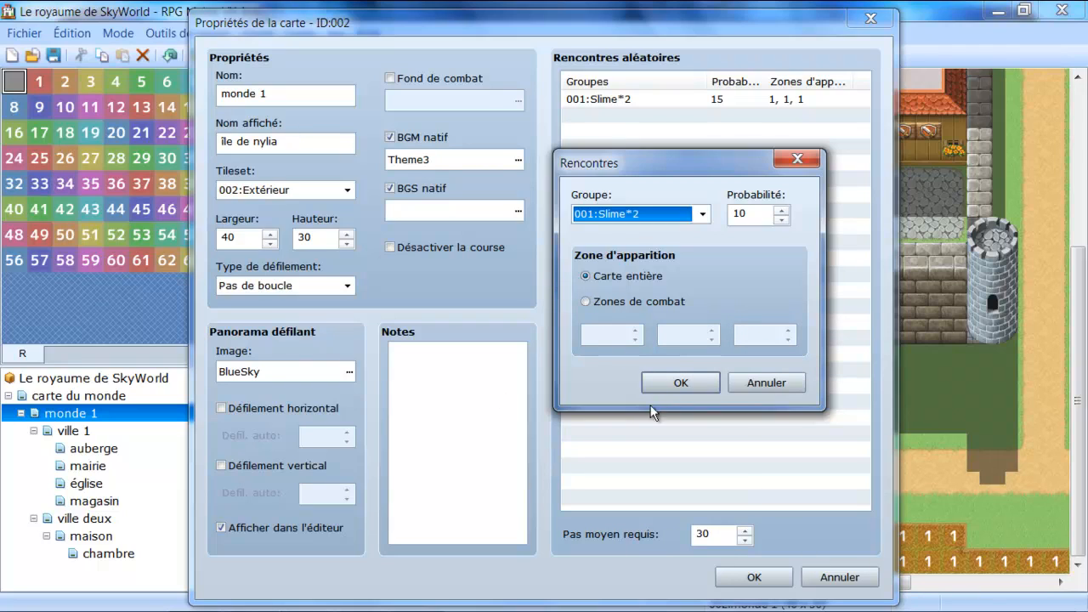
pyautogui.click(587, 301)
pyautogui.click(635, 331)
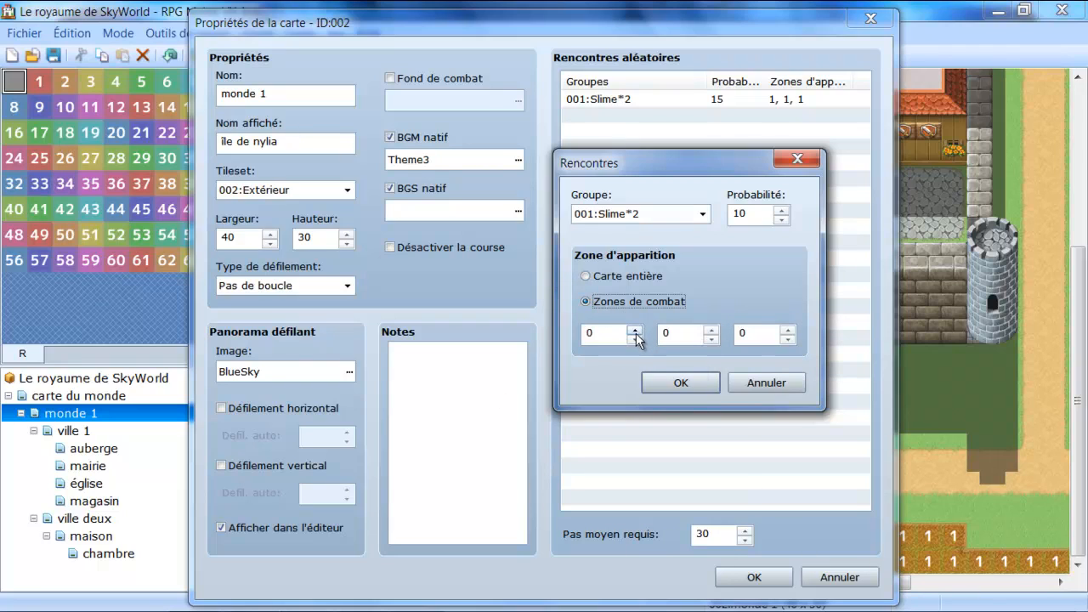
pyautogui.click(635, 330)
pyautogui.click(635, 331)
pyautogui.click(635, 330)
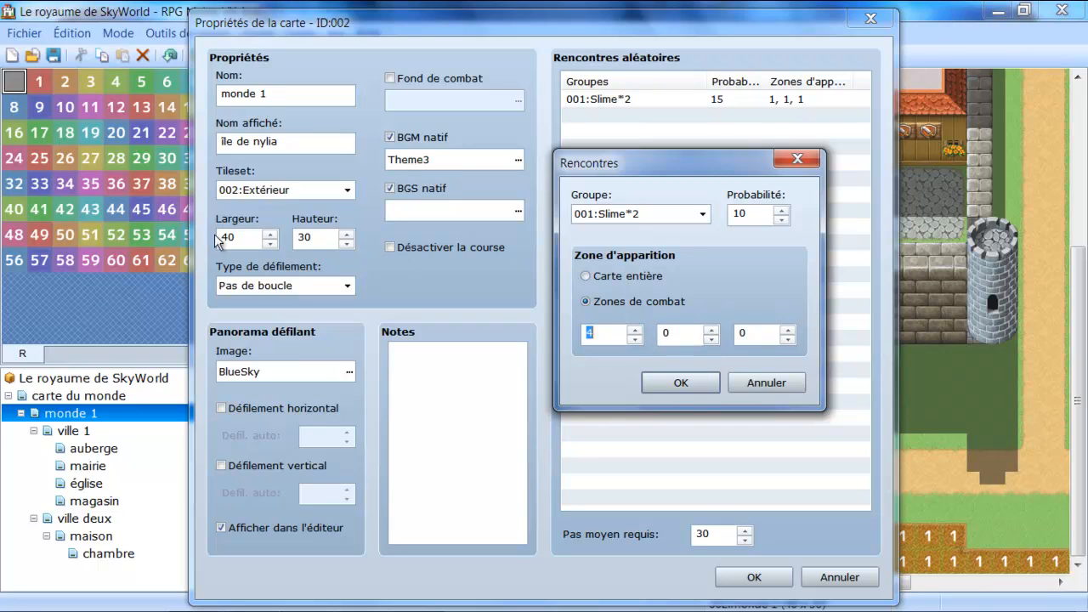
pyautogui.click(772, 384)
# - Try restricting a new Slime*2 encounter to several combat zones, starting with zone 19, then cancel the entry and monde 1's map properties
pyautogui.moveTo(557, 18); pyautogui.dragTo(285, 11)
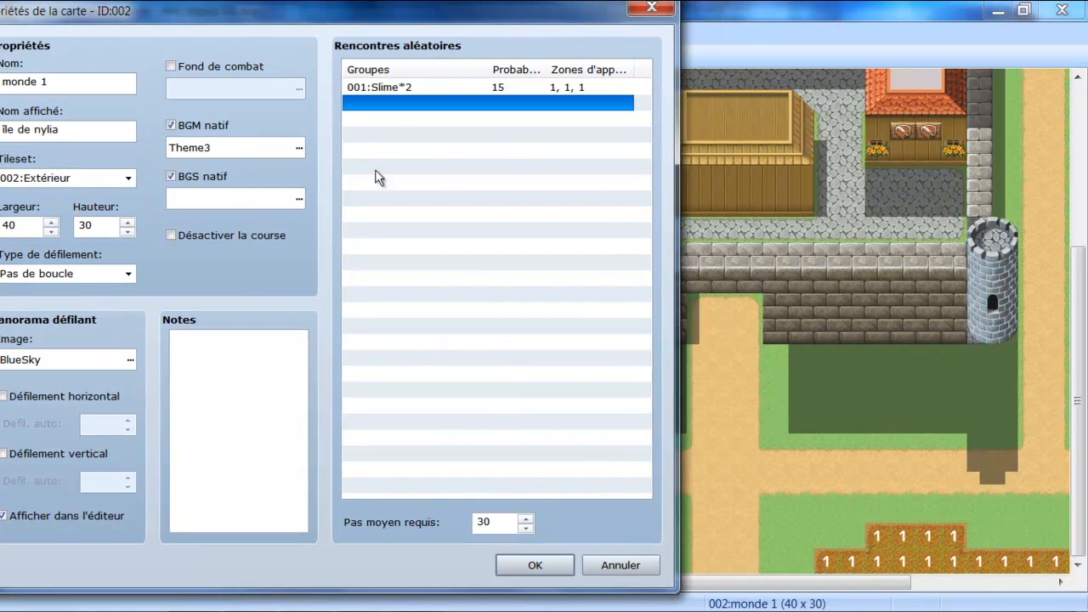
pyautogui.doubleClick(428, 108)
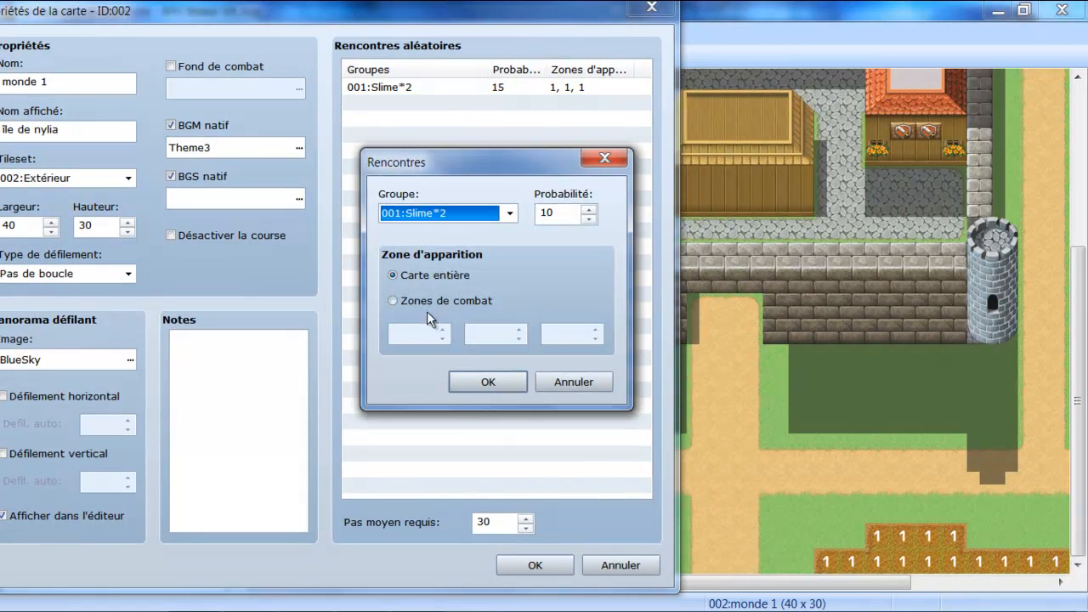
pyautogui.click(430, 301)
pyautogui.click(442, 329)
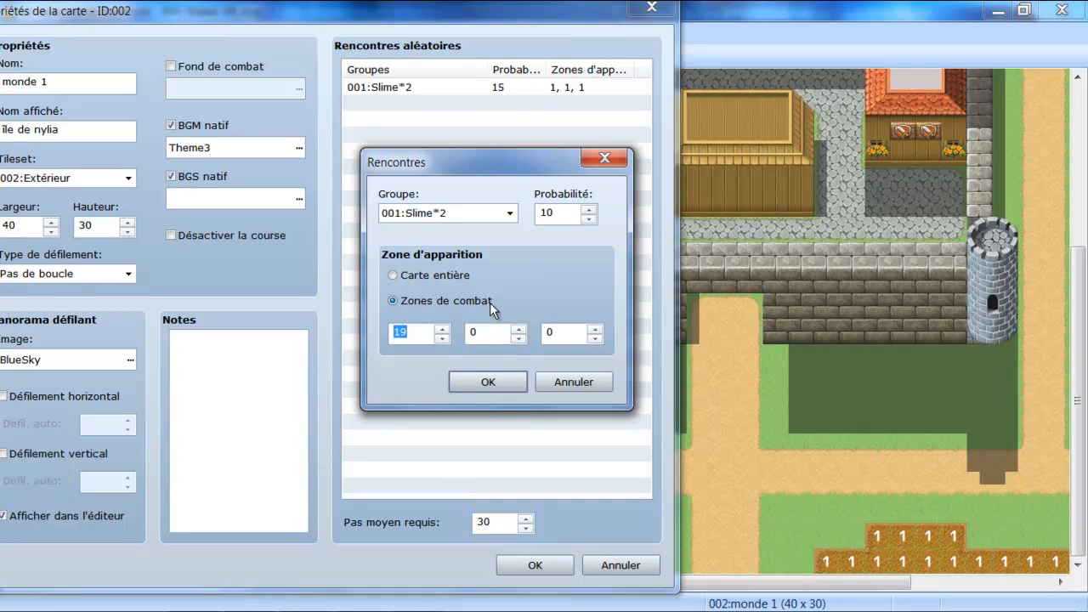
pyautogui.click(519, 329)
pyautogui.click(595, 329)
pyautogui.click(594, 329)
pyautogui.click(612, 378)
pyautogui.click(505, 89)
pyautogui.press('Down')
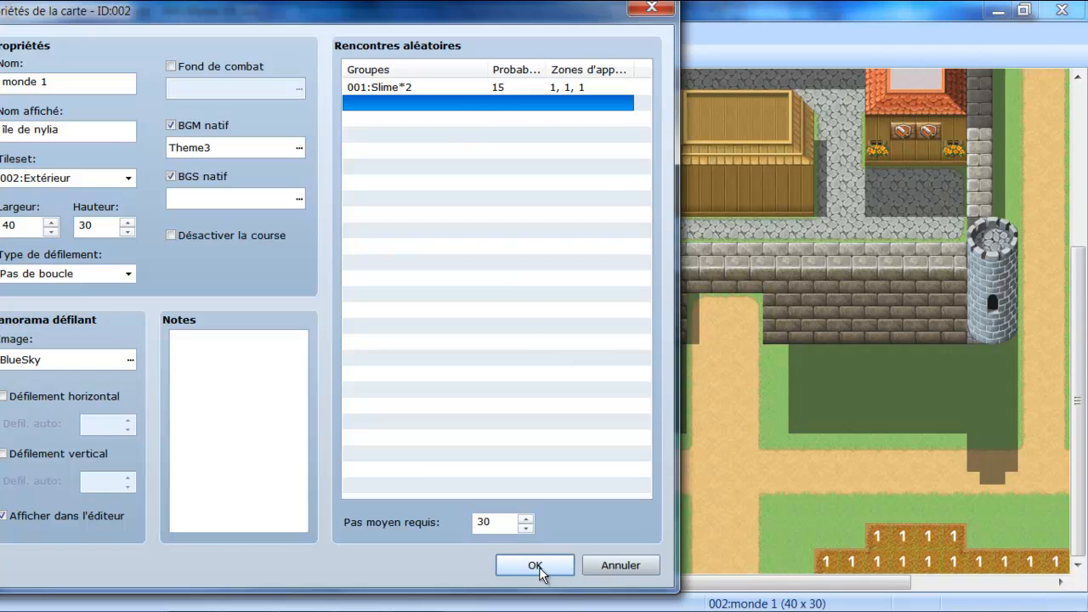
pyautogui.click(638, 563)
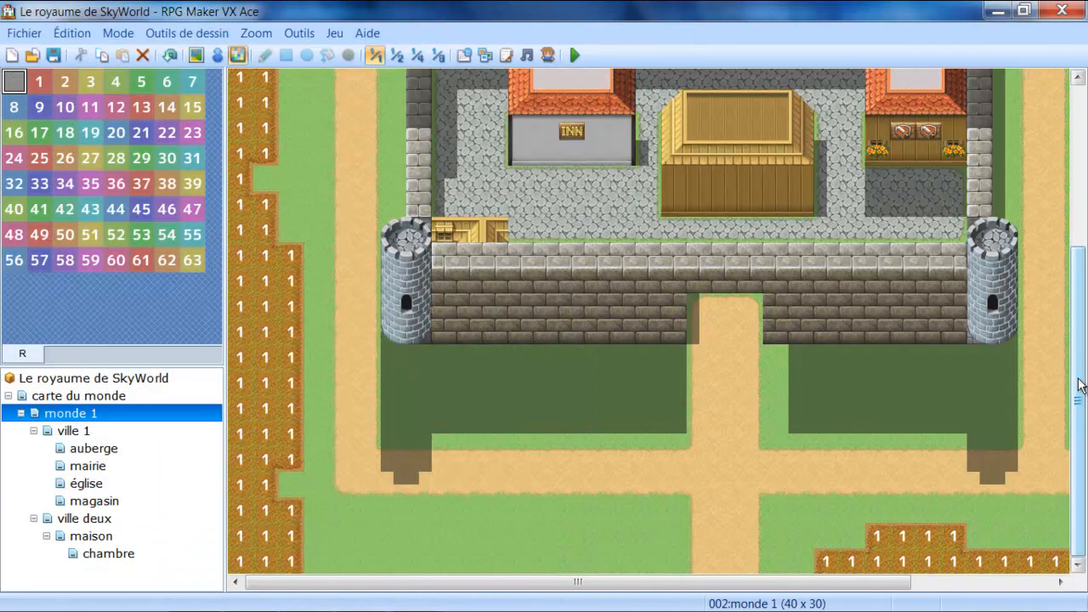
# - Switch monde 1 from combat zone mode to map editing mode
pyautogui.moveTo(1078, 379); pyautogui.dragTo(1078, 211)
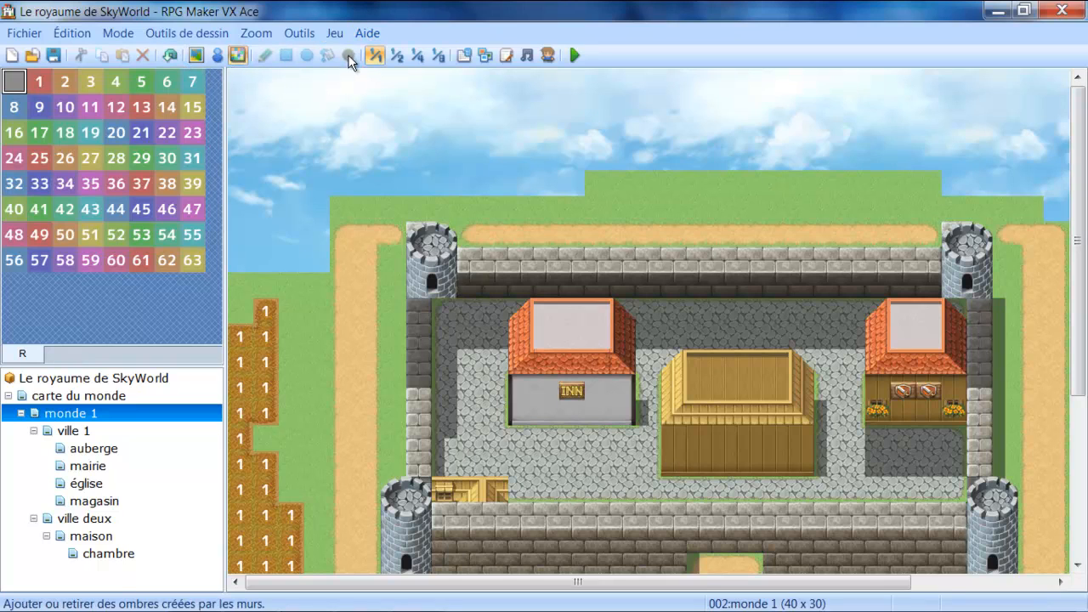
pyautogui.click(195, 56)
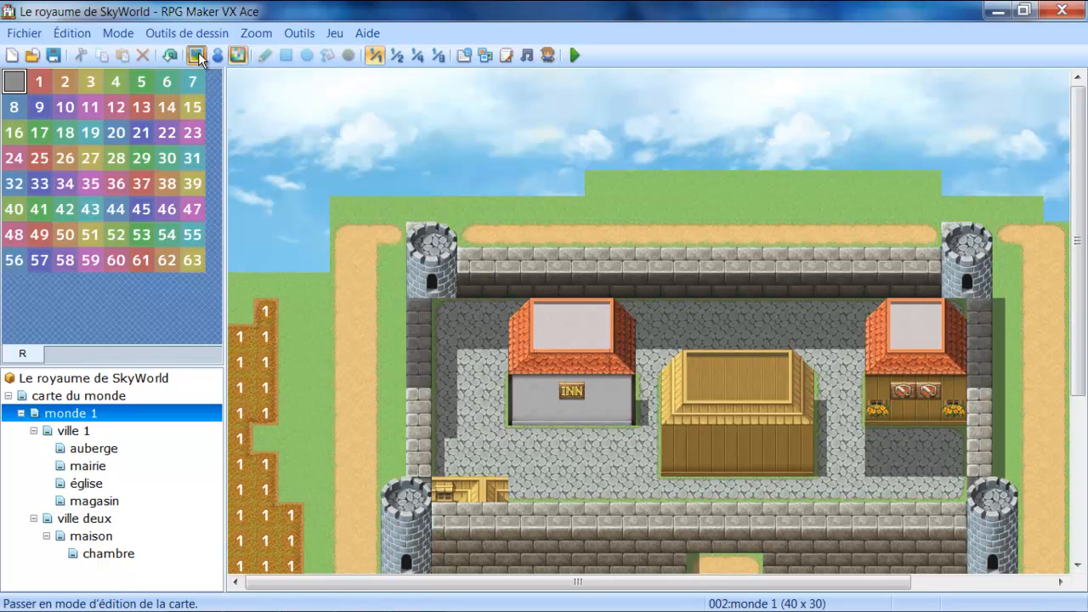
pyautogui.moveTo(1082, 300); pyautogui.dragTo(1083, 459)
# - Try freehand dirt strokes with the Pencil tool around the path south of the castle wall, and remove them
pyautogui.click(264, 56)
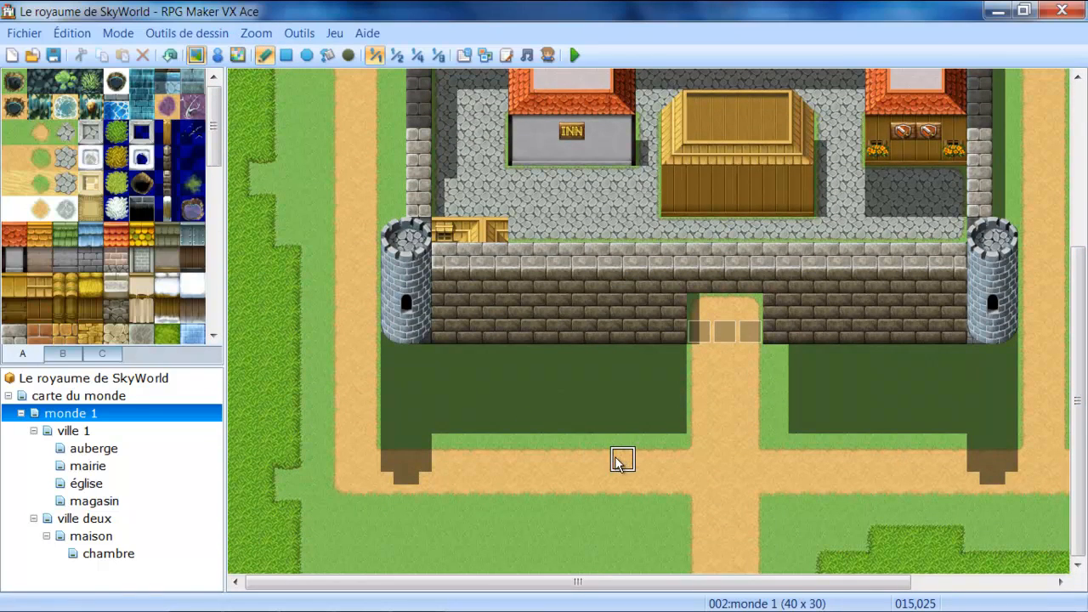
pyautogui.moveTo(620, 457); pyautogui.dragTo(523, 443)
pyautogui.moveTo(623, 485)
pyautogui.mouseDown()
pyautogui.moveTo(421, 514)
pyautogui.moveTo(545, 562)
pyautogui.moveTo(469, 564)
pyautogui.moveTo(415, 504)
pyautogui.mouseUp()
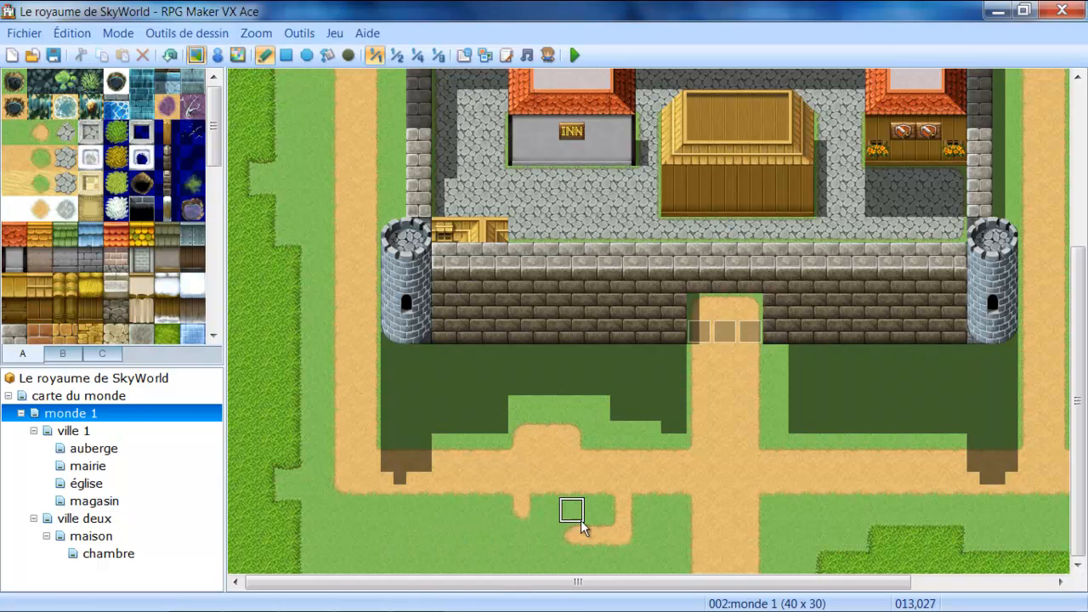
pyautogui.moveTo(580, 521)
pyautogui.mouseDown()
pyautogui.moveTo(655, 520)
pyautogui.moveTo(538, 536)
pyautogui.moveTo(519, 440)
pyautogui.mouseUp()
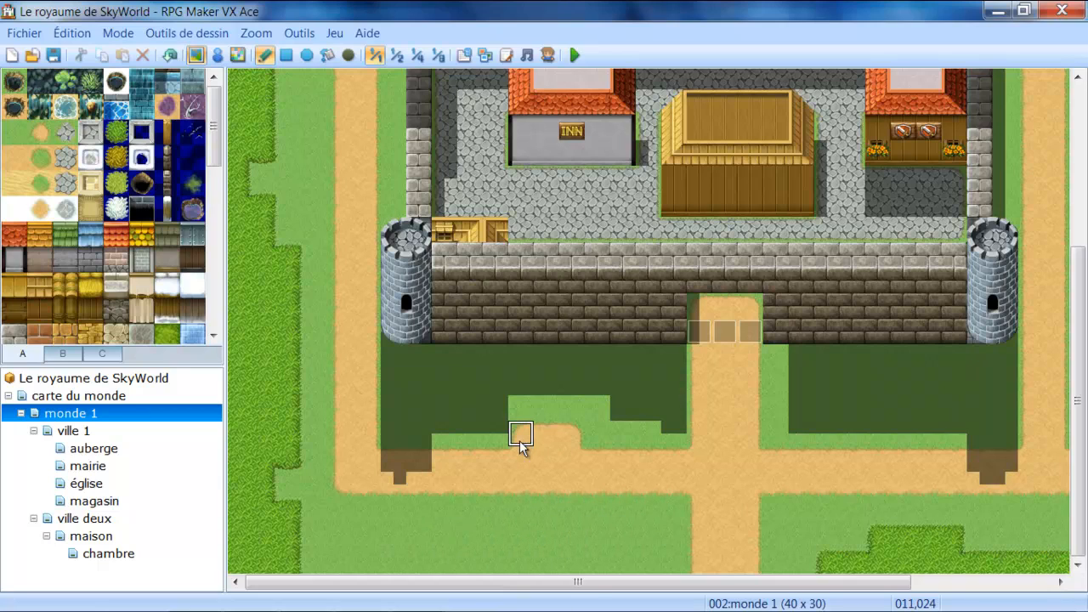
# - Try the Rectangle and Ellipse drawing tools on the grass south of the castle
pyautogui.click(286, 54)
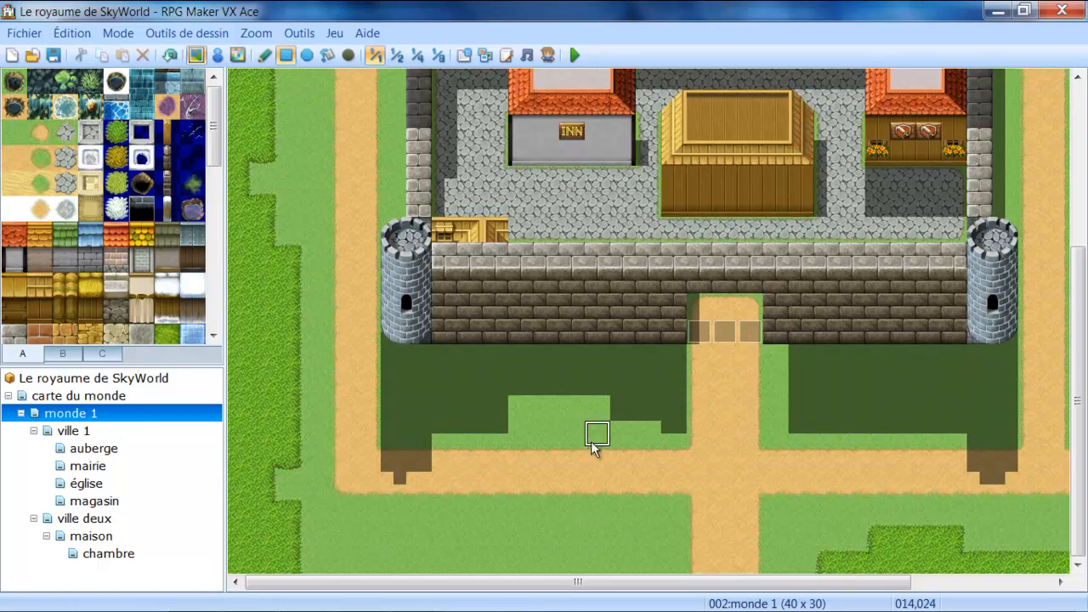
pyautogui.moveTo(335, 526); pyautogui.dragTo(350, 596)
pyautogui.click(309, 61)
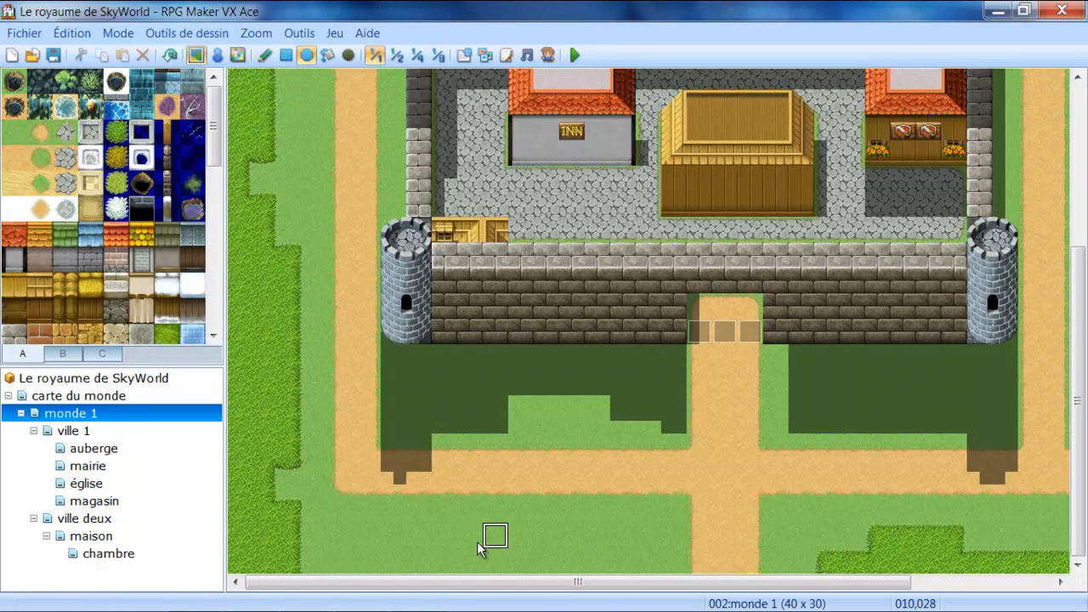
pyautogui.moveTo(510, 554)
pyautogui.mouseDown()
pyautogui.moveTo(619, 462)
pyautogui.moveTo(616, 488)
pyautogui.moveTo(511, 552)
pyautogui.mouseUp()
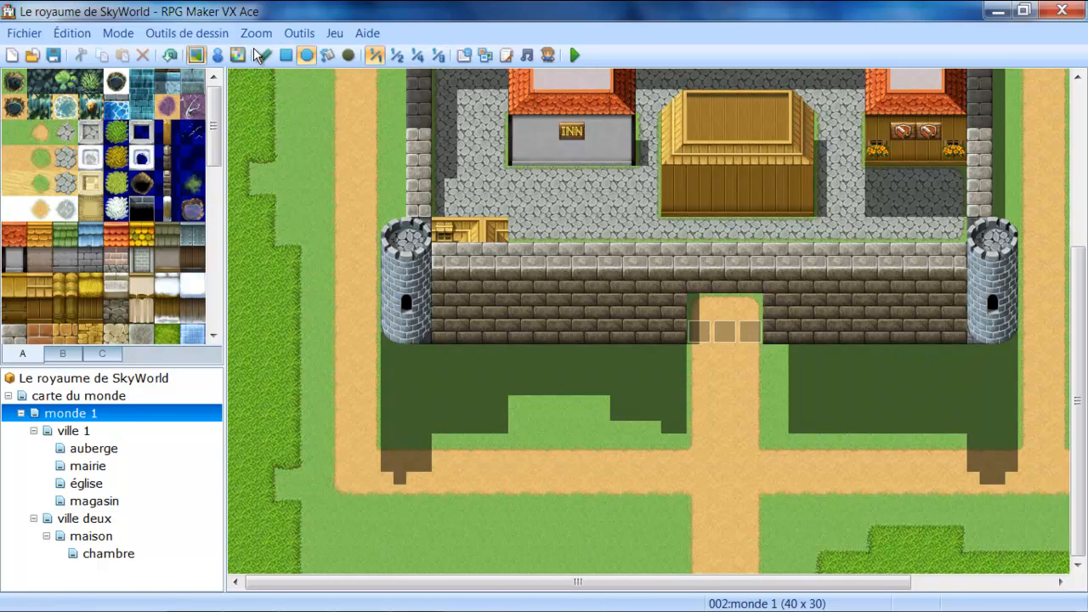
# - Flood-fill the grass area southeast of the castle crossroads with the dirt path tile
pyautogui.click(329, 54)
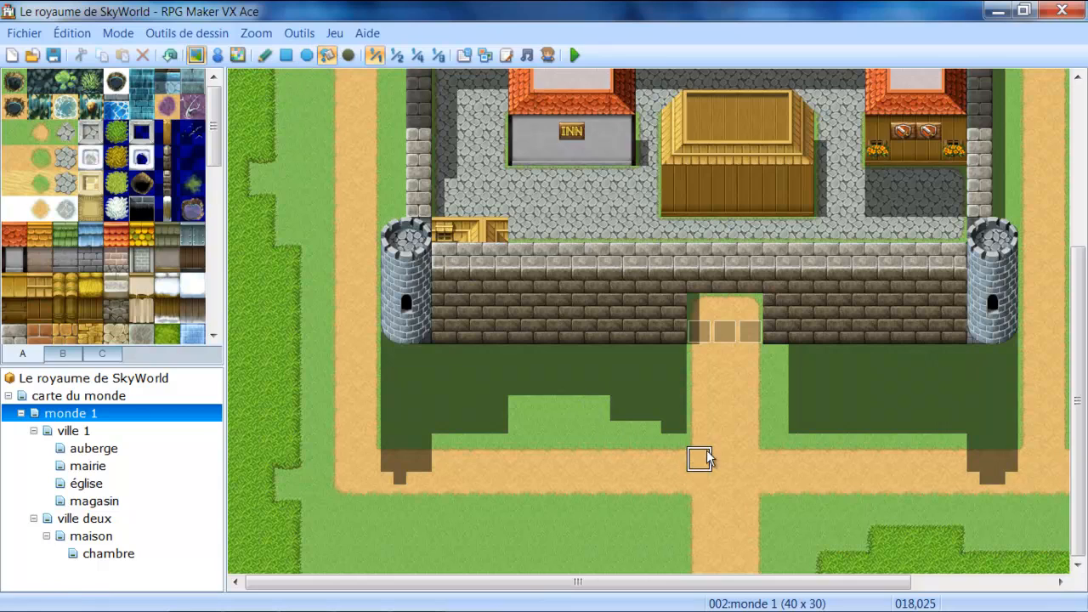
pyautogui.click(789, 526)
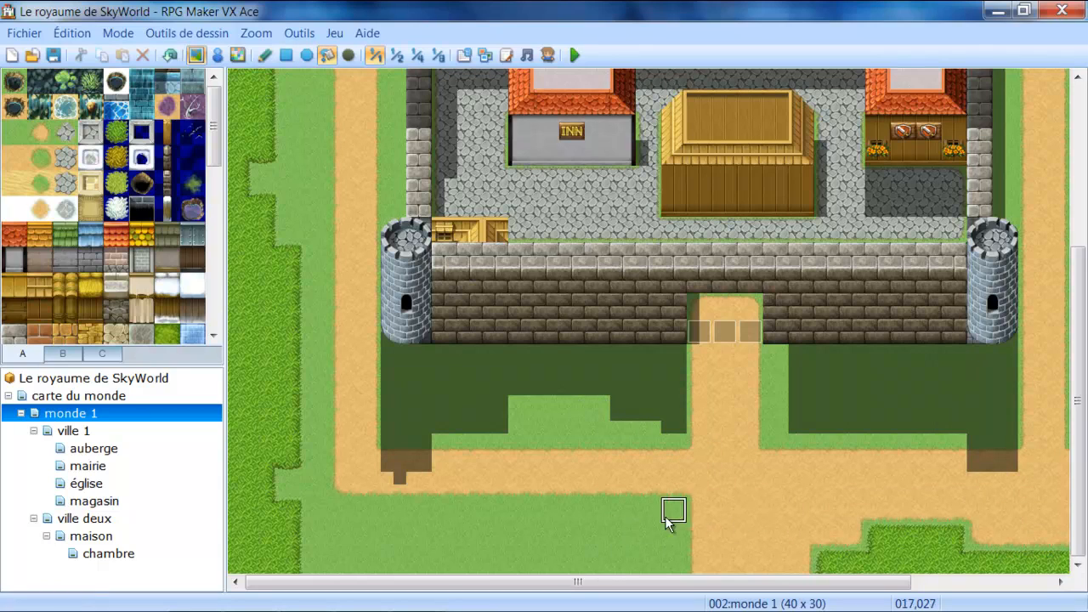
# - Repaint the missing wall shadows on the grass southwest of the castle gate with the shadow pen
pyautogui.click(348, 56)
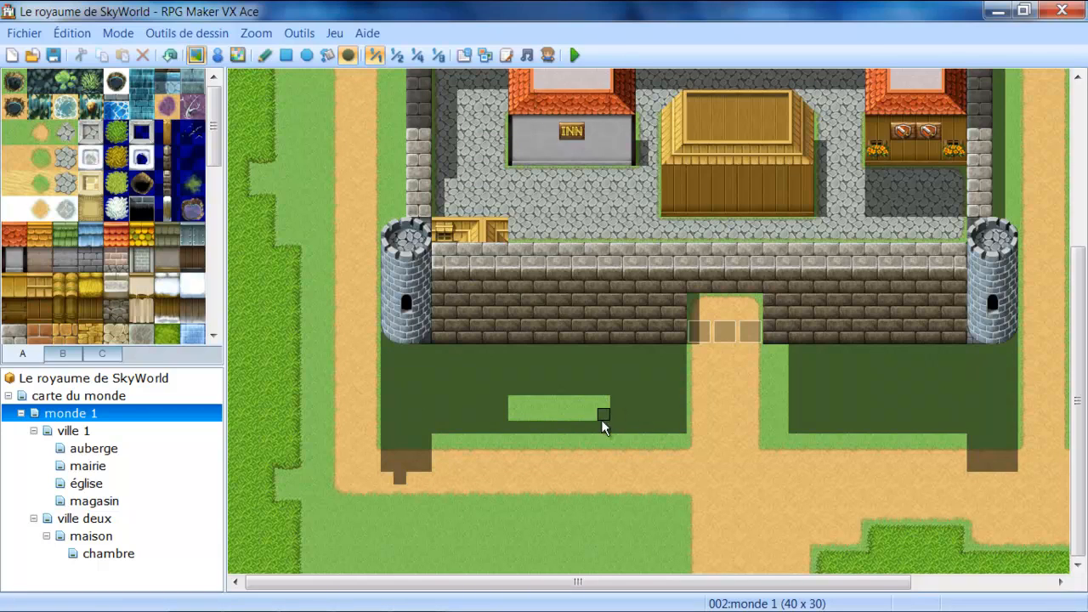
pyautogui.moveTo(621, 401); pyautogui.dragTo(507, 402)
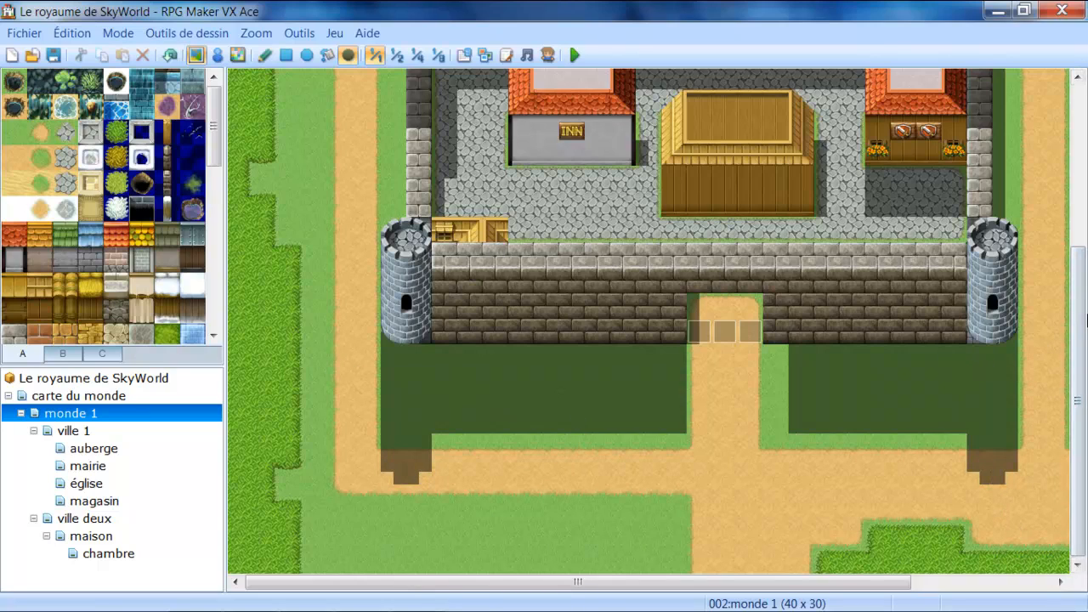
# - Open the ville 1 map and examine the shadows cast by its buildings
pyautogui.click(73, 430)
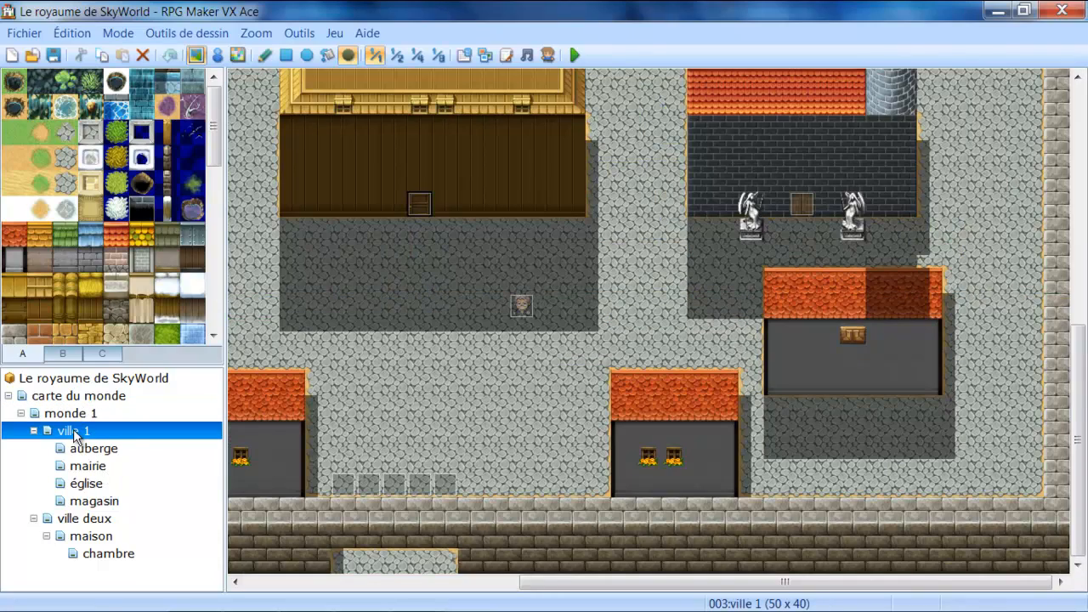
pyautogui.moveTo(1085, 451); pyautogui.dragTo(1079, 357)
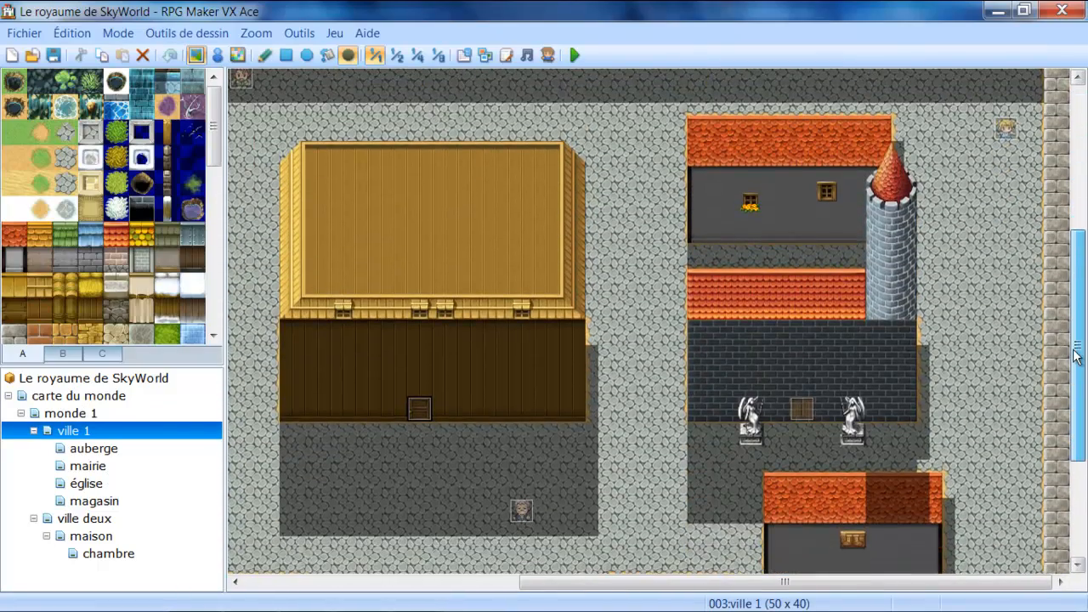
pyautogui.moveTo(671, 583); pyautogui.dragTo(641, 564)
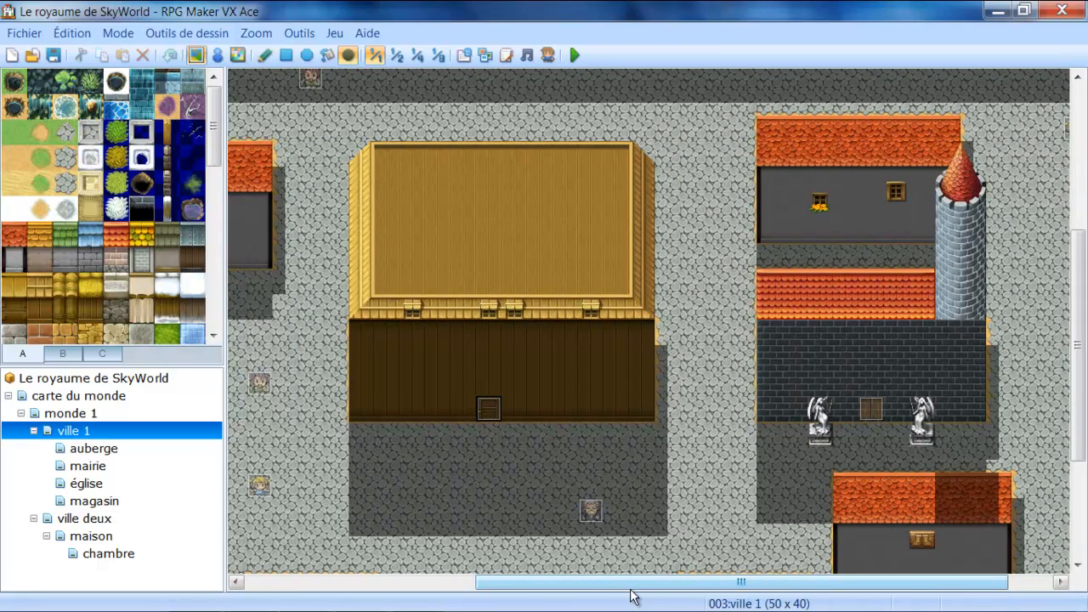
pyautogui.moveTo(645, 585)
pyautogui.mouseDown()
pyautogui.moveTo(736, 591)
pyautogui.moveTo(655, 593)
pyautogui.mouseUp()
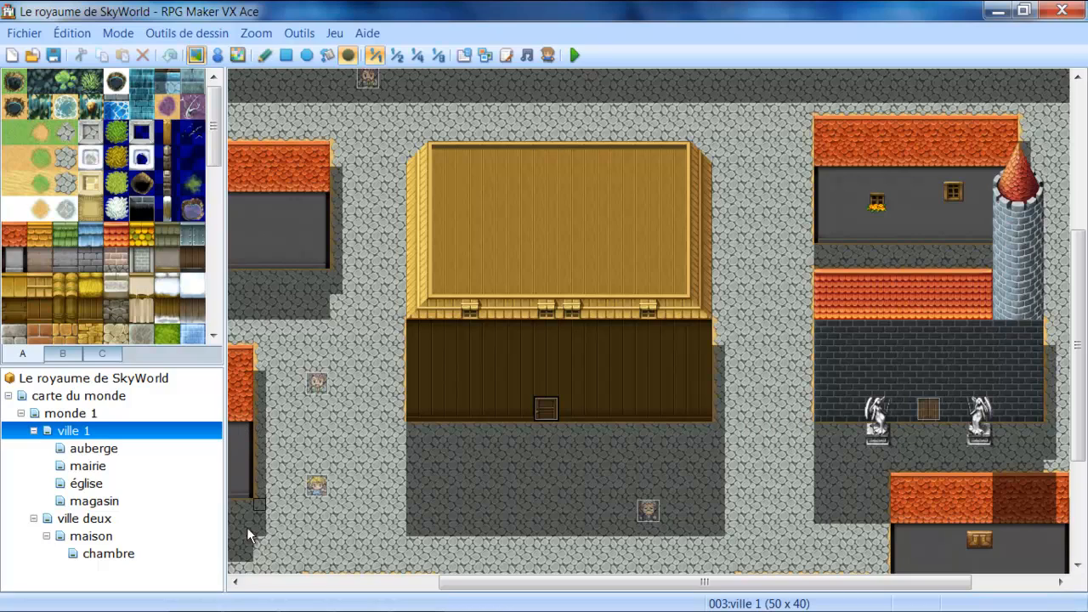
pyautogui.moveTo(508, 589); pyautogui.dragTo(384, 591)
# - Return to monde 1, repaint the dirt-filled area southeast of the crossroads with grass rectangles, and touch up the southeast tower's shadow
pyautogui.click(75, 413)
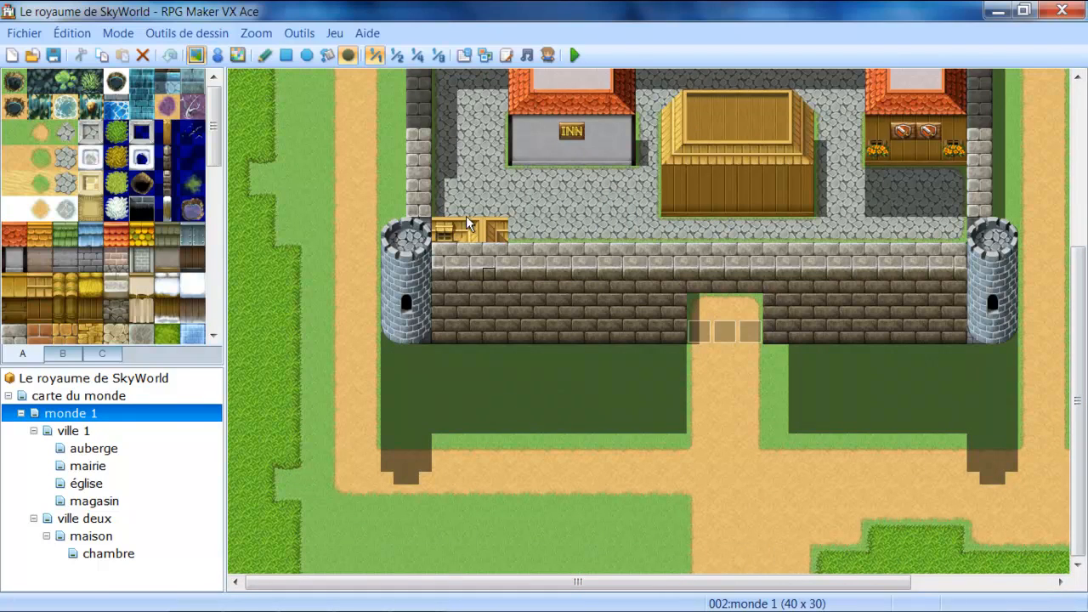
pyautogui.click(286, 55)
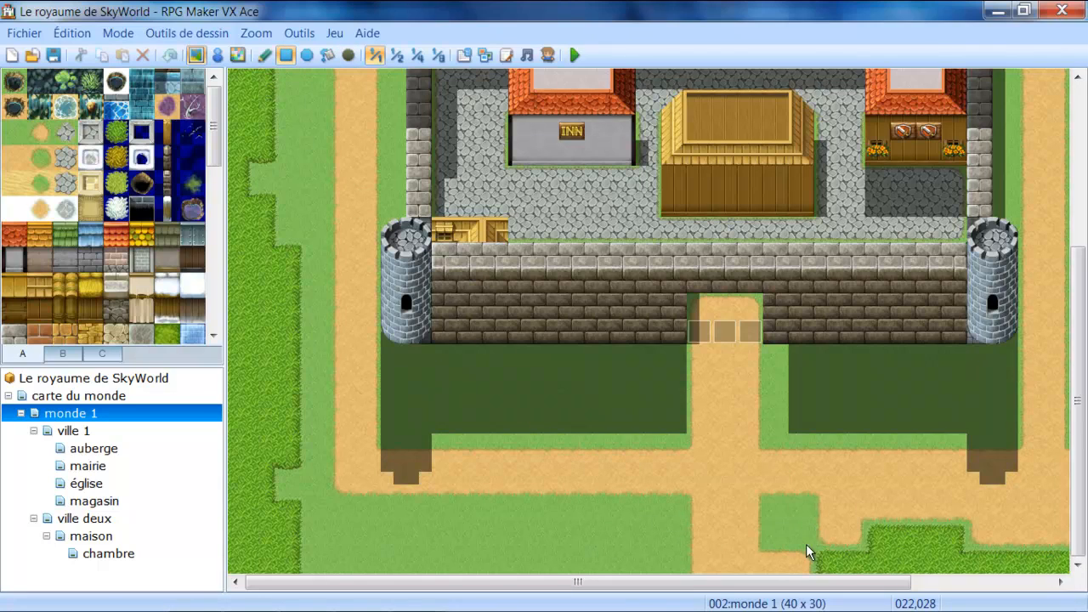
pyautogui.moveTo(819, 500)
pyautogui.mouseDown()
pyautogui.moveTo(861, 514)
pyautogui.moveTo(971, 515)
pyautogui.mouseUp()
pyautogui.hotkey('ctrl', 'z')
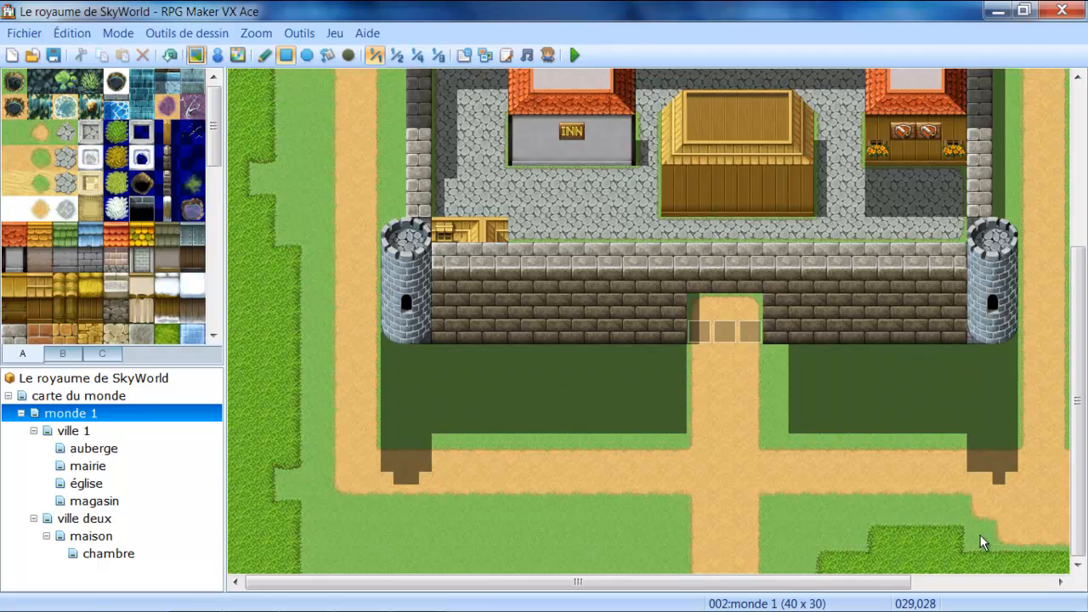
pyautogui.moveTo(979, 510); pyautogui.dragTo(1062, 514)
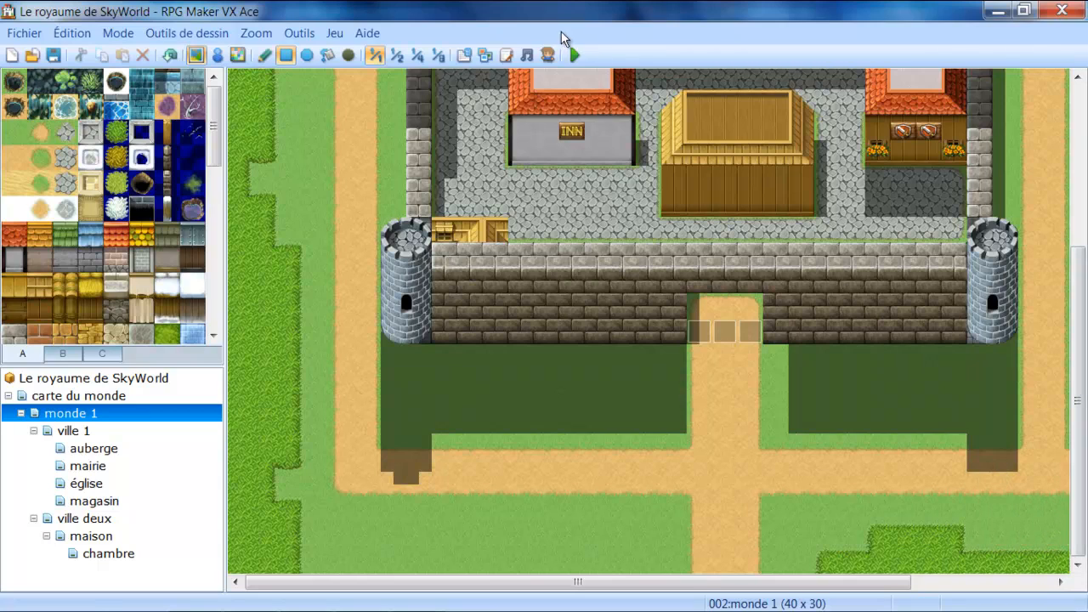
pyautogui.click(349, 54)
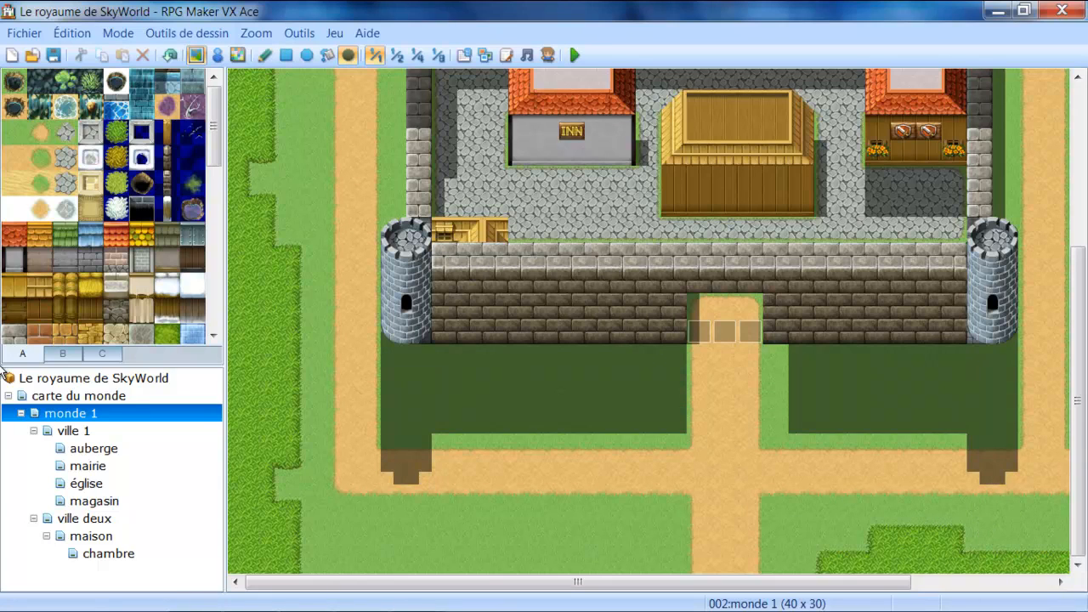
# - View the mairie and ville 1 maps, and return to monde 1
pyautogui.click(90, 466)
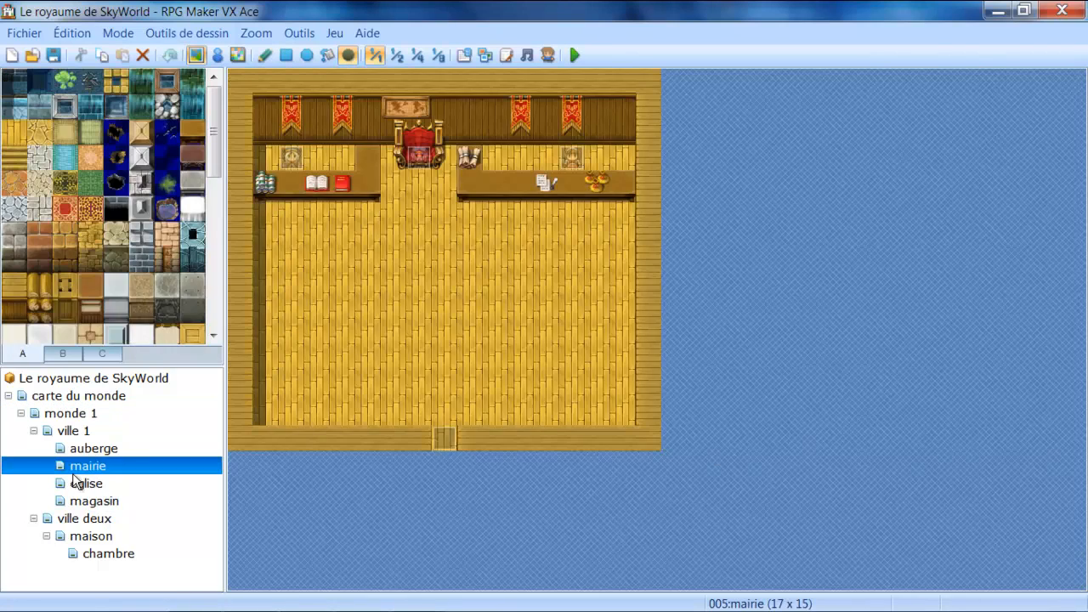
pyautogui.click(85, 430)
pyautogui.click(79, 415)
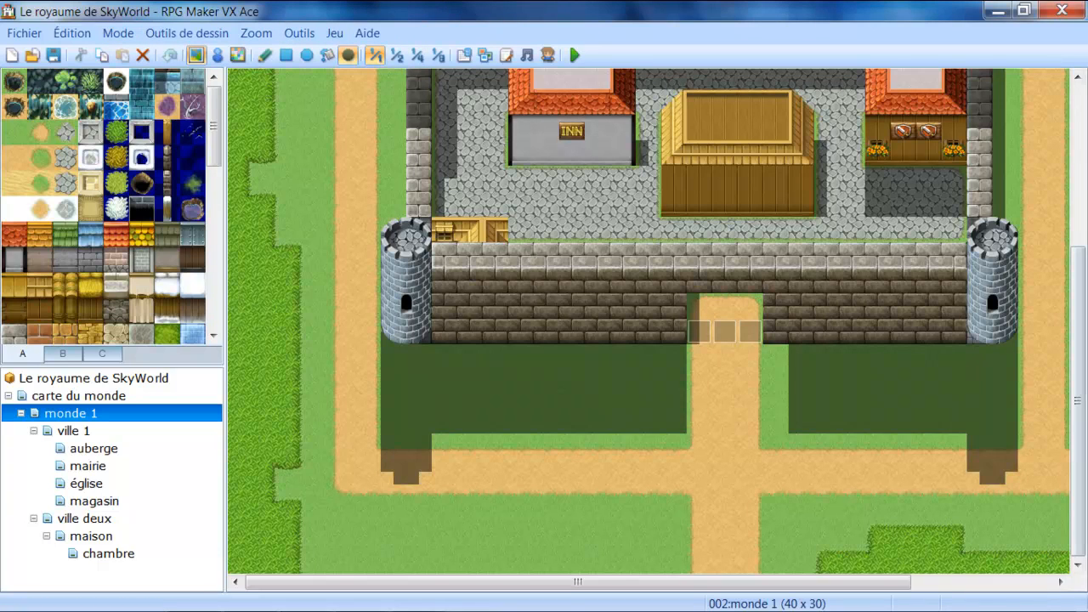
pyautogui.moveTo(1086, 437); pyautogui.dragTo(1008, 463)
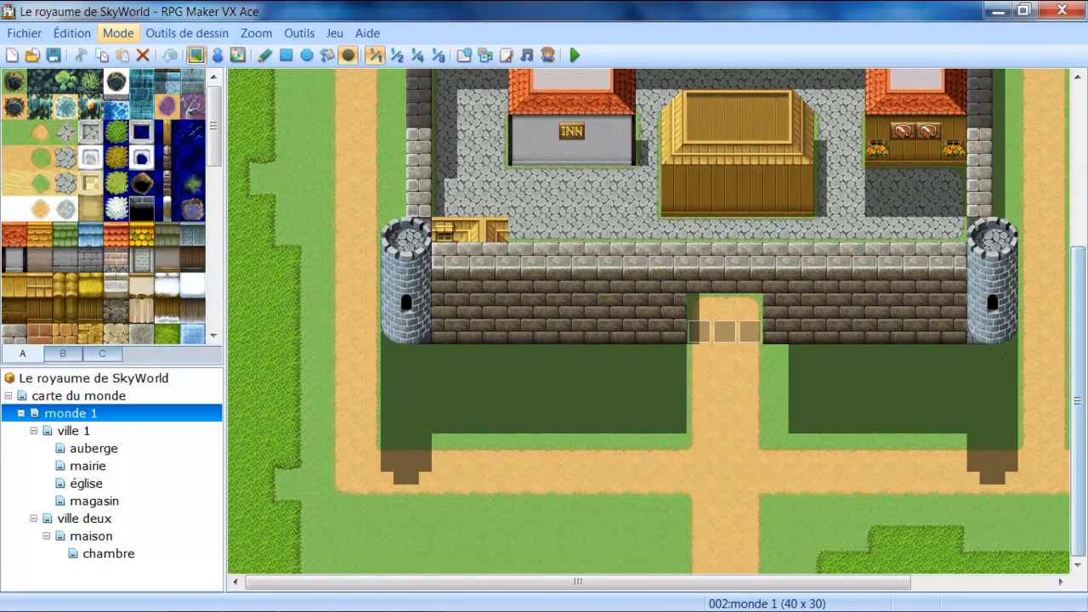
# - Compare monde 1 at 1/2, 1/4 and 1/8 scale, and look over the map again at 1/1 scale
pyautogui.click(396, 56)
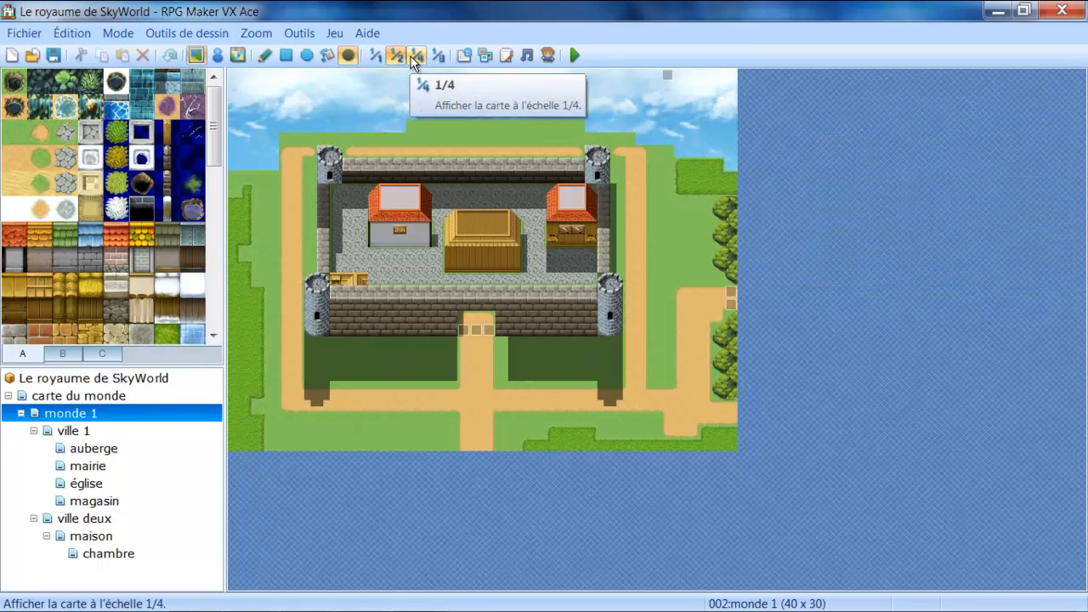
pyautogui.click(416, 56)
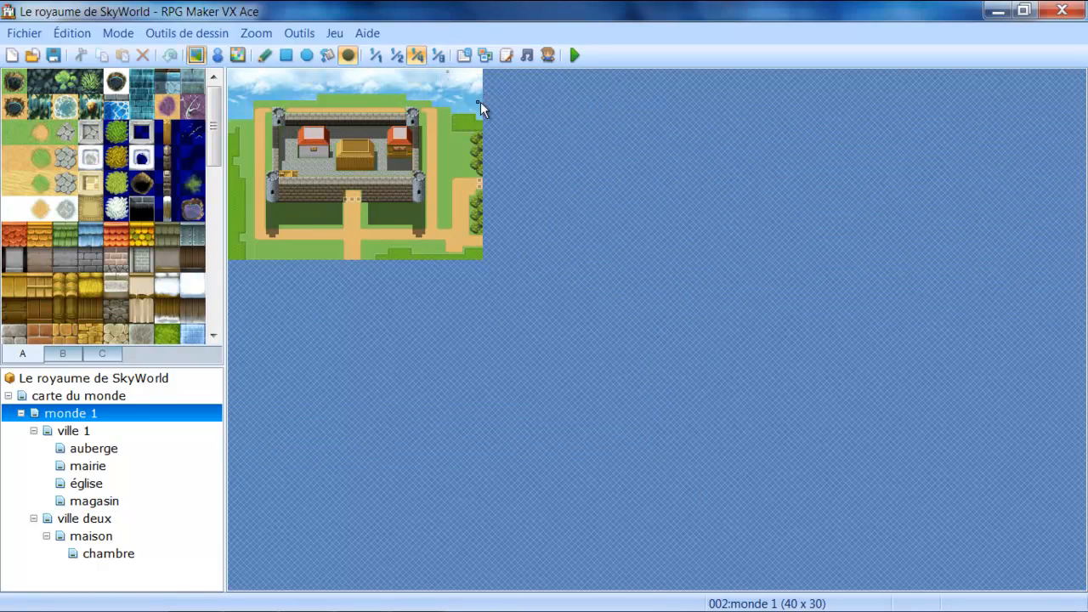
pyautogui.click(439, 57)
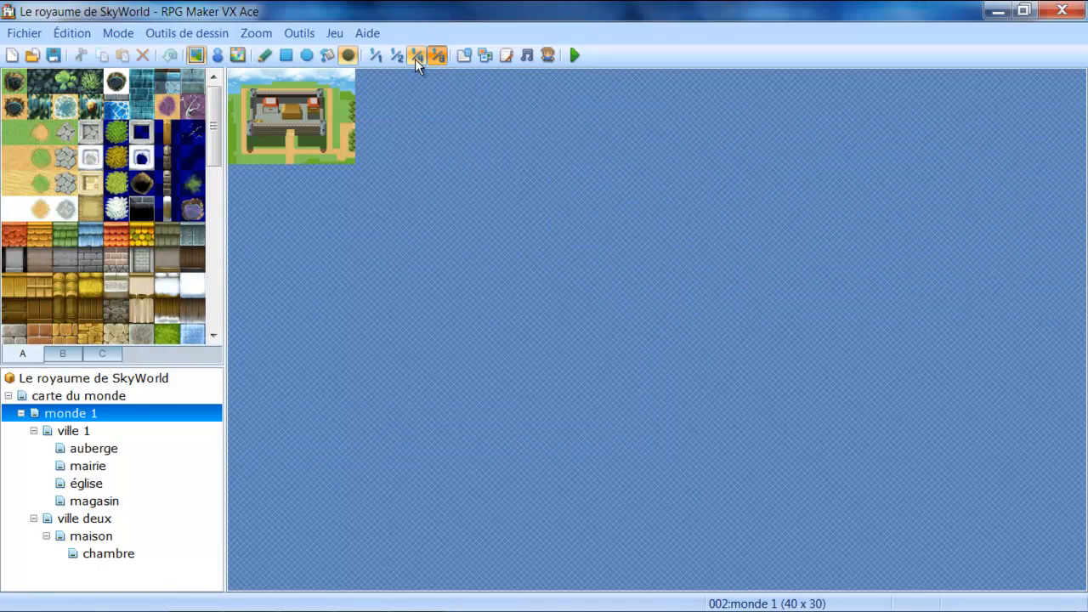
pyautogui.click(372, 57)
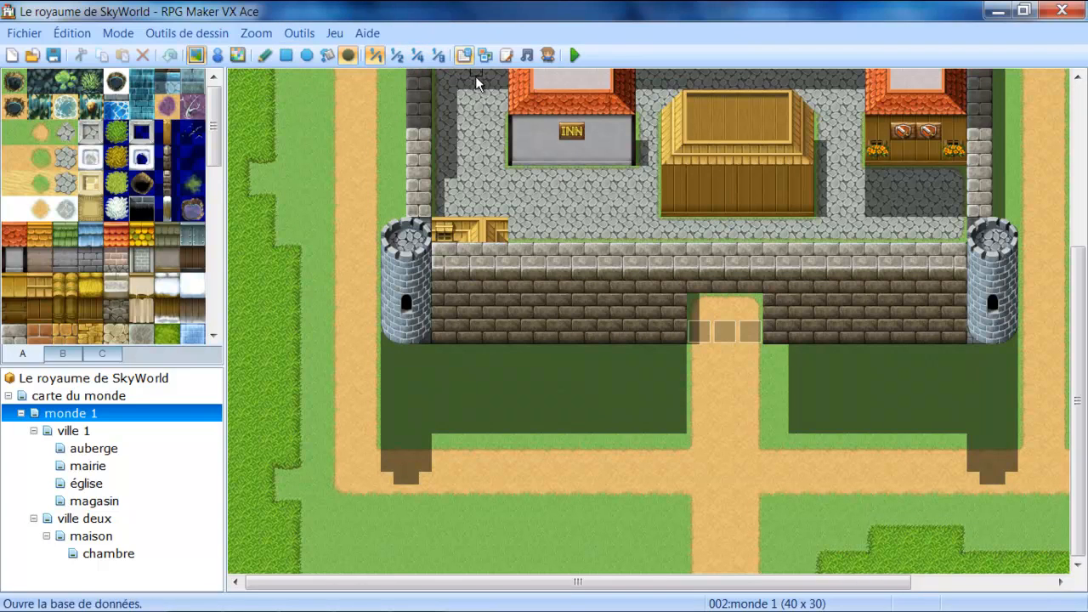
pyautogui.scroll(2, 1080, 207)
pyautogui.scroll(5, 1080, 207)
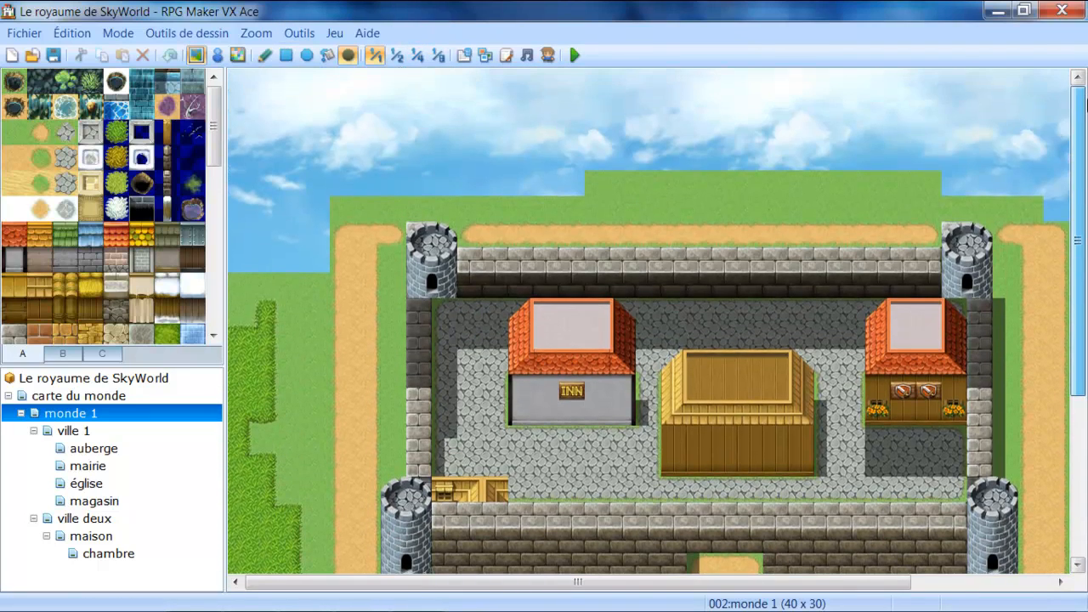
pyautogui.scroll(-10, 1086, 117)
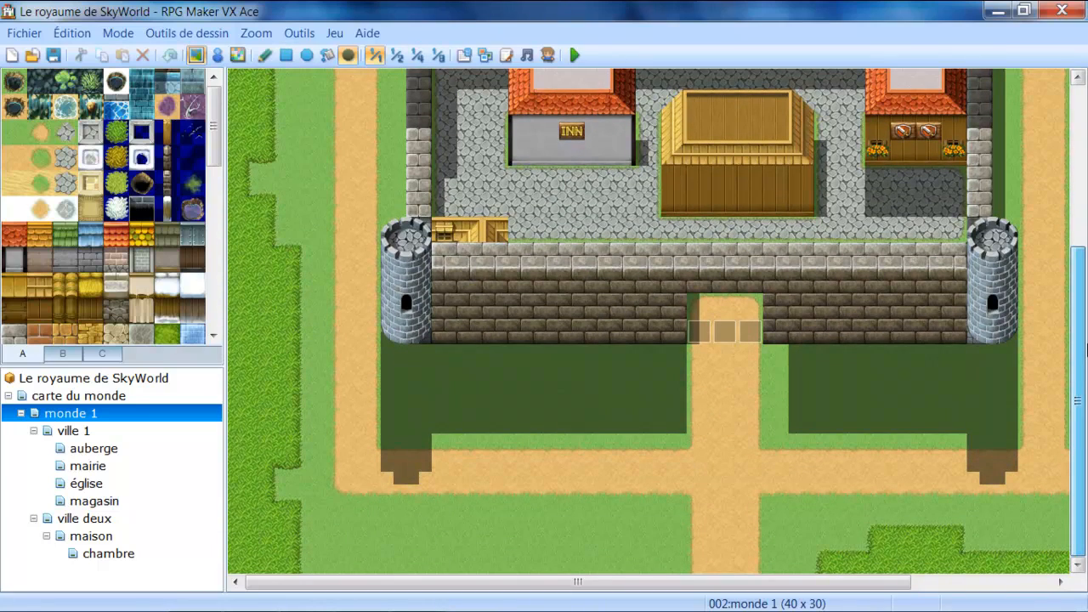
# - Open the database to view its Animations and Héros sections, and close it
pyautogui.moveTo(1074, 394); pyautogui.dragTo(548, 103)
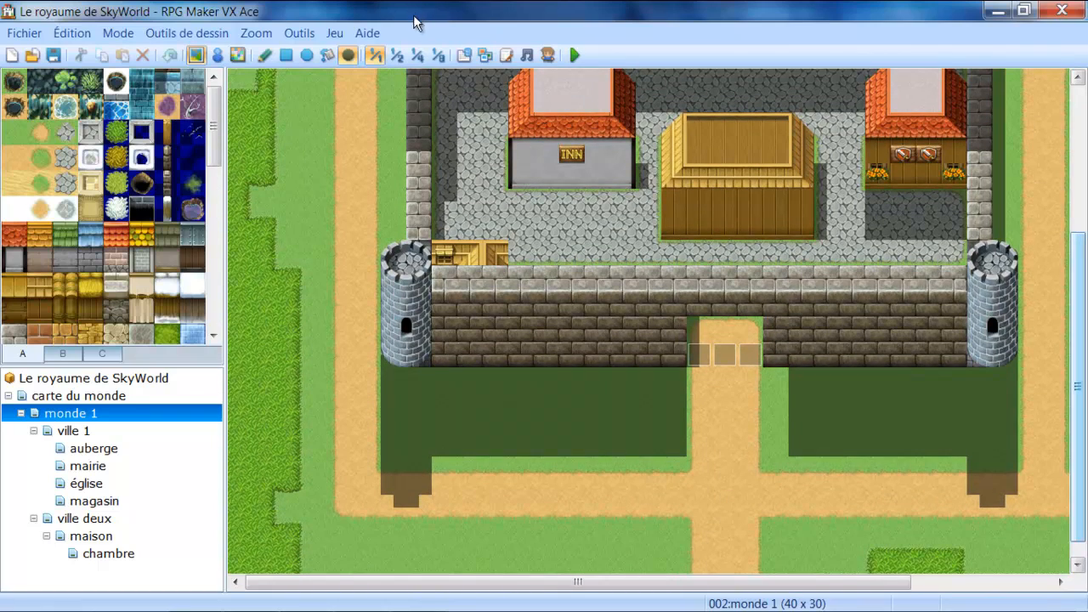
pyautogui.click(466, 56)
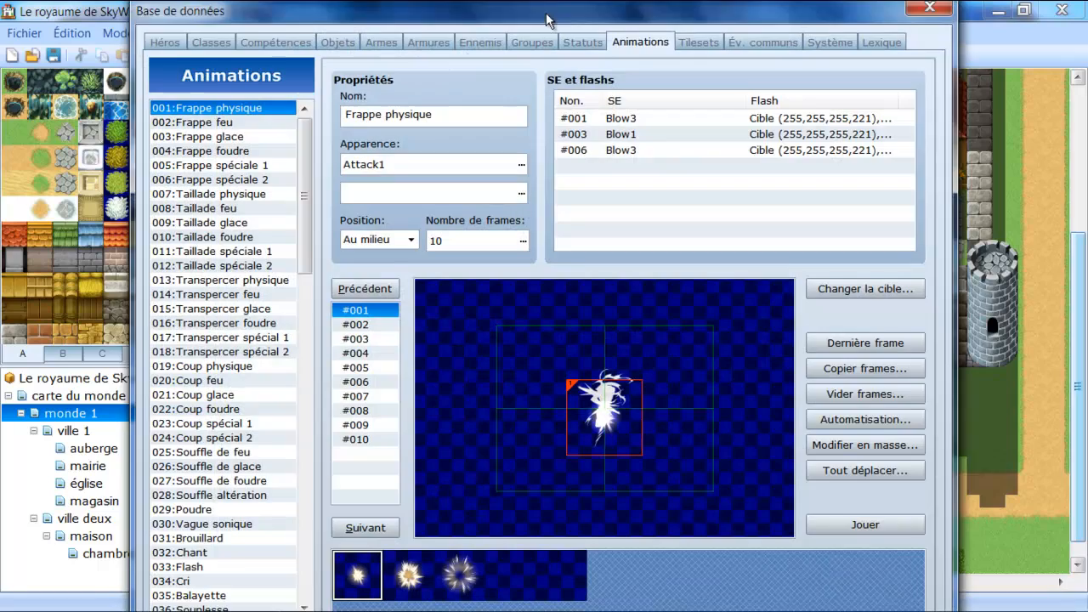
pyautogui.moveTo(543, 21); pyautogui.dragTo(525, 7)
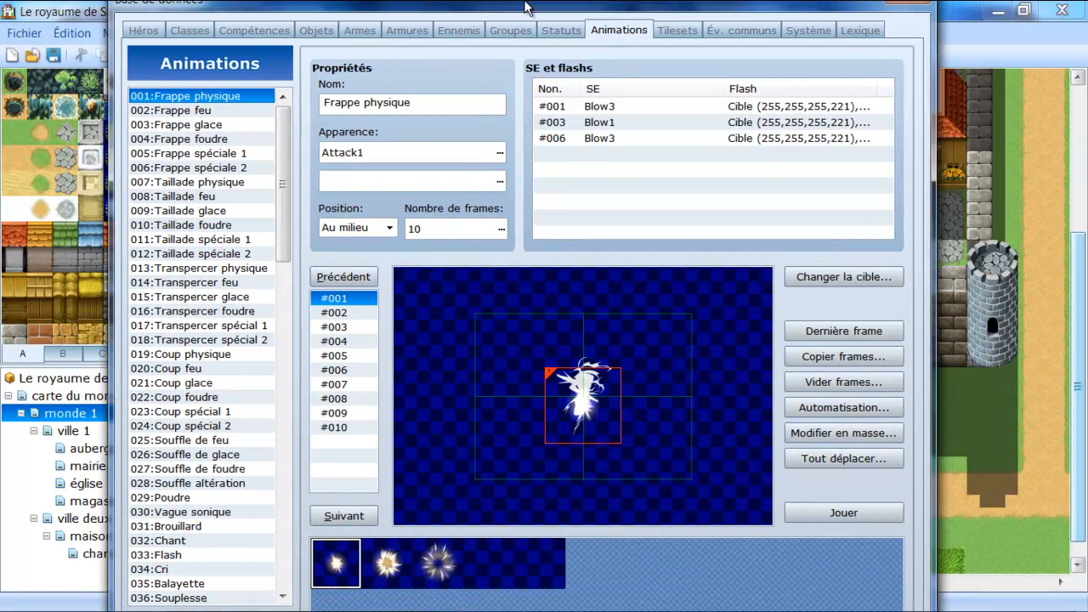
pyautogui.click(150, 42)
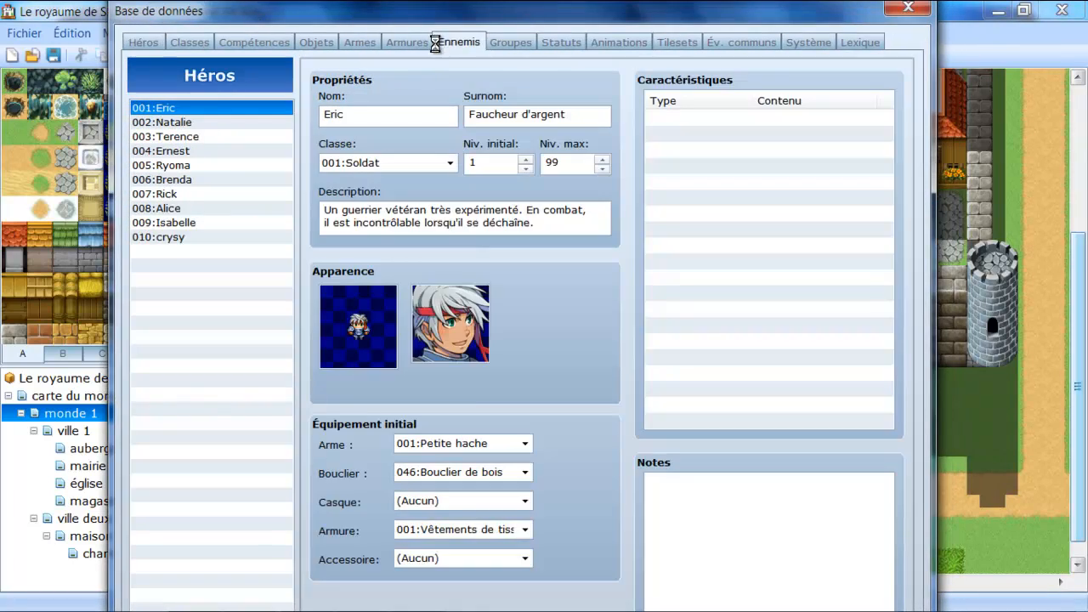
pyautogui.press('Escape')
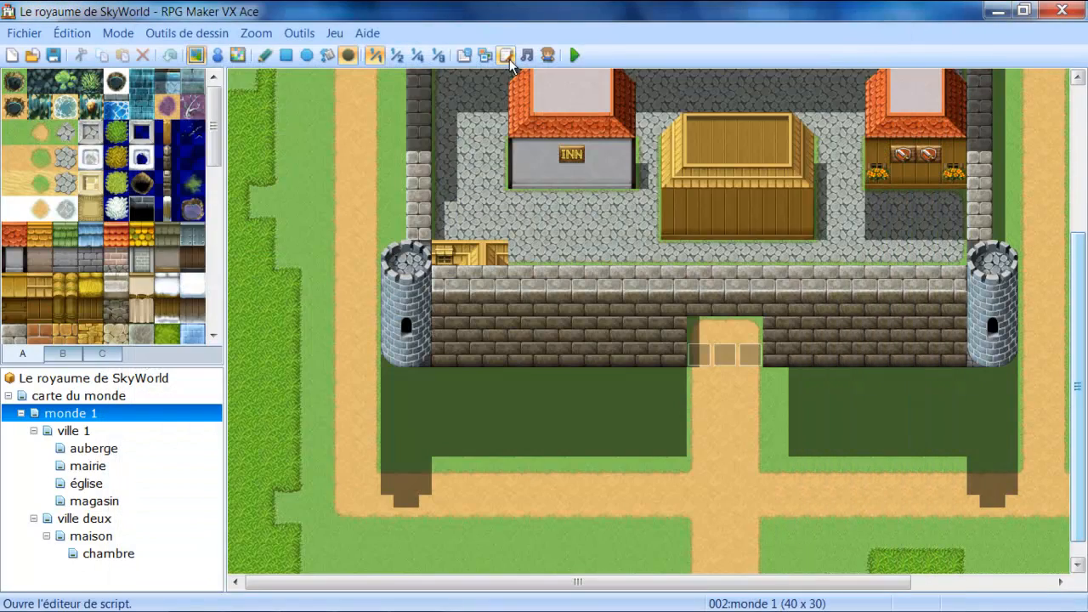
# - Browse the resource manager's graphics and audio folders, including Graphics/Pictures, Audio/BGM and Graphics/Animations, and close the manager
pyautogui.click(484, 58)
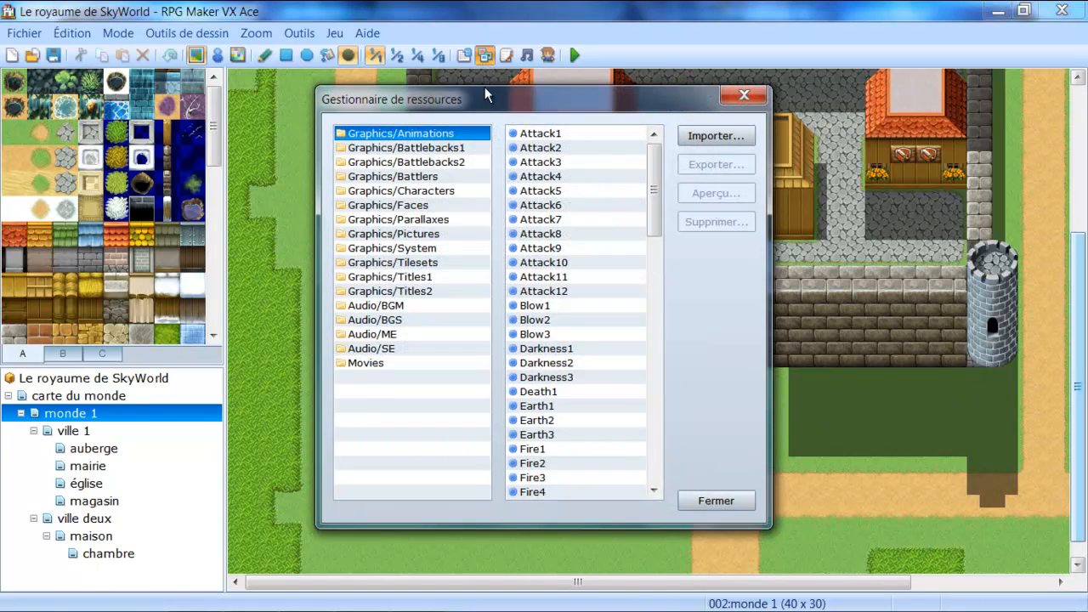
pyautogui.click(455, 190)
pyautogui.click(438, 277)
pyautogui.click(362, 236)
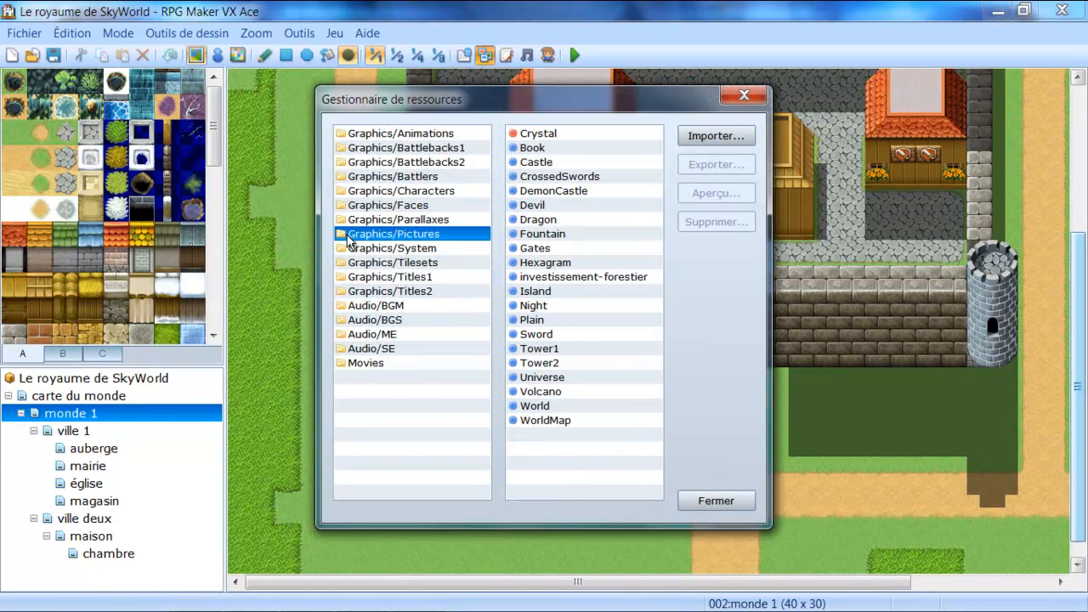
pyautogui.click(369, 321)
pyautogui.click(366, 162)
pyautogui.click(365, 305)
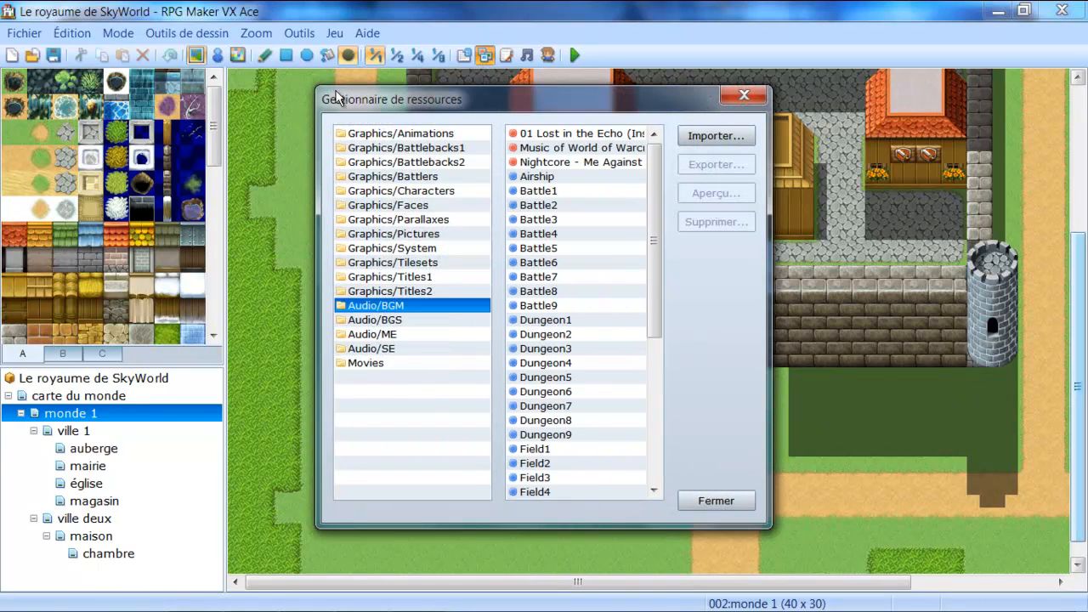
pyautogui.click(407, 148)
pyautogui.click(414, 136)
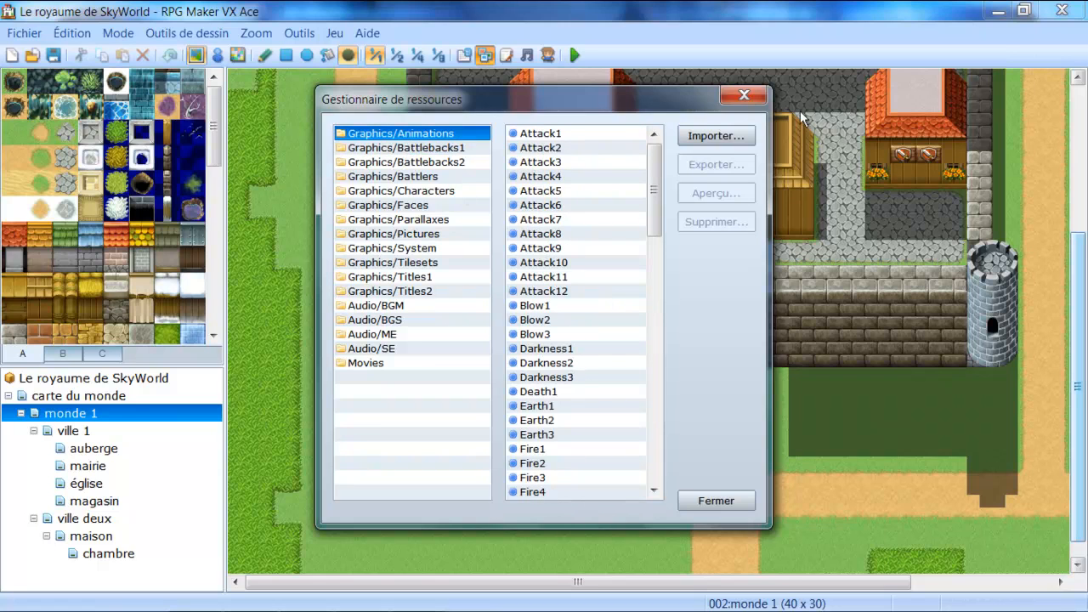
pyautogui.click(743, 95)
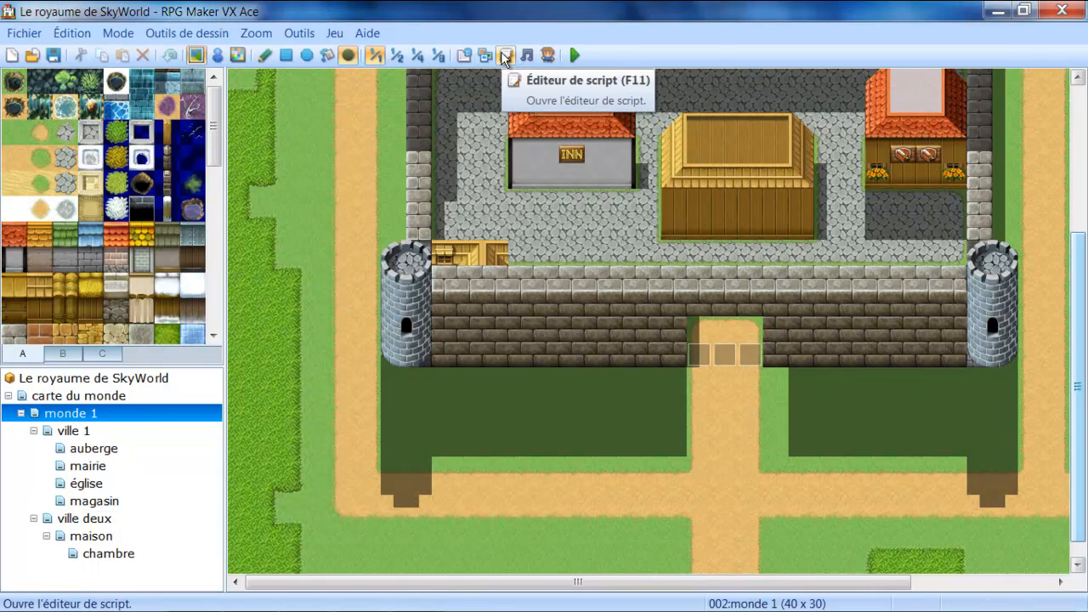
# - Open the script editor, look over its list of scripts, and close it
pyautogui.click(505, 56)
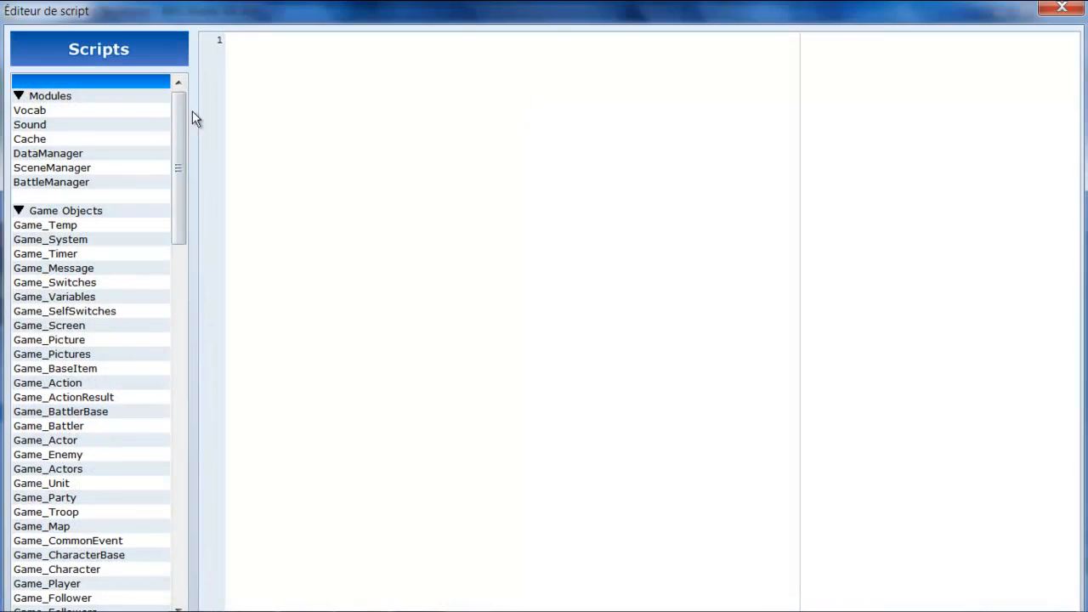
pyautogui.moveTo(181, 126); pyautogui.dragTo(202, 94)
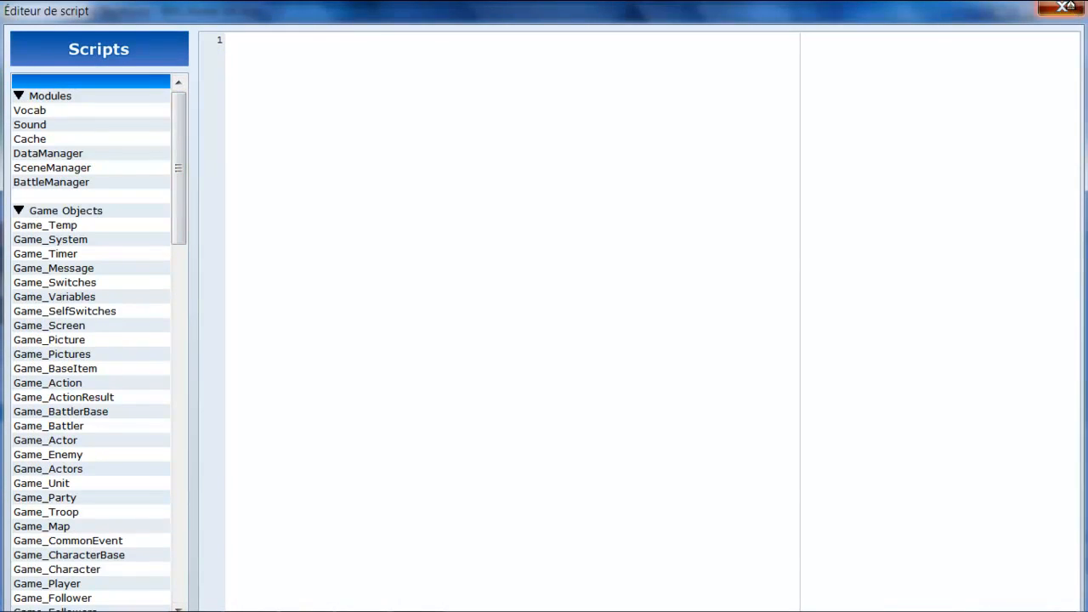
pyautogui.click(1064, 7)
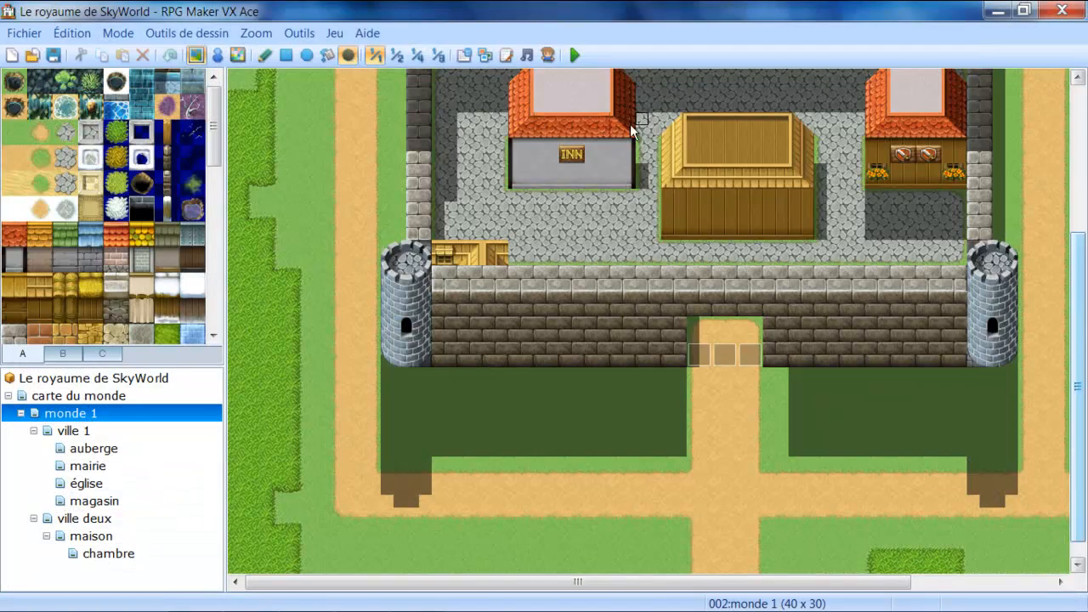
# - Open the sound test and preview the background music 01 Lost in the Echo twice, stopping playback each time
pyautogui.click(525, 56)
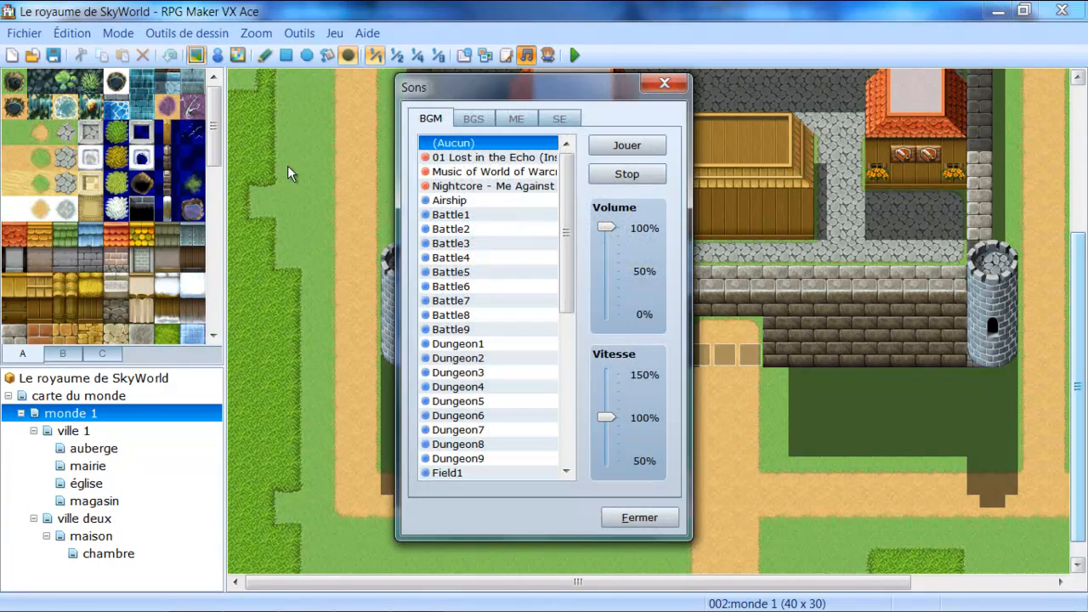
pyautogui.click(468, 159)
pyautogui.click(468, 187)
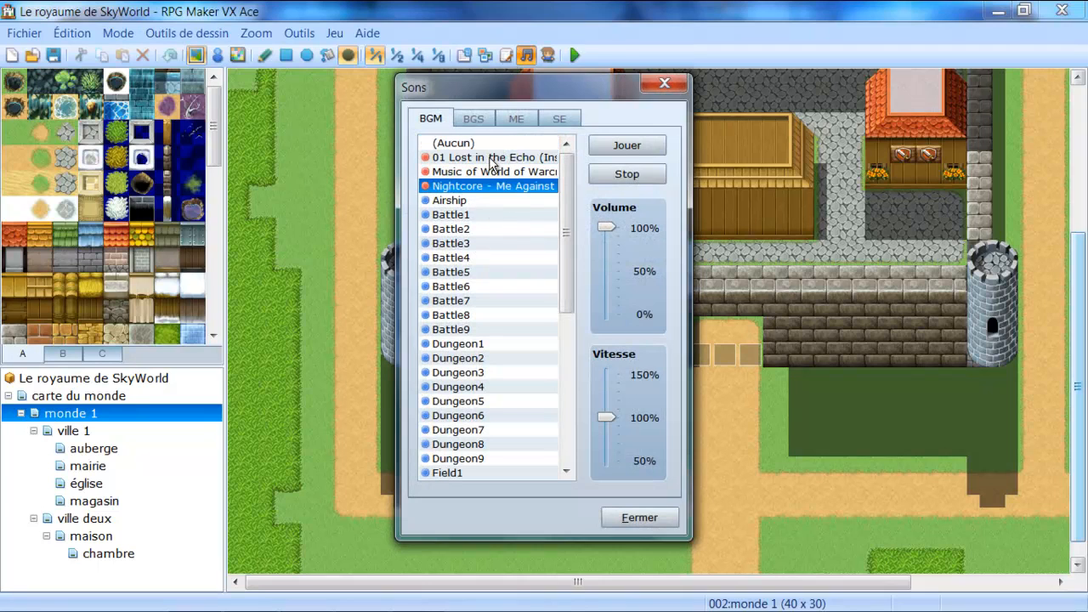
pyautogui.click(492, 158)
pyautogui.click(647, 145)
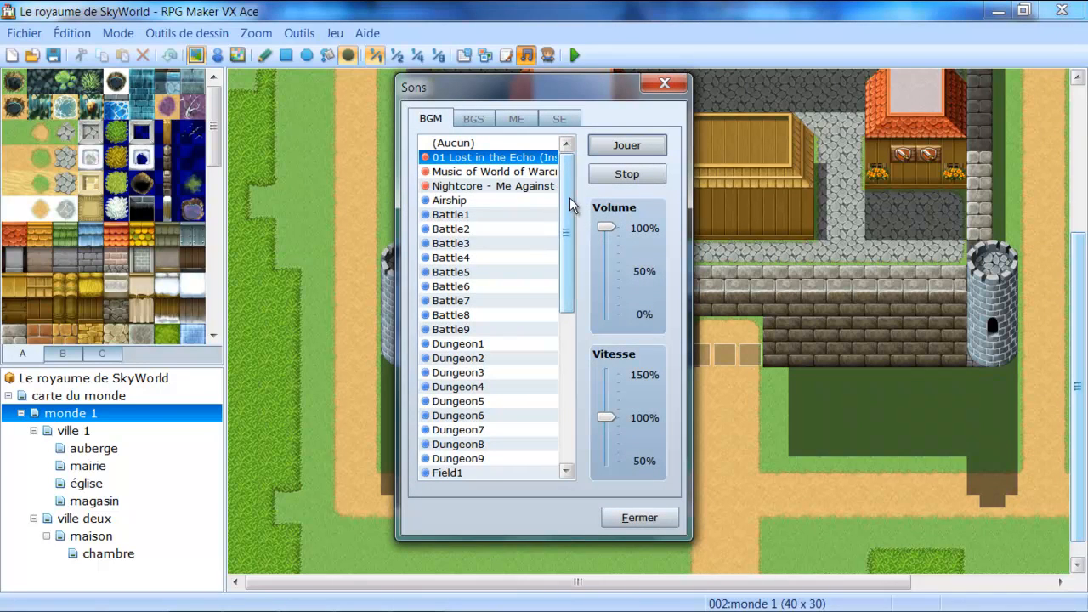
pyautogui.moveTo(569, 197)
pyautogui.mouseDown()
pyautogui.moveTo(602, 400)
pyautogui.moveTo(568, 191)
pyautogui.mouseUp()
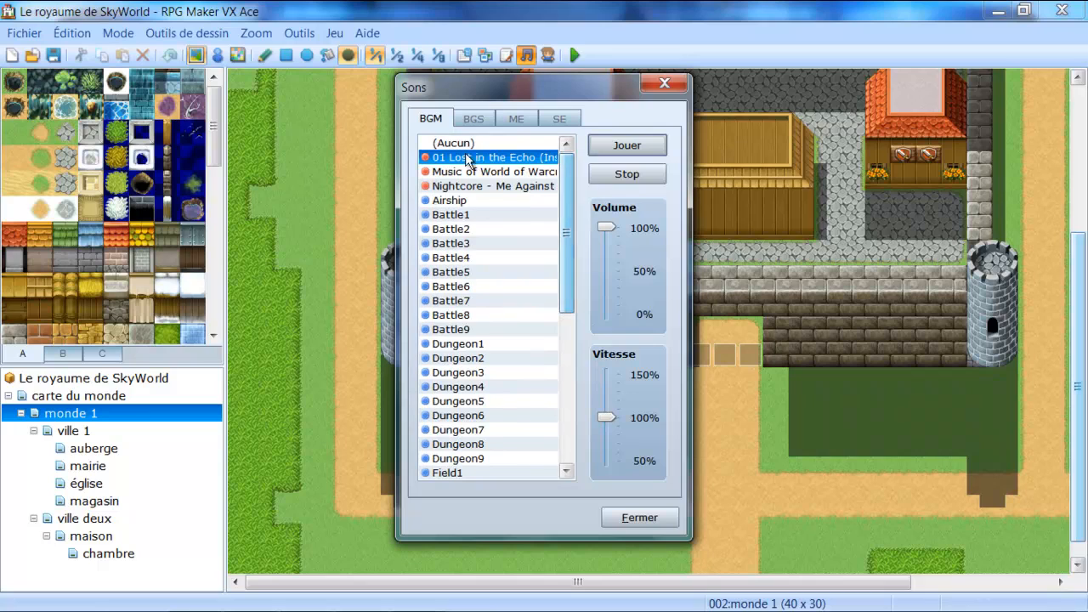
pyautogui.click(627, 174)
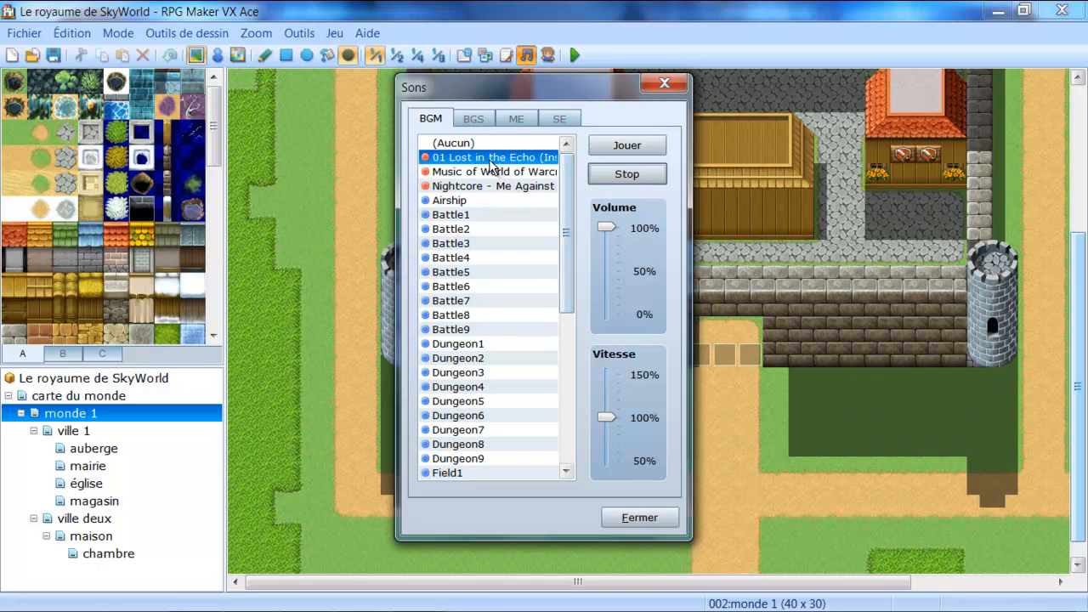
pyautogui.click(634, 146)
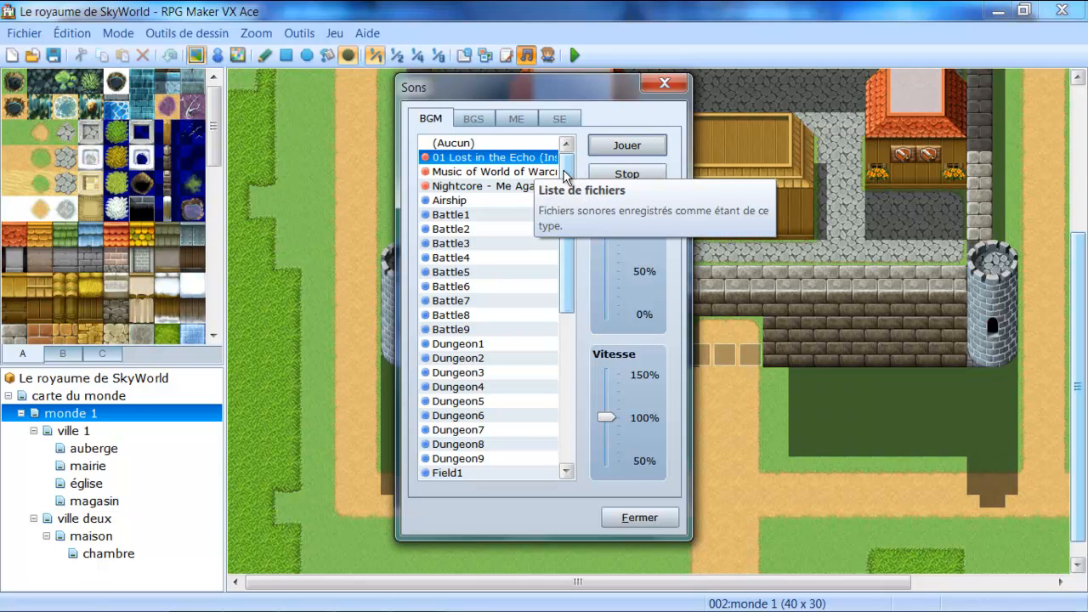
pyautogui.click(630, 175)
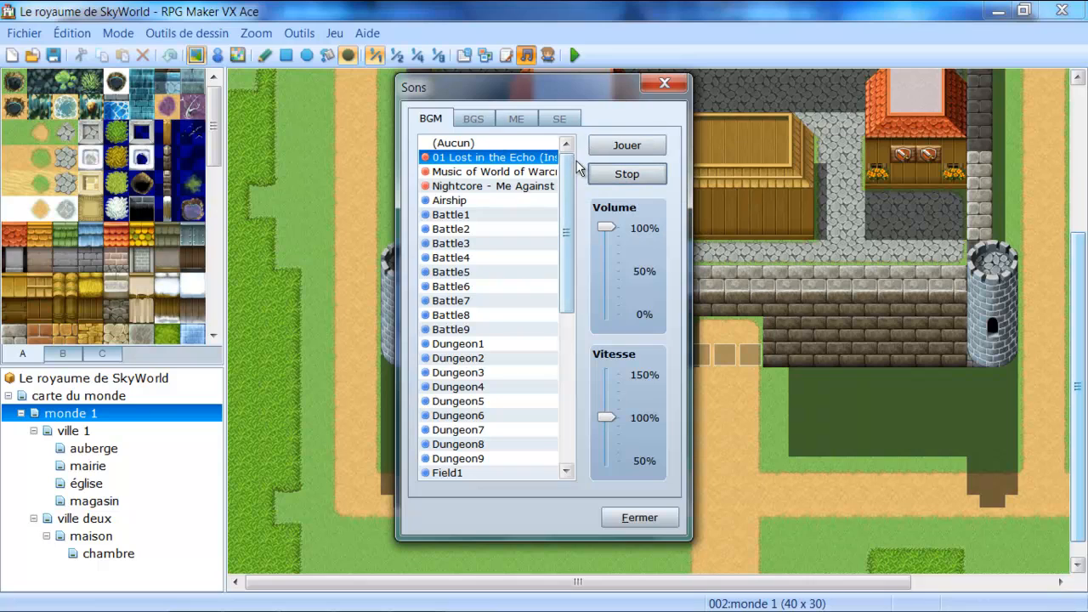
# - Glance at the BGS sounds, return to the BGM list to look over its tracks, and select (Aucun)
pyautogui.click(470, 119)
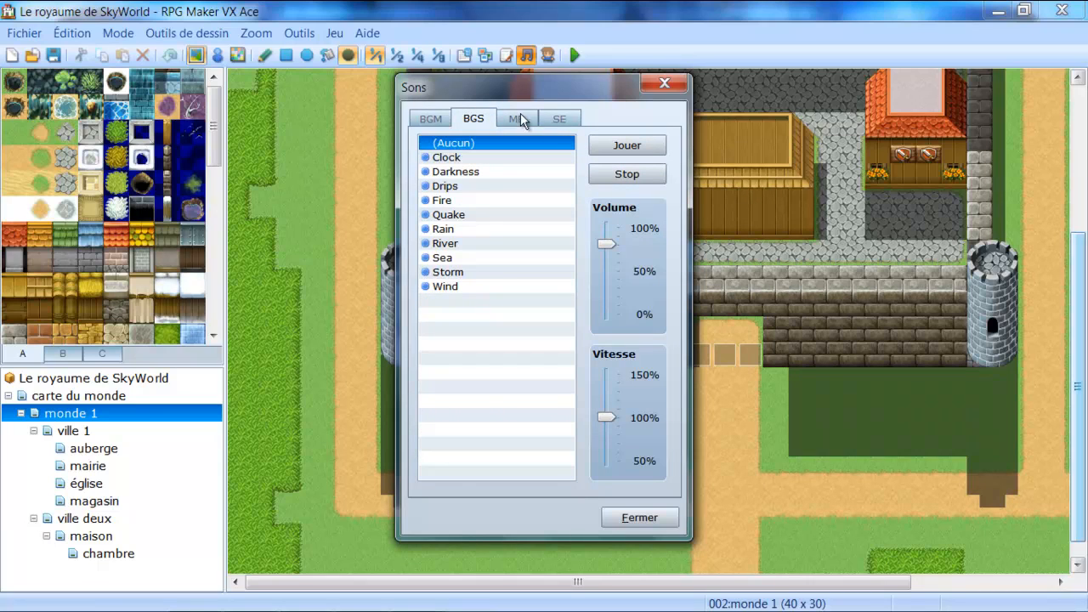
pyautogui.click(436, 120)
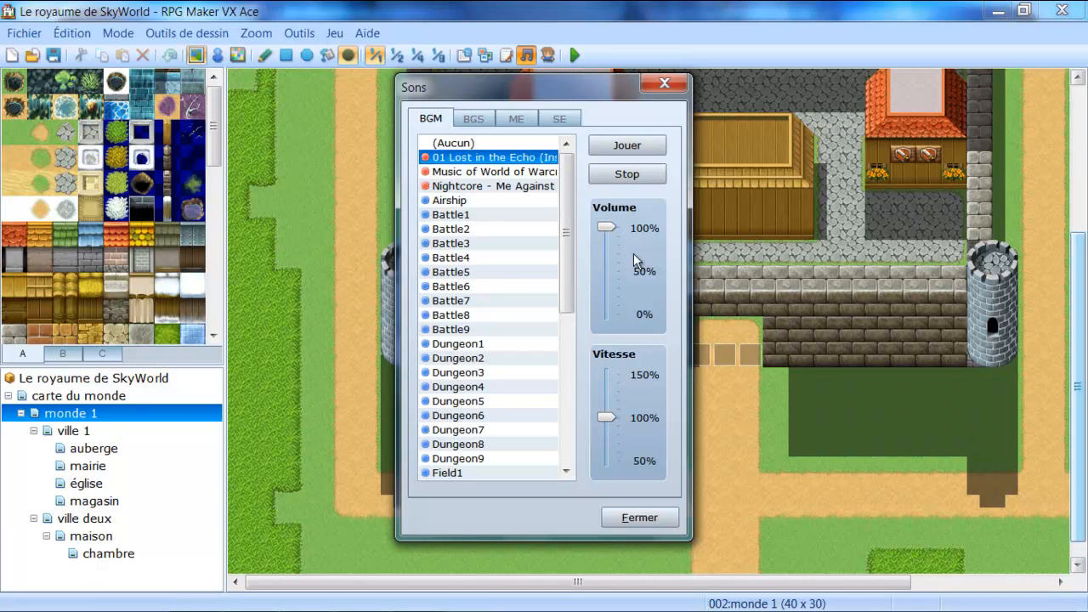
pyautogui.moveTo(563, 230); pyautogui.dragTo(598, 200)
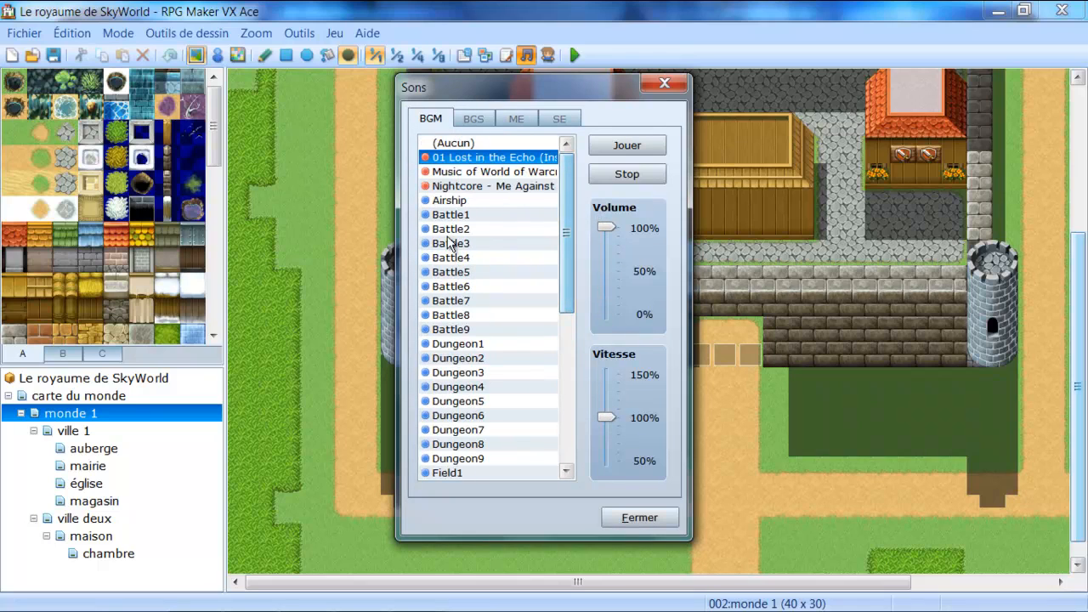
pyautogui.click(464, 287)
pyautogui.moveTo(553, 216); pyautogui.dragTo(471, 144)
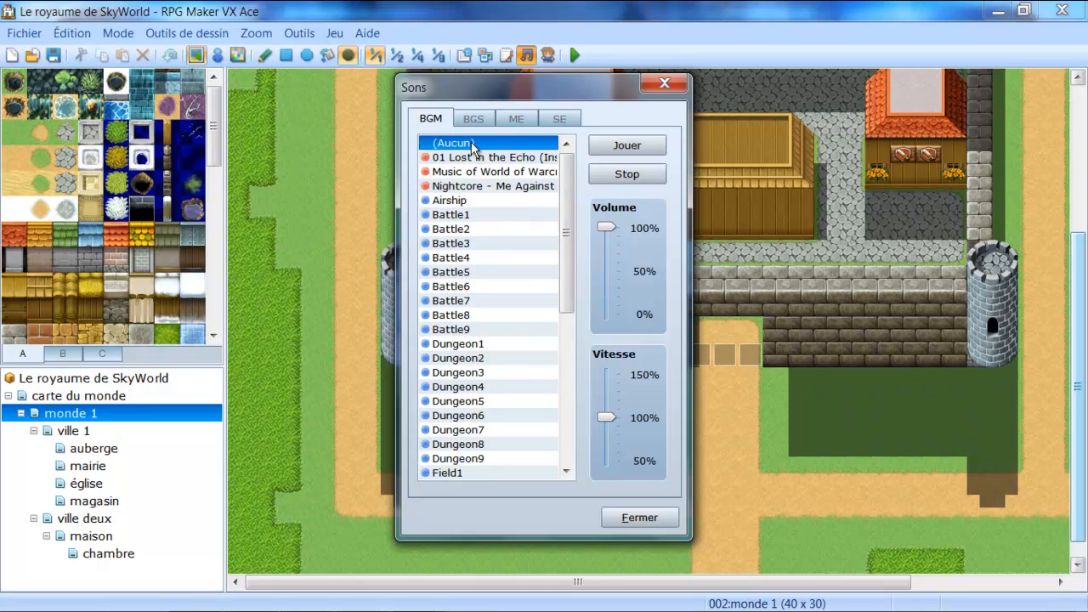
# - Look through the BGS background sounds and preview the Clock sound, stopping its playback
pyautogui.click(472, 117)
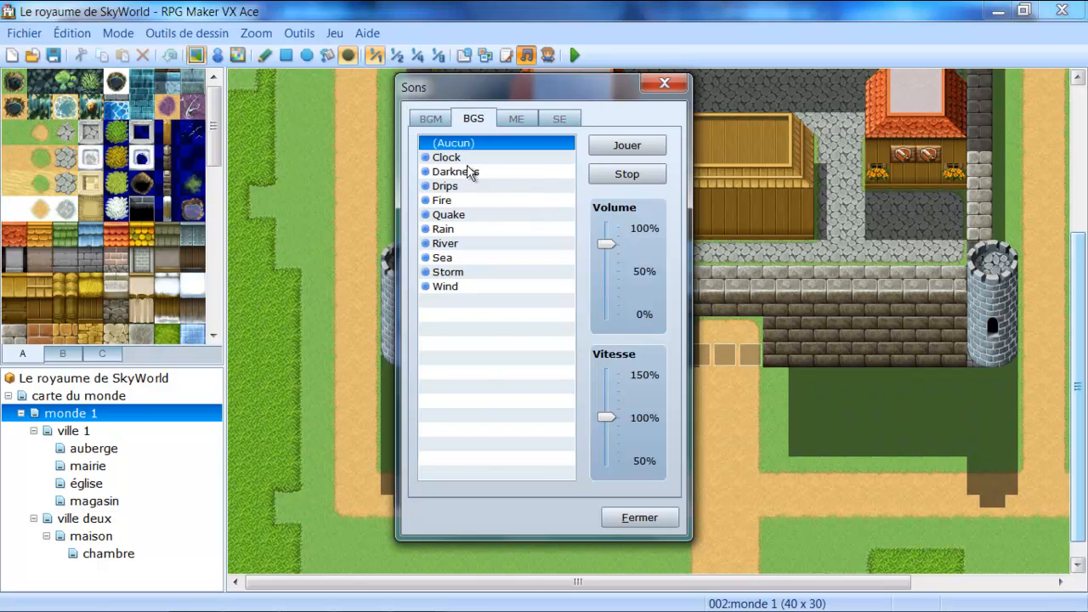
pyautogui.moveTo(463, 158); pyautogui.dragTo(500, 288)
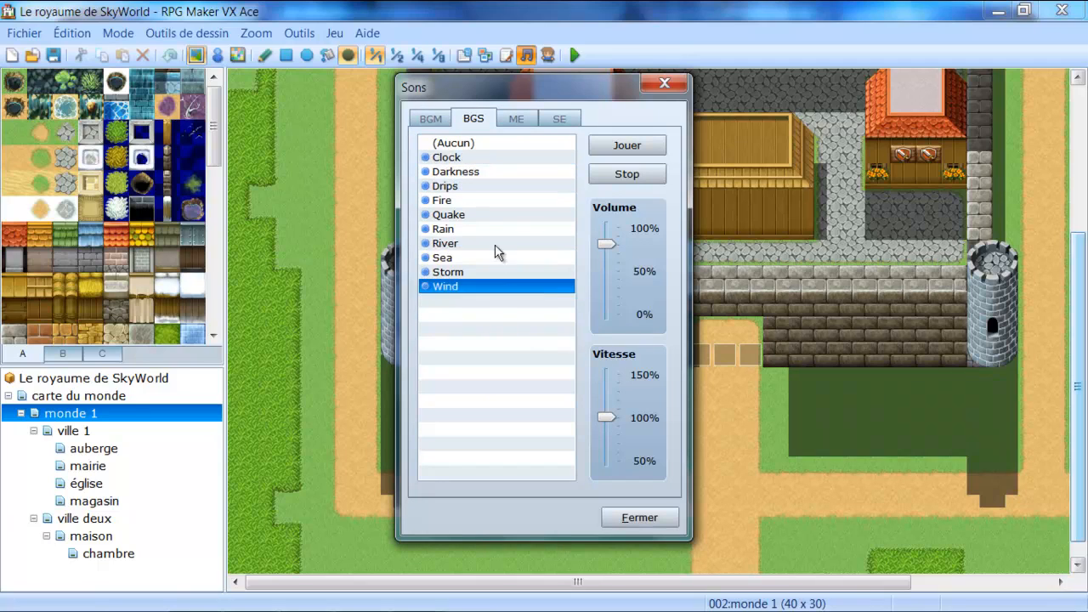
pyautogui.click(496, 246)
pyautogui.click(448, 153)
pyautogui.click(465, 147)
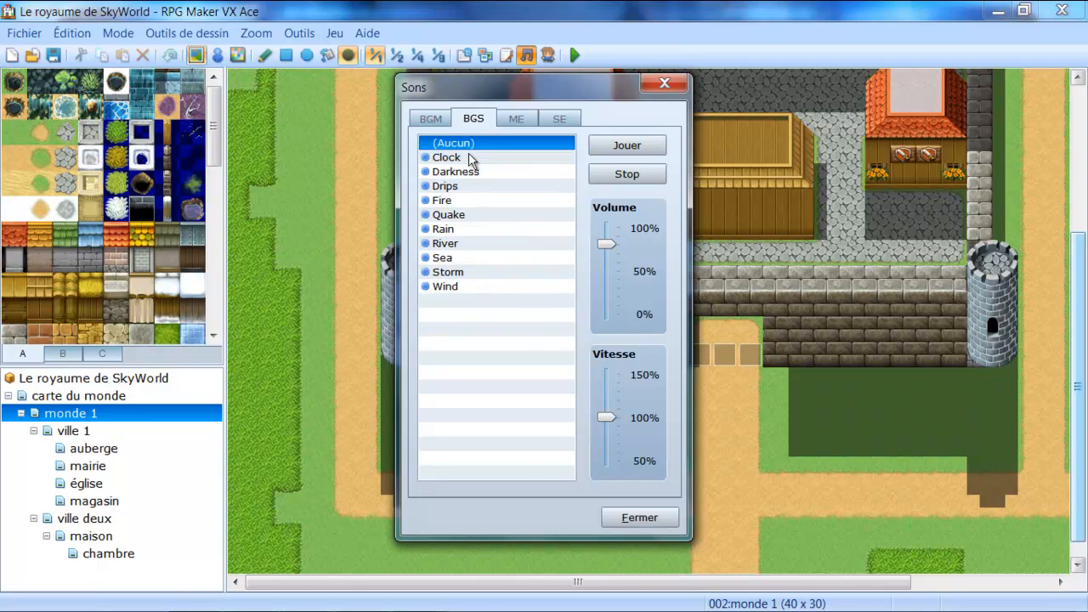
pyautogui.click(455, 160)
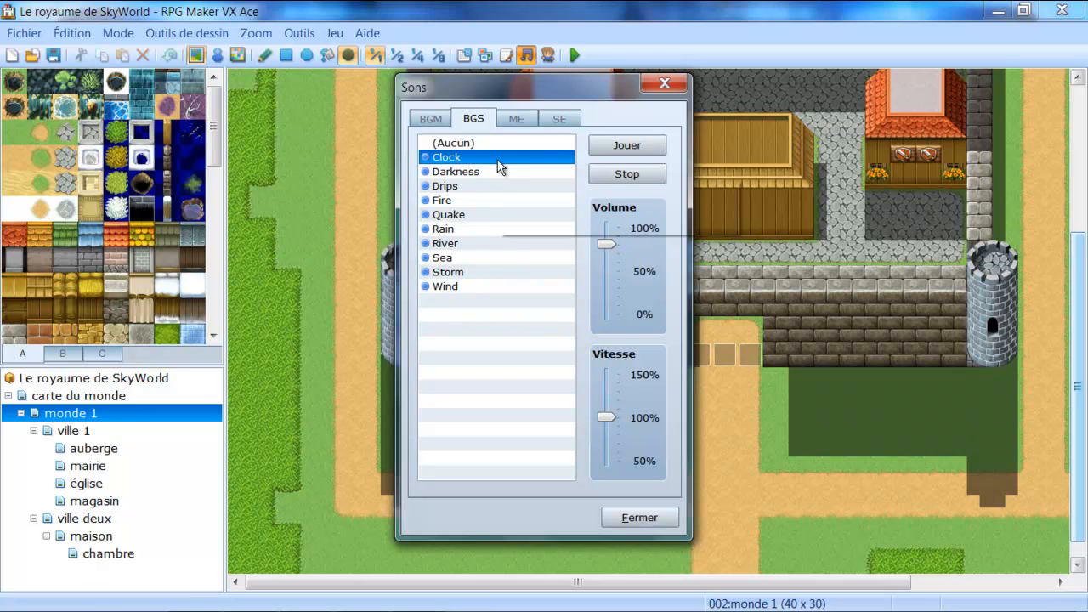
pyautogui.click(616, 145)
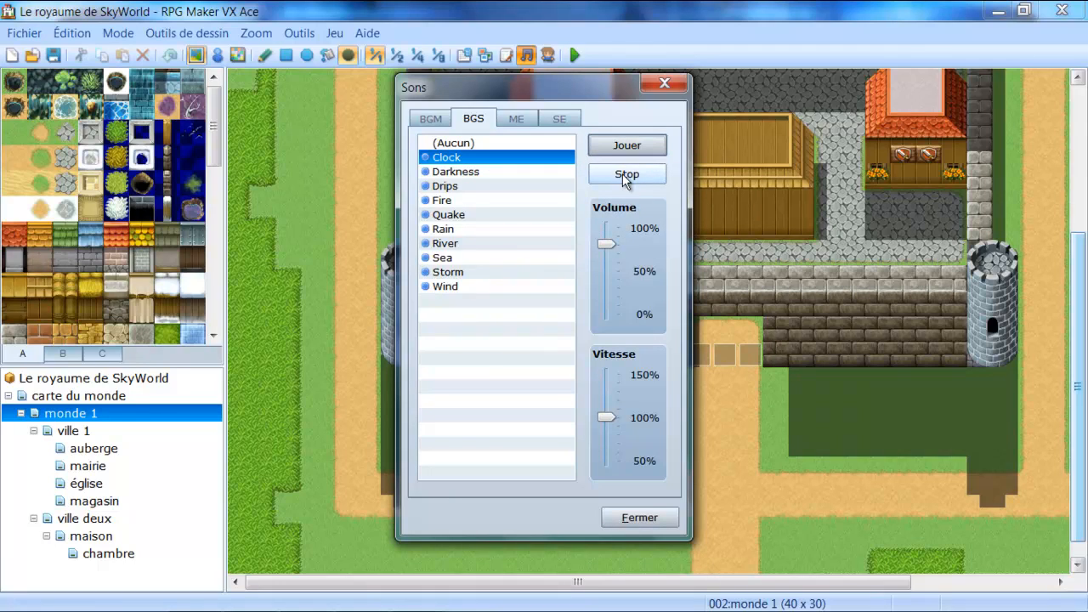
pyautogui.click(623, 174)
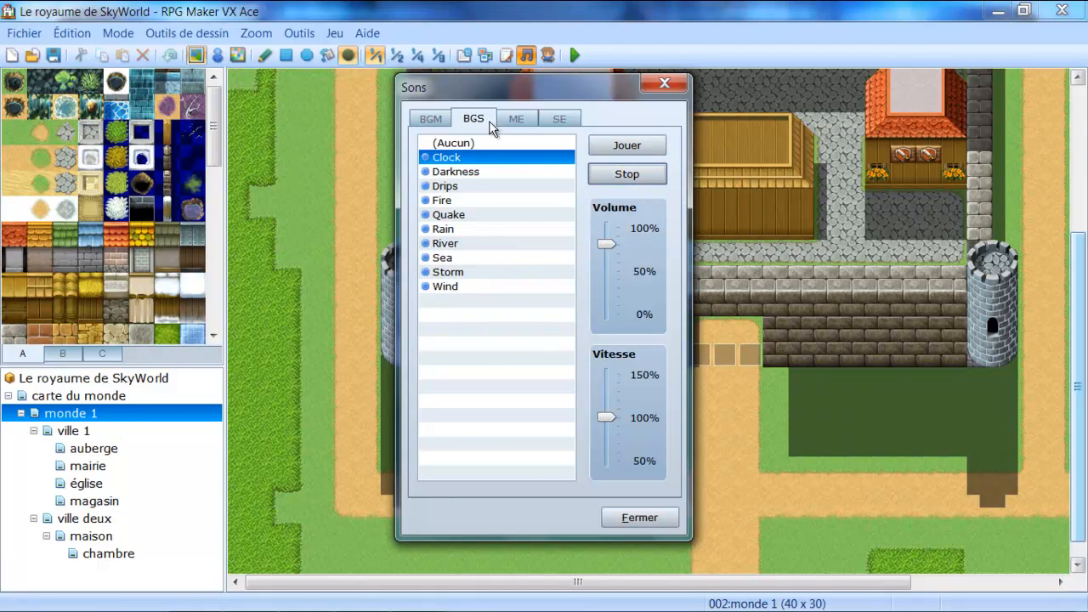
# - Look through the ME musical effects and play Fanfare1
pyautogui.click(517, 119)
pyautogui.moveTo(478, 158); pyautogui.dragTo(473, 271)
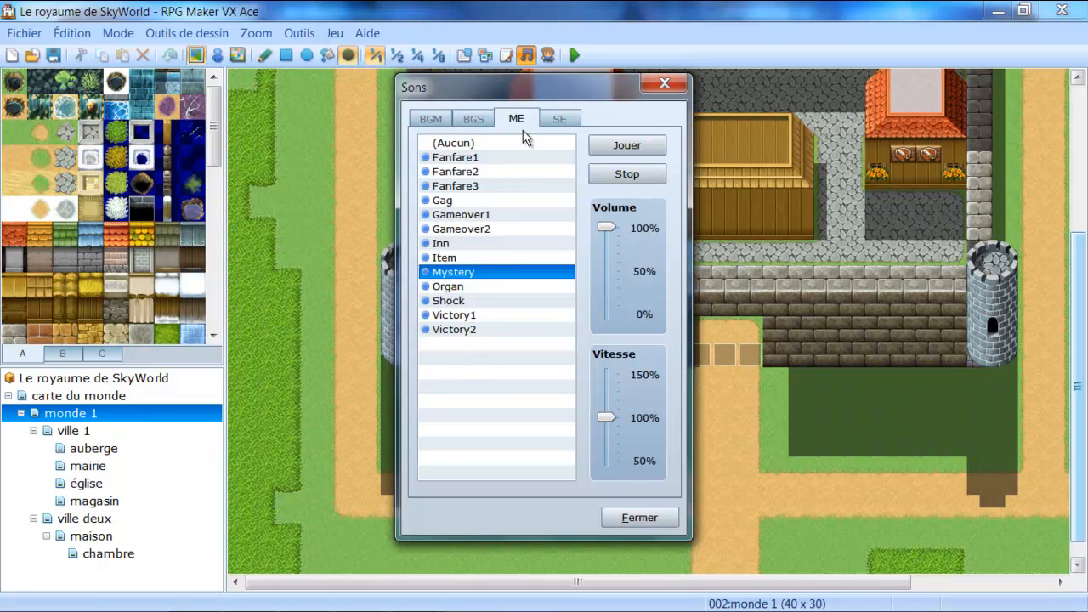
pyautogui.click(471, 200)
pyautogui.click(476, 186)
pyautogui.click(479, 171)
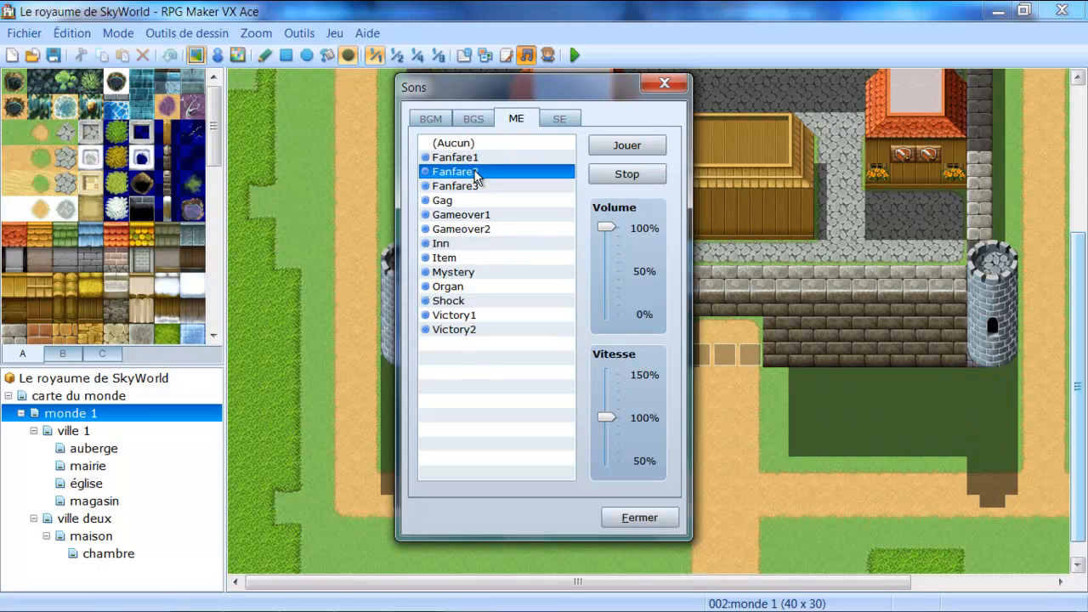
pyautogui.click(463, 158)
pyautogui.click(463, 171)
pyautogui.click(473, 158)
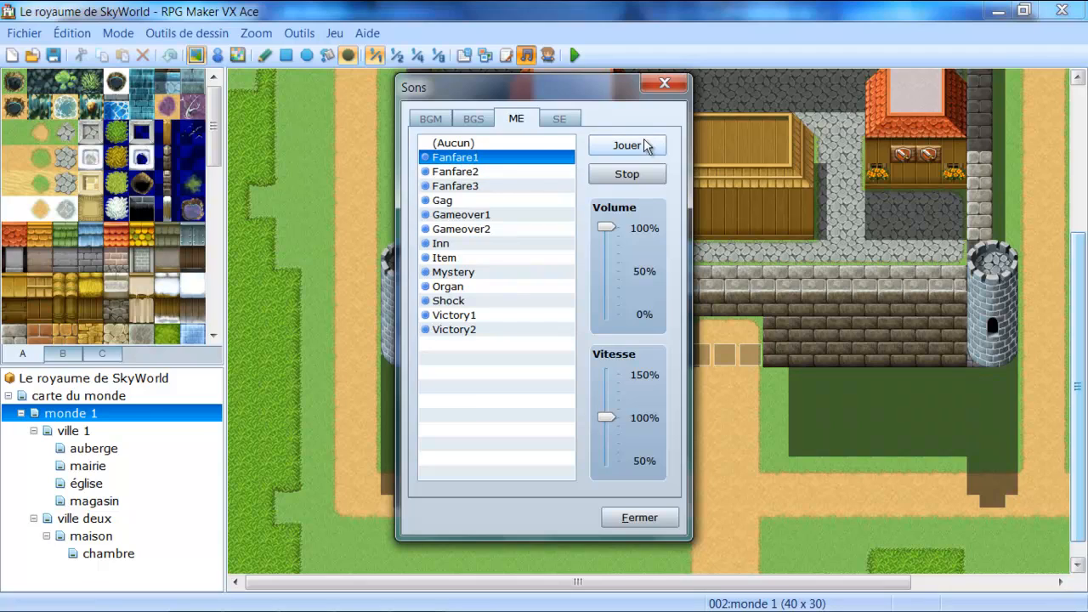
pyautogui.click(641, 143)
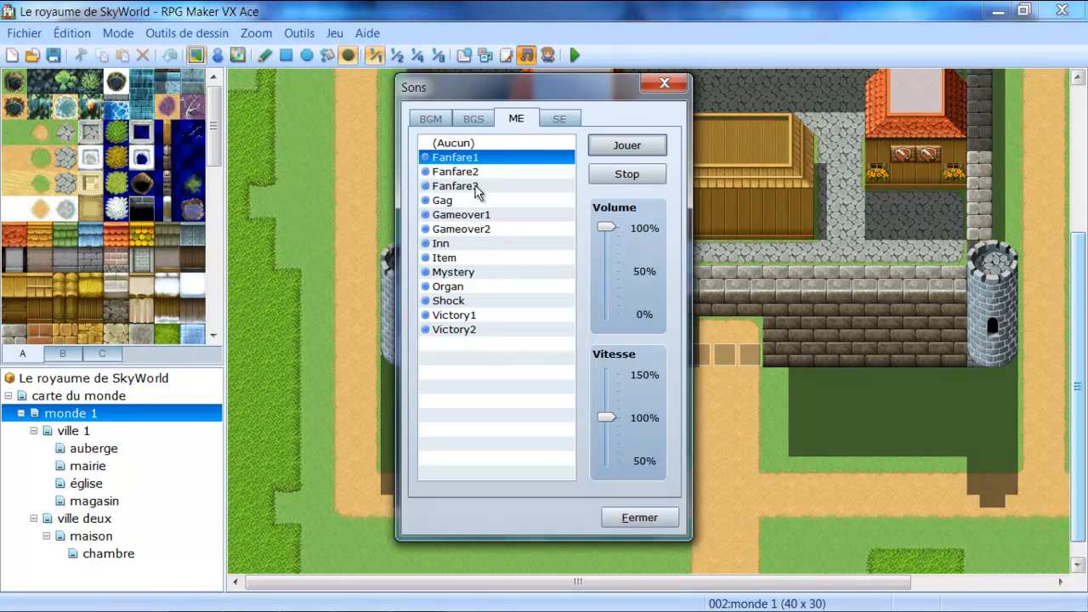
# - Select the Gameover1 musical effect and play it
pyautogui.click(474, 187)
pyautogui.click(495, 214)
pyautogui.click(638, 148)
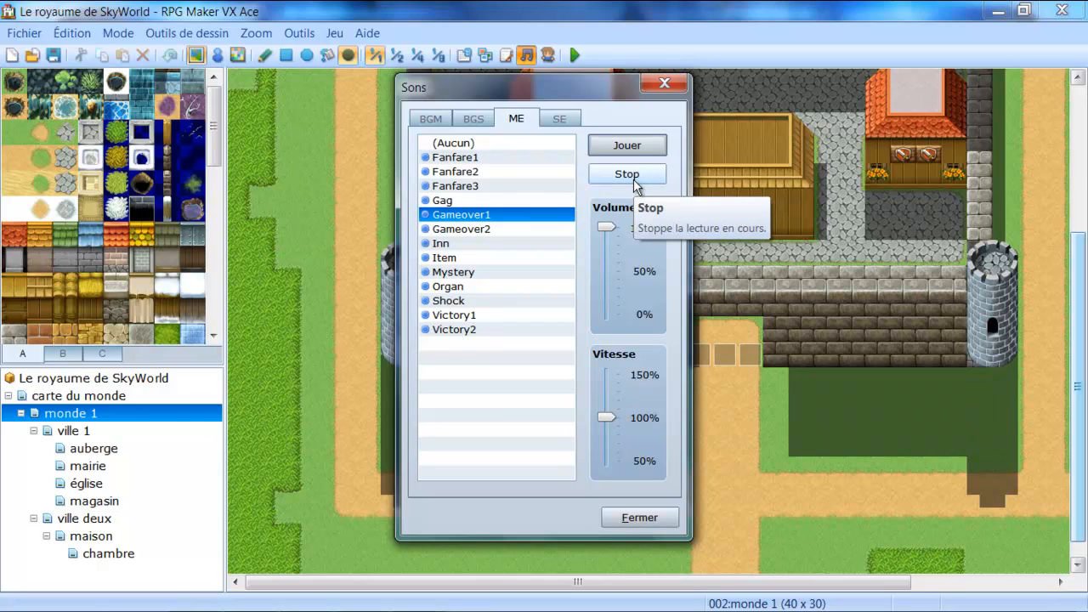
# - Stop Gameover1, then select the Inn musical effect, play it and stop its playback
pyautogui.click(634, 180)
pyautogui.click(449, 259)
pyautogui.click(451, 230)
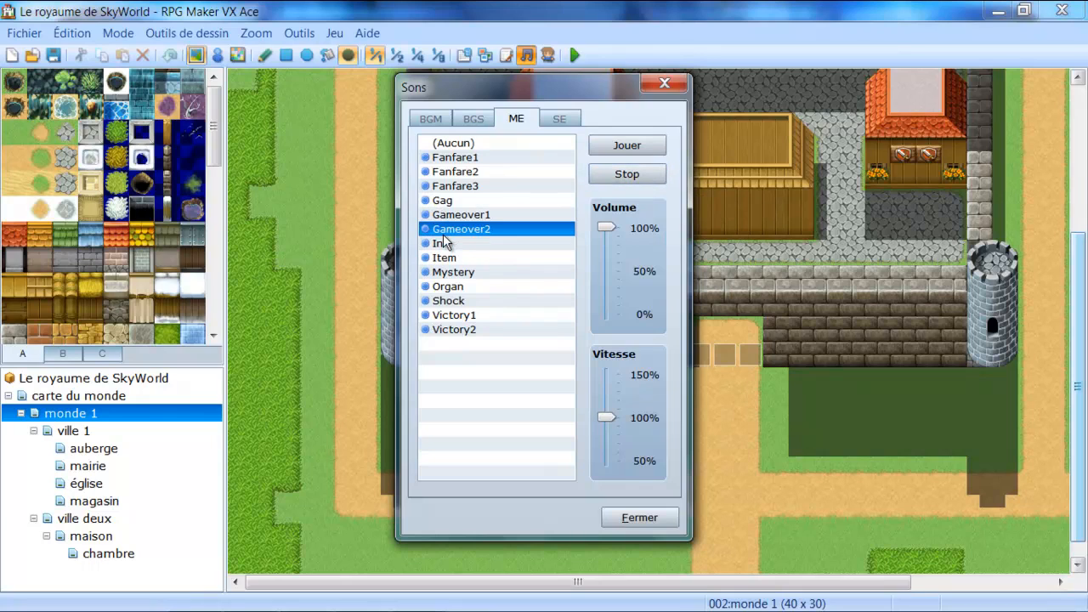
pyautogui.click(451, 245)
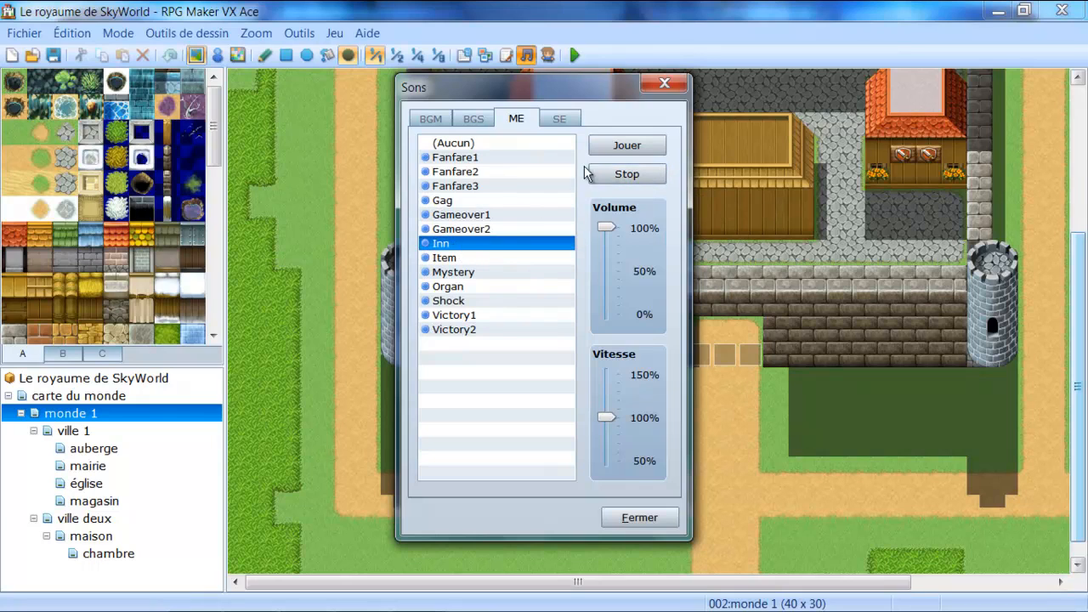
pyautogui.click(634, 148)
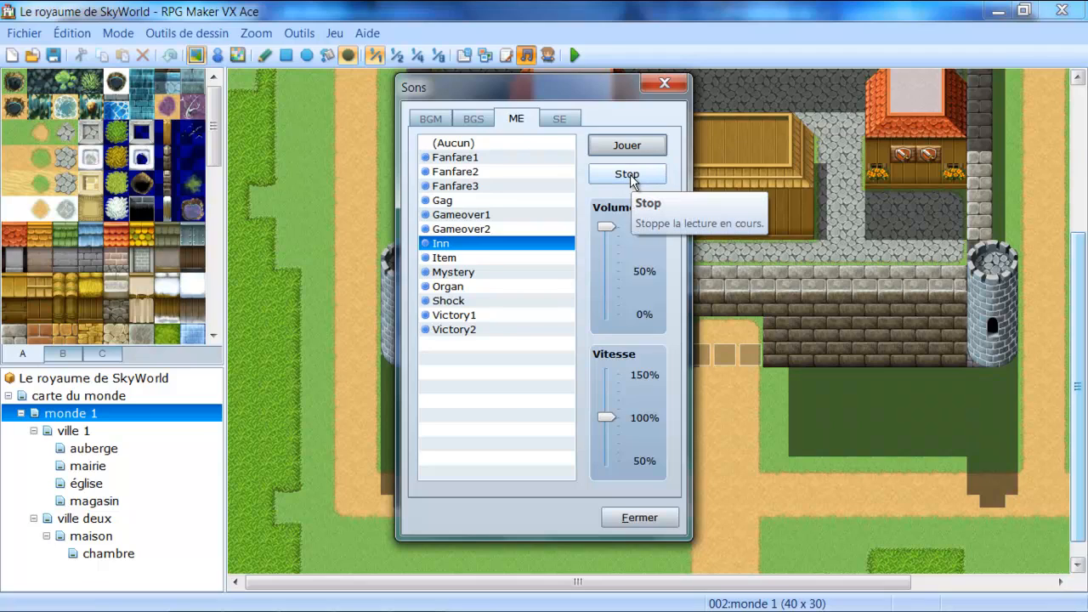
pyautogui.click(629, 176)
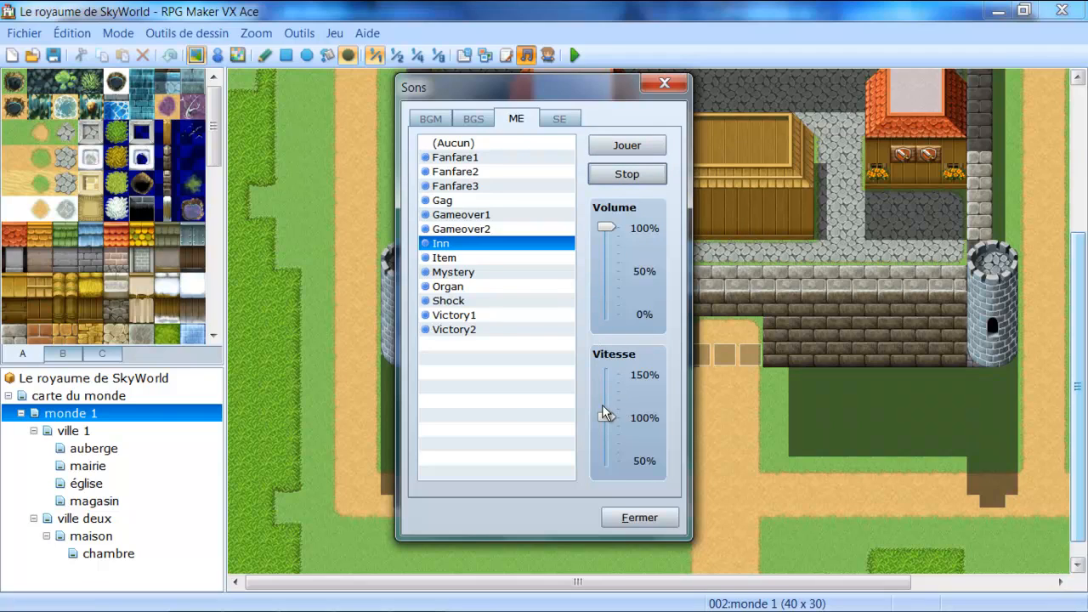
# - Try the musical effects' Vitesse range up and down, return it to 100%, and select Fanfare1
pyautogui.moveTo(609, 416); pyautogui.dragTo(615, 328)
pyautogui.moveTo(607, 460); pyautogui.dragTo(629, 414)
pyautogui.click(456, 158)
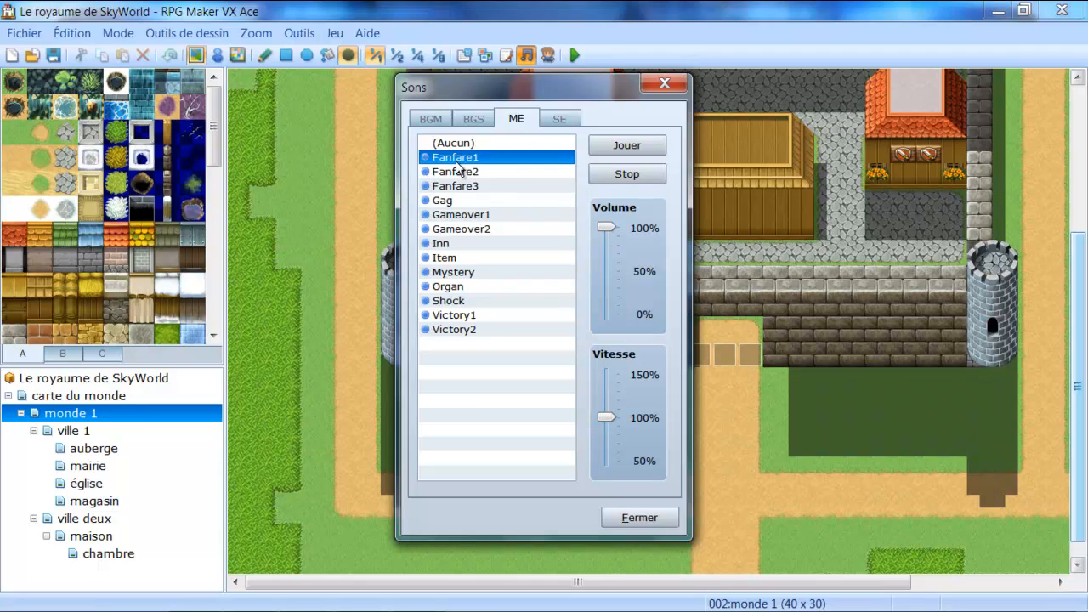
# - Return to the BGM tracks, select Airship, play it and stop its playback
pyautogui.click(436, 125)
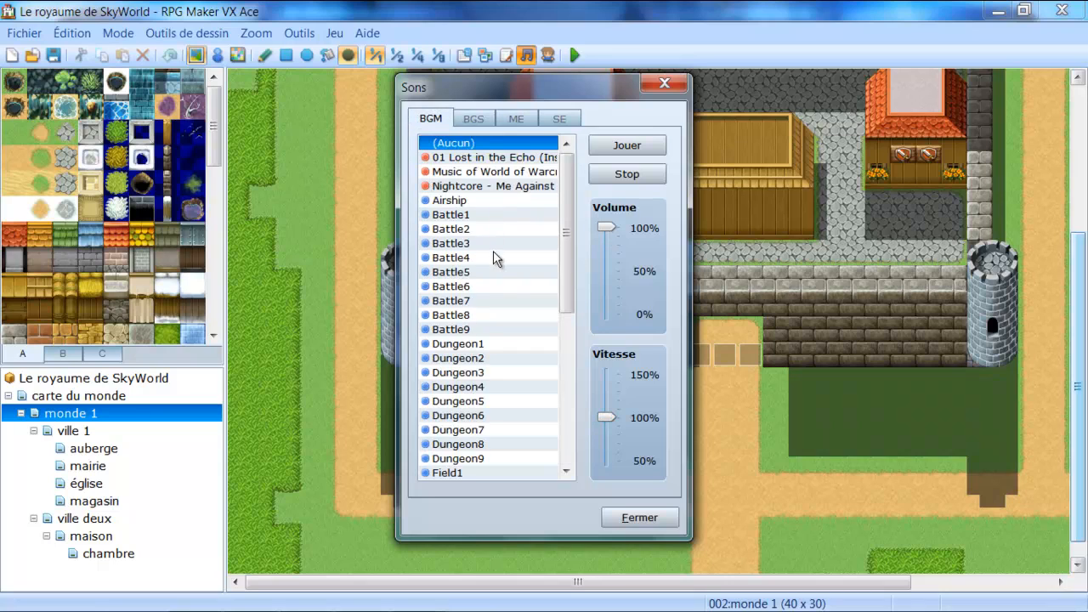
pyautogui.click(462, 215)
pyautogui.click(462, 202)
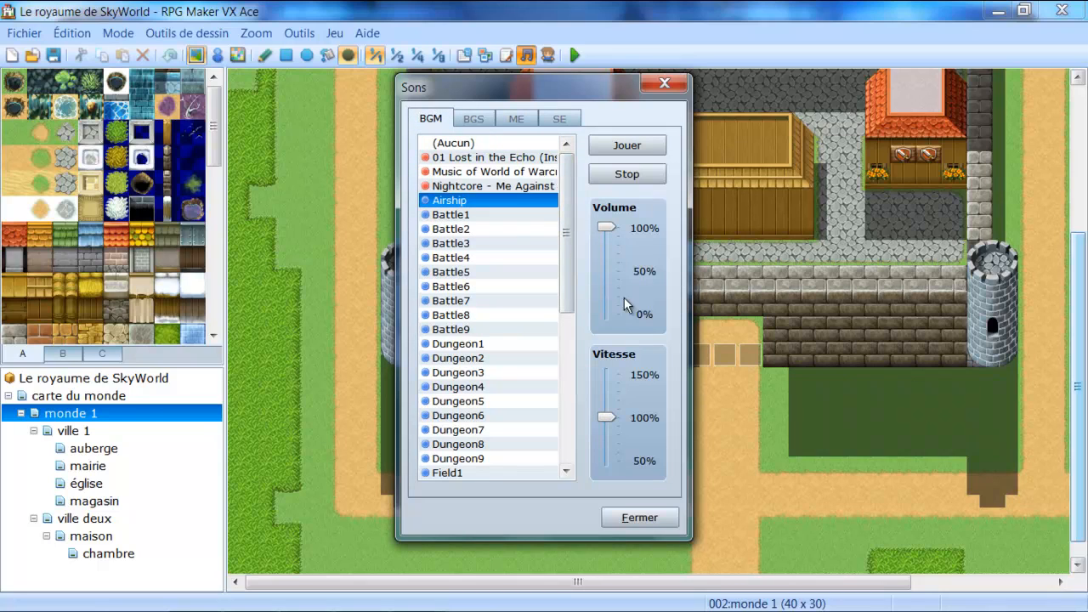
pyautogui.click(626, 144)
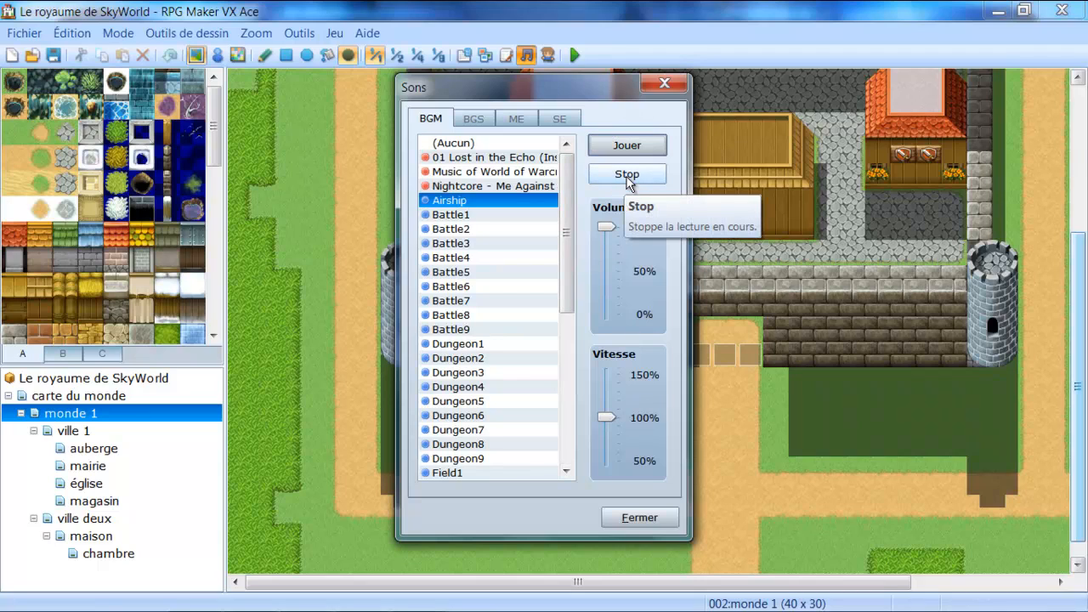
pyautogui.click(616, 178)
# - Raise the Airship track's Vitesse to 150% and preview it briefly
pyautogui.moveTo(605, 414); pyautogui.dragTo(604, 374)
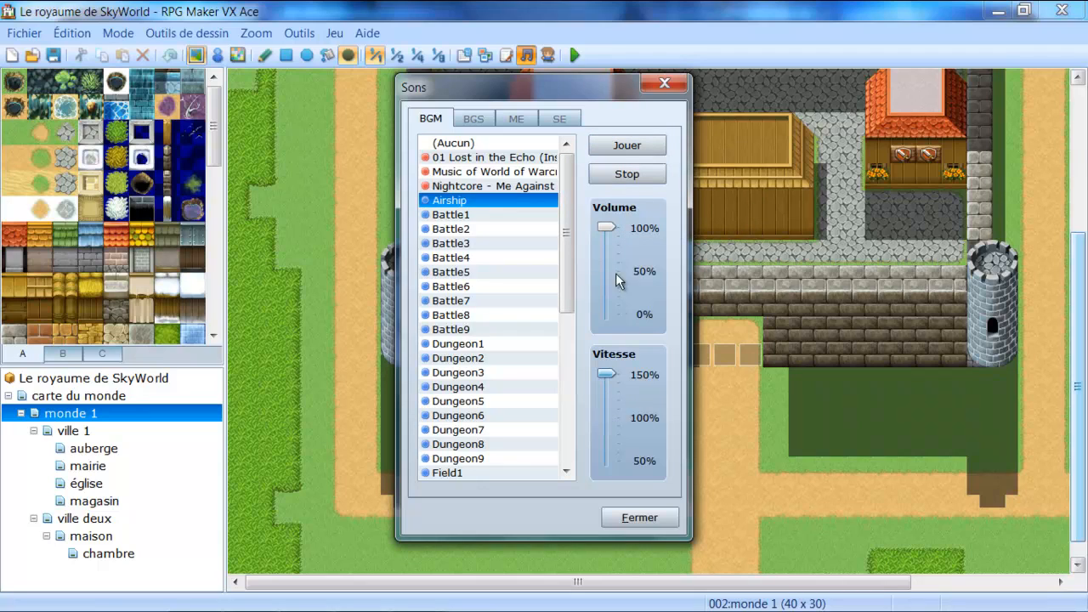
pyautogui.click(627, 144)
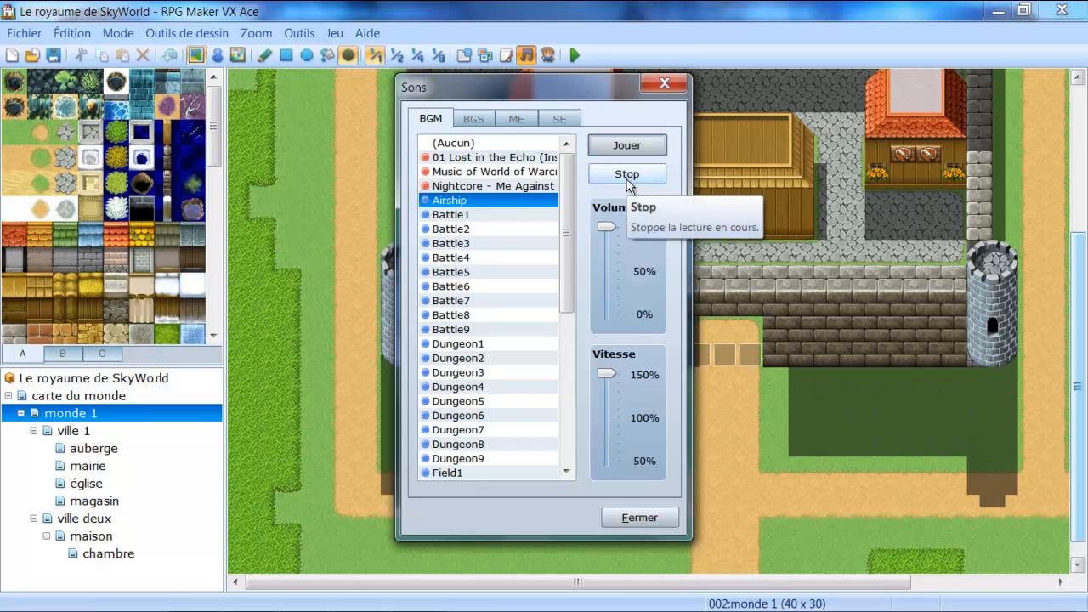
pyautogui.click(627, 176)
# - Lower the Airship track's Vitesse to 50% and preview it, stopping its playback
pyautogui.moveTo(606, 374); pyautogui.dragTo(625, 448)
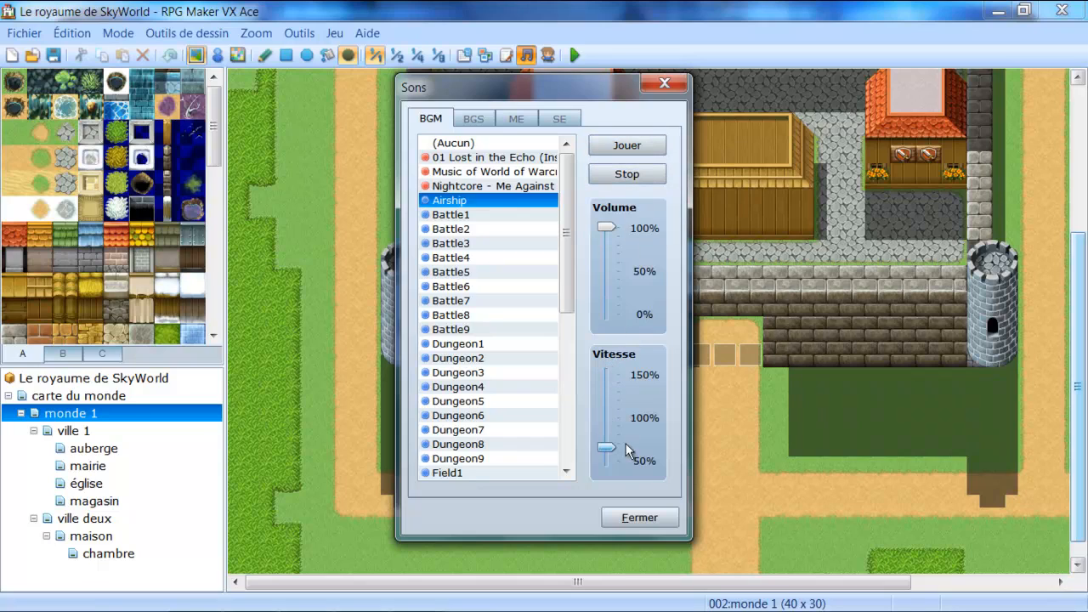
pyautogui.click(629, 145)
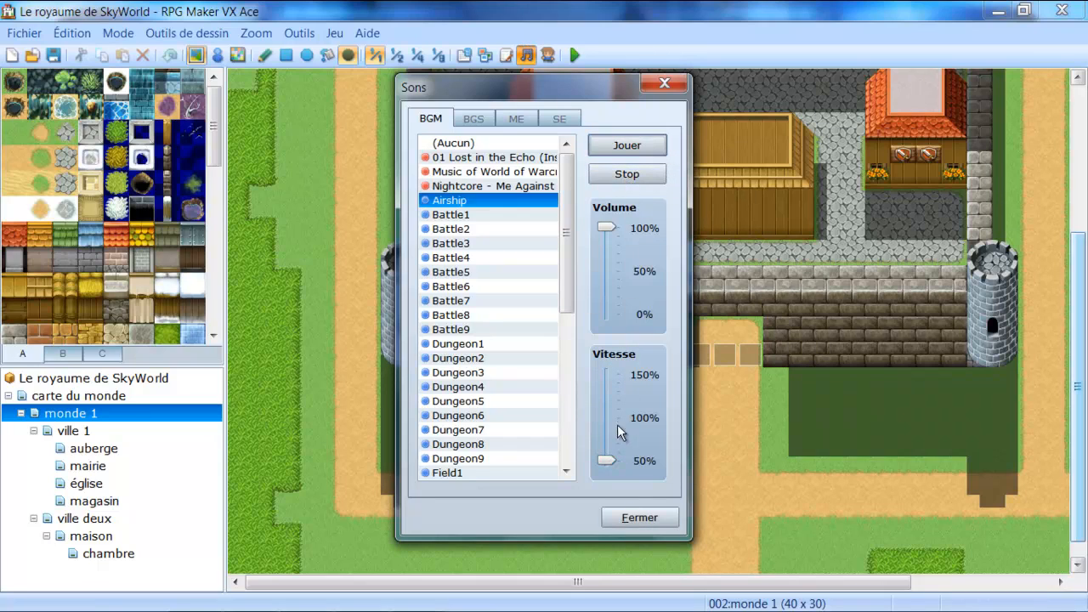
pyautogui.click(634, 176)
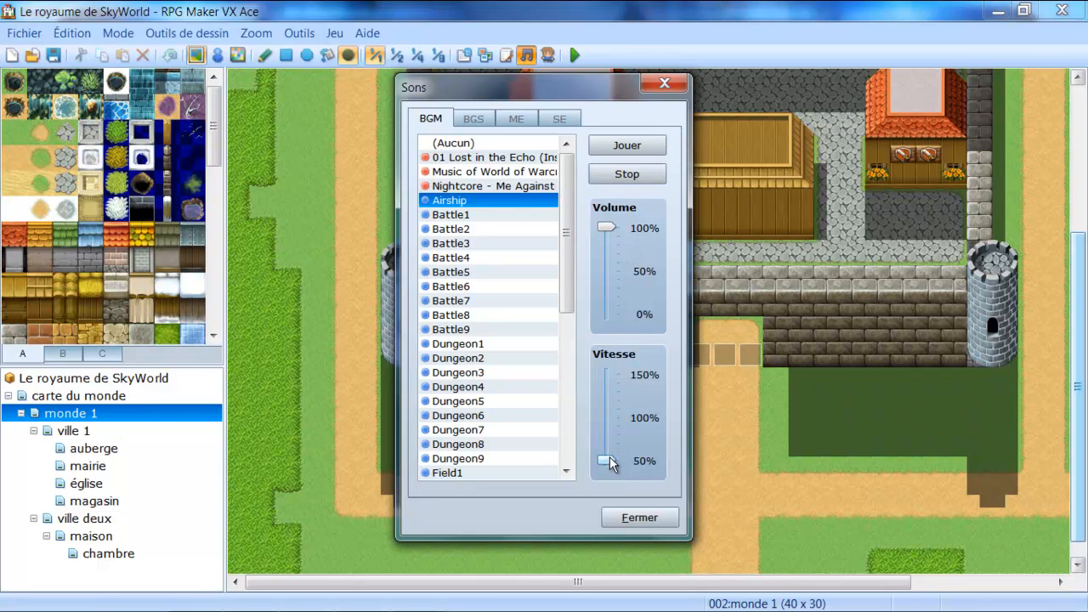
# - Look through the SE sound effects and play Attack3
pyautogui.click(557, 118)
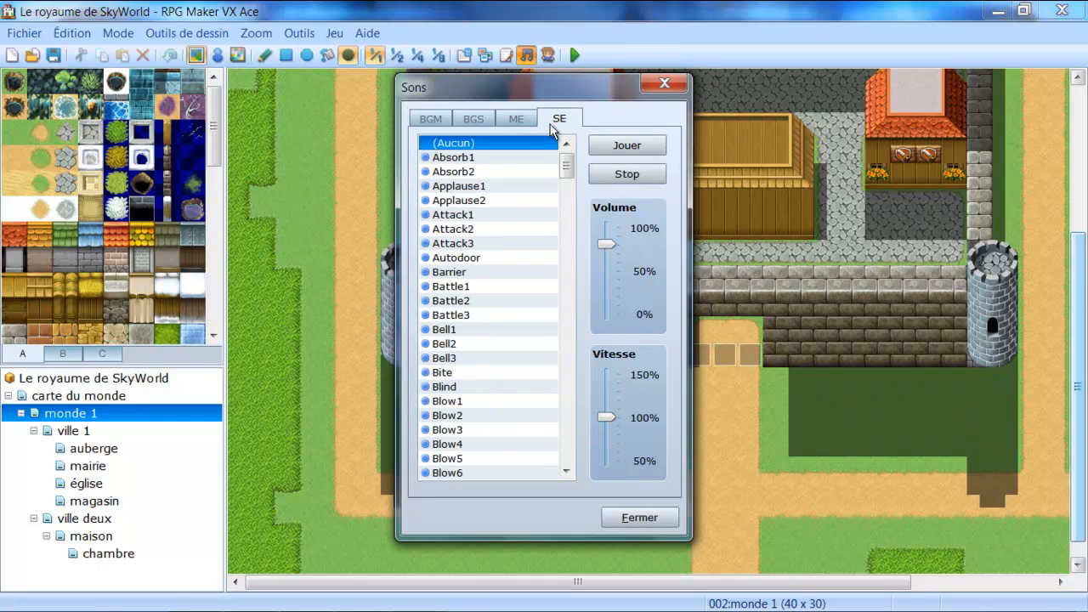
pyautogui.click(510, 172)
pyautogui.moveTo(571, 177)
pyautogui.mouseDown()
pyautogui.moveTo(593, 468)
pyautogui.moveTo(569, 163)
pyautogui.mouseUp()
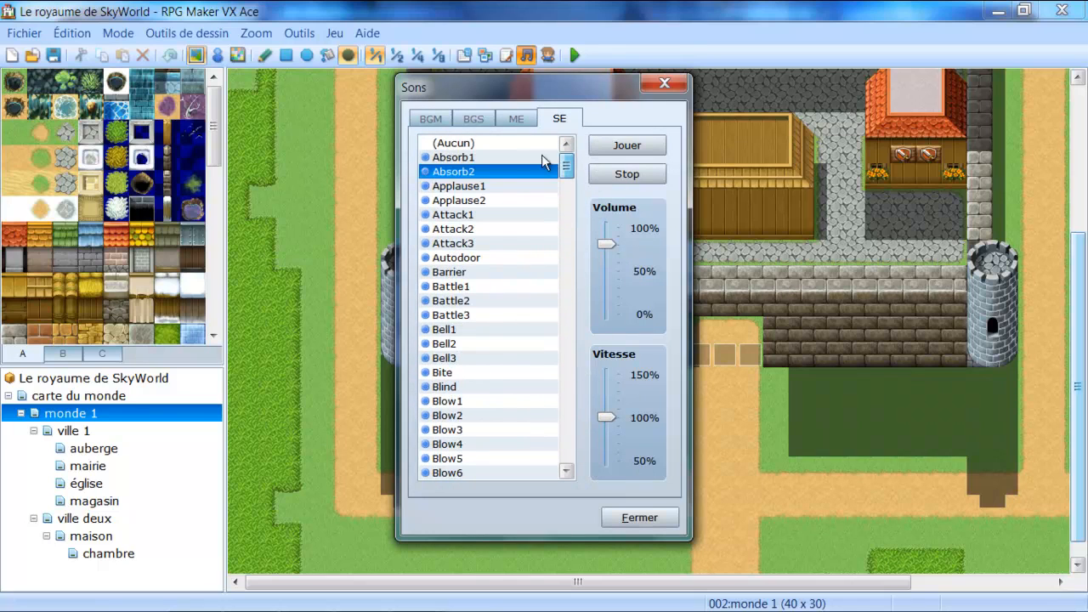
pyautogui.click(472, 157)
pyautogui.click(495, 272)
pyautogui.click(484, 257)
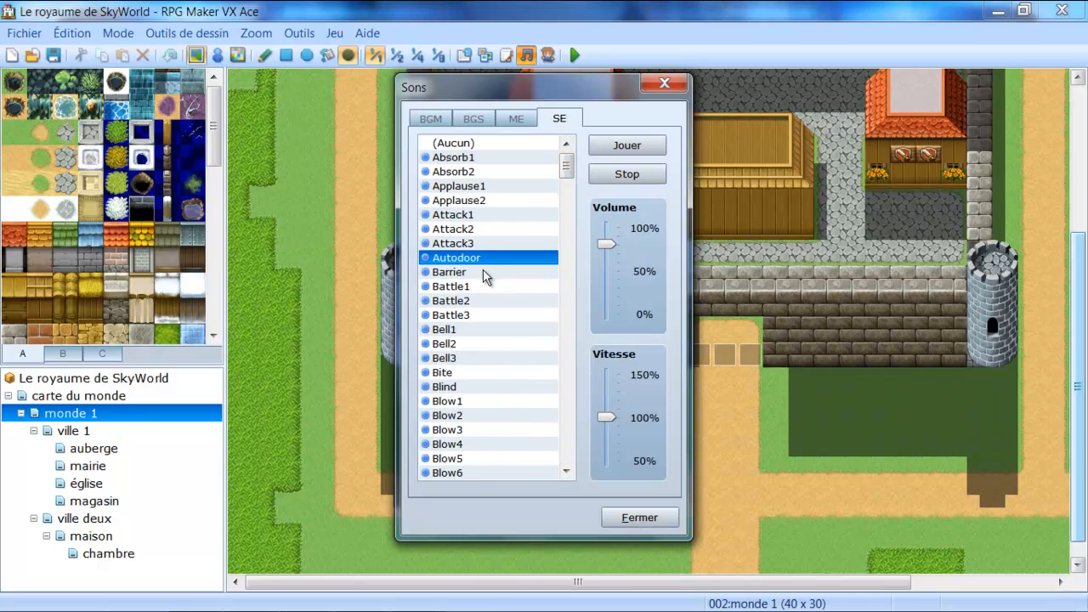
pyautogui.click(483, 244)
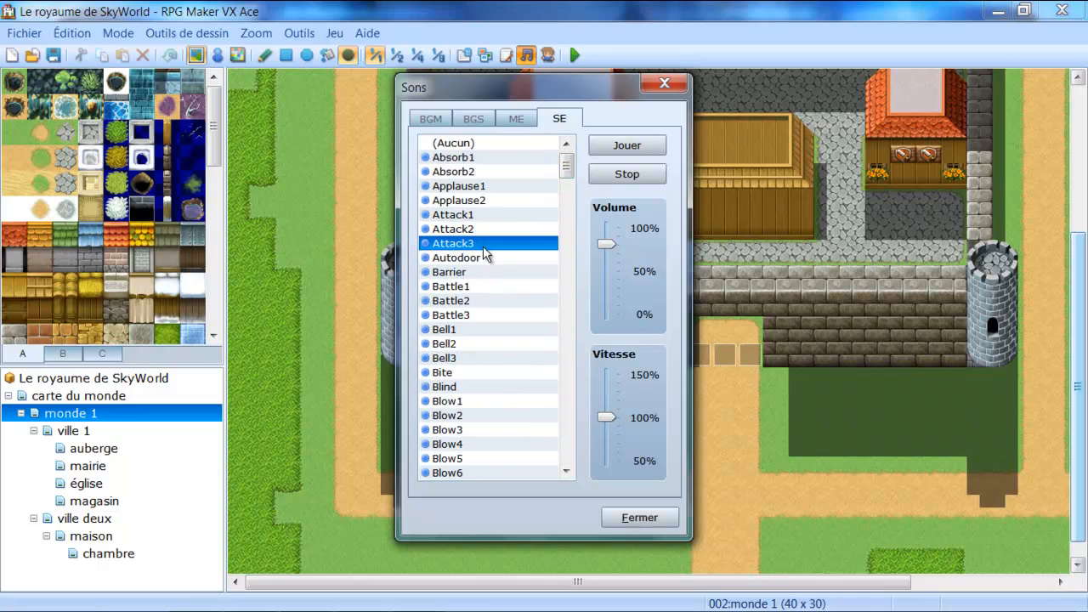
pyautogui.click(633, 145)
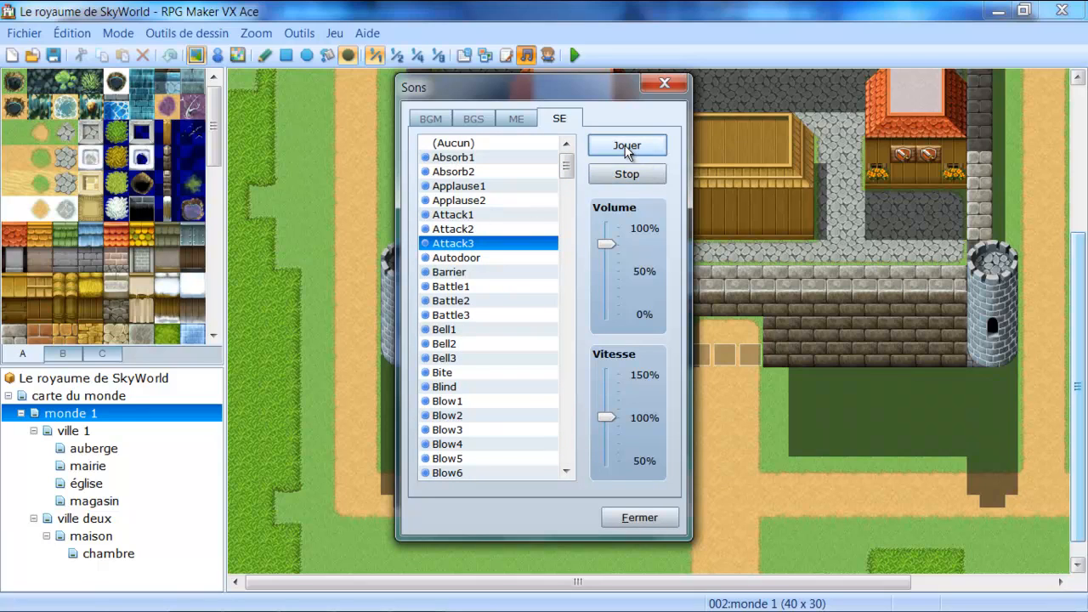
# - Play the Absorb1 sound effect and close the Sons window
pyautogui.click(473, 187)
pyautogui.click(461, 161)
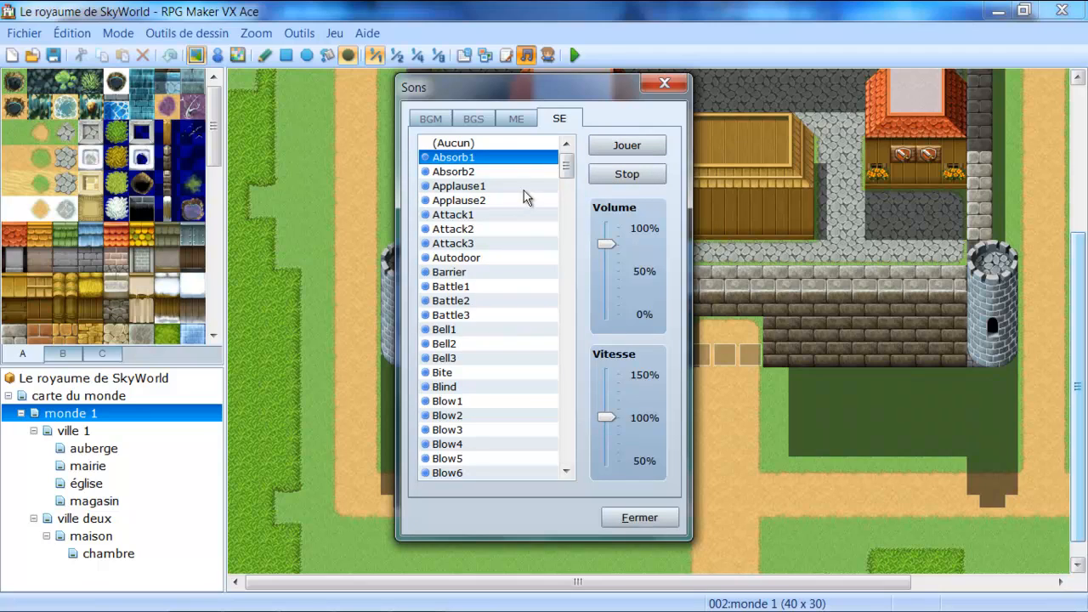
pyautogui.click(619, 149)
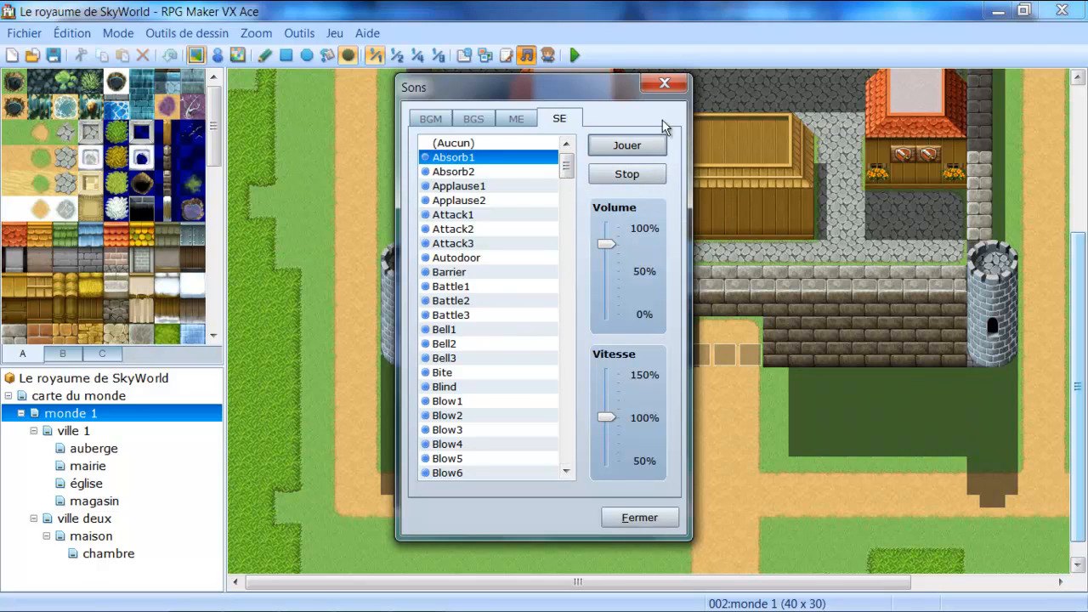
pyautogui.click(664, 83)
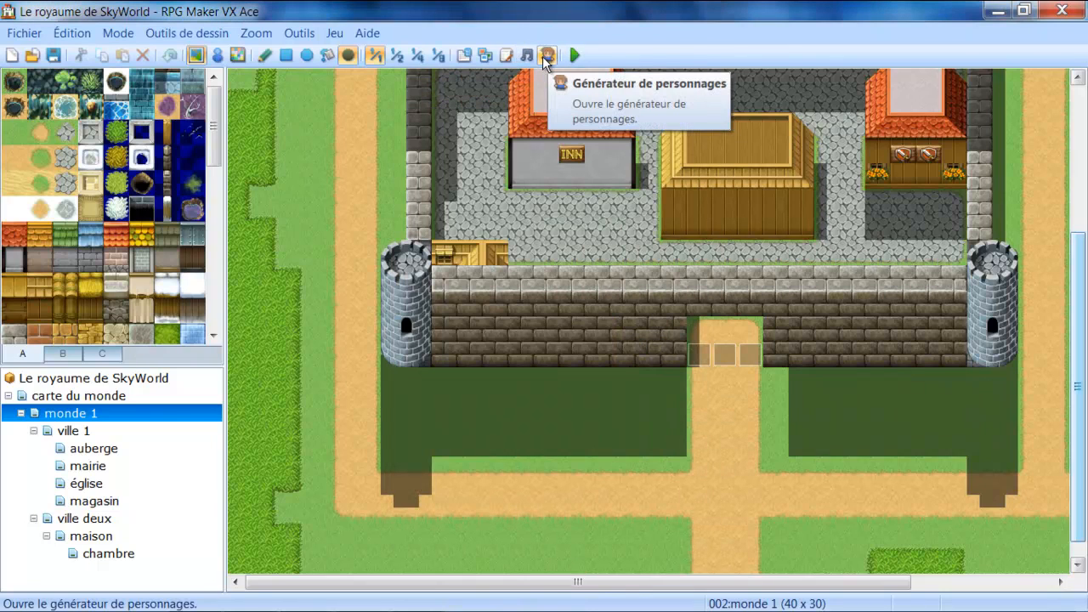
# - Open the character generator, glance at the Femme version, and return to the Homme version
pyautogui.click(549, 56)
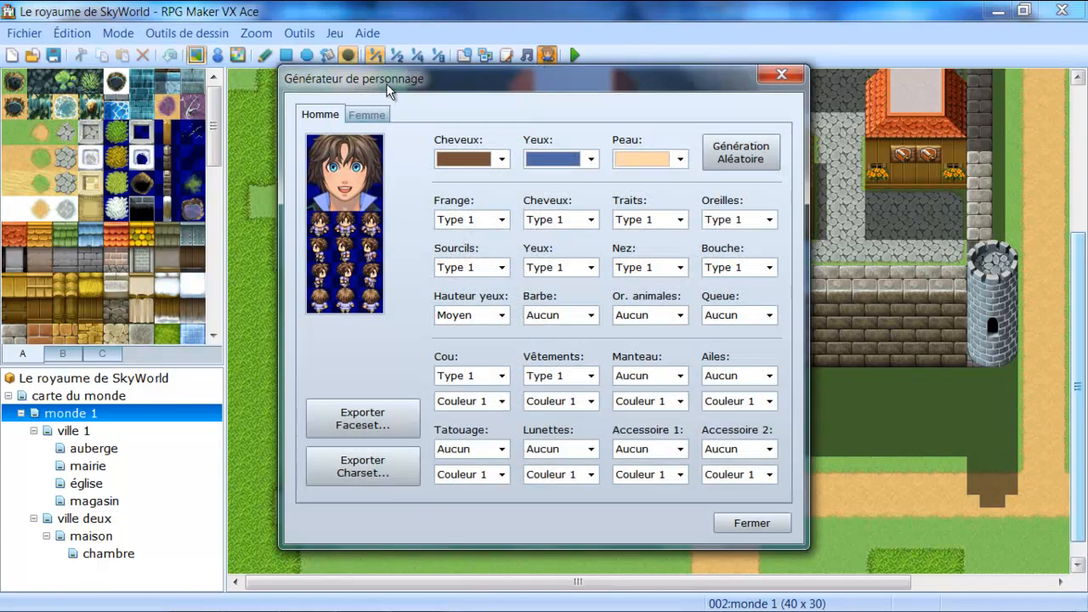
pyautogui.moveTo(386, 89); pyautogui.dragTo(469, 113)
pyautogui.click(451, 139)
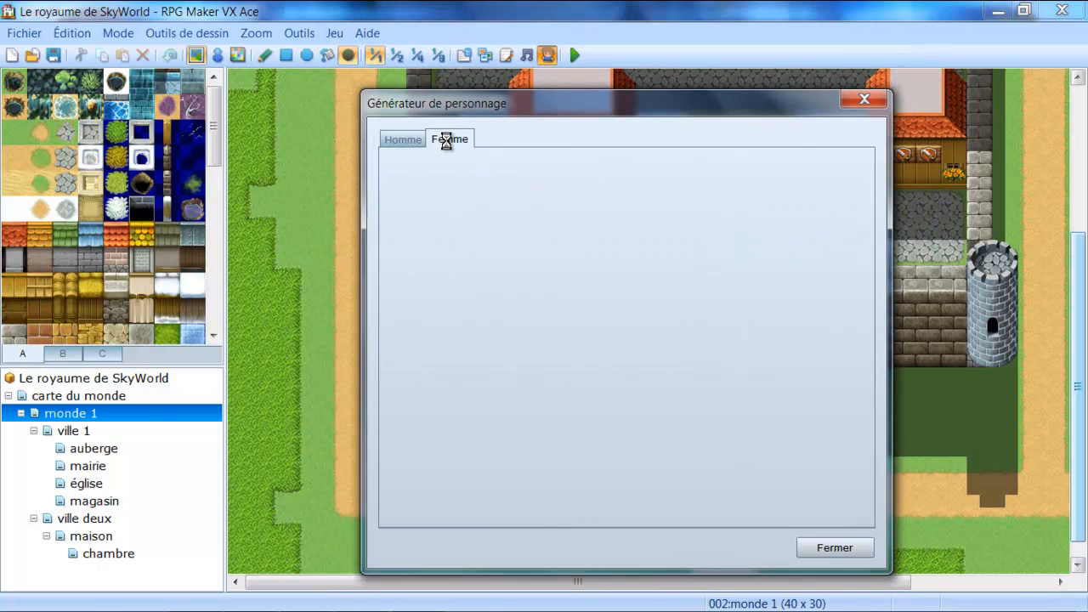
pyautogui.click(405, 141)
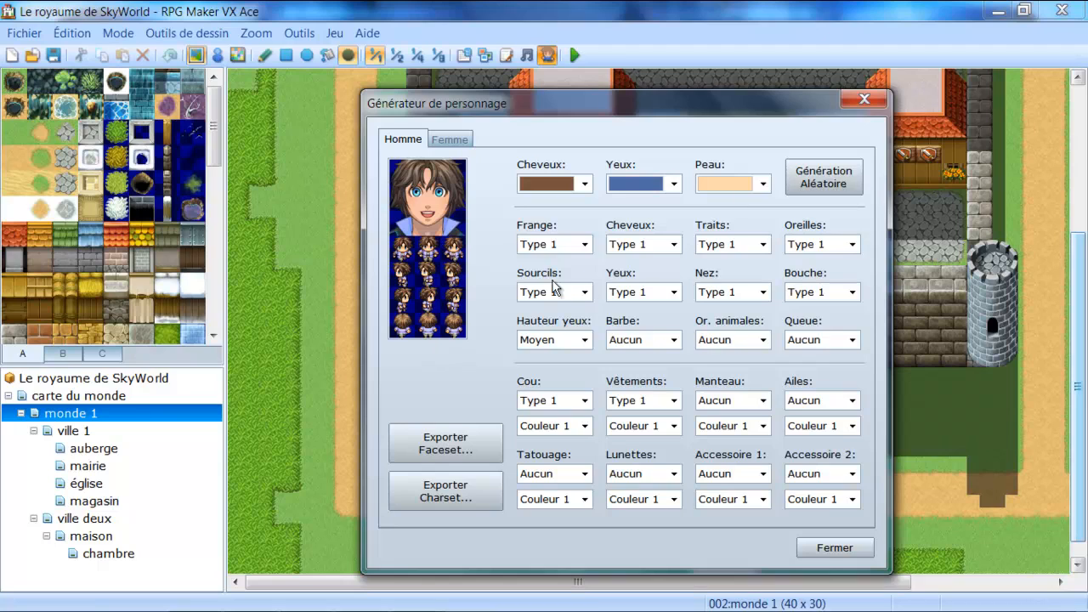
# - Set the male character's Frange to Type 8 and Nez to Type 4
pyautogui.click(585, 245)
pyautogui.click(551, 397)
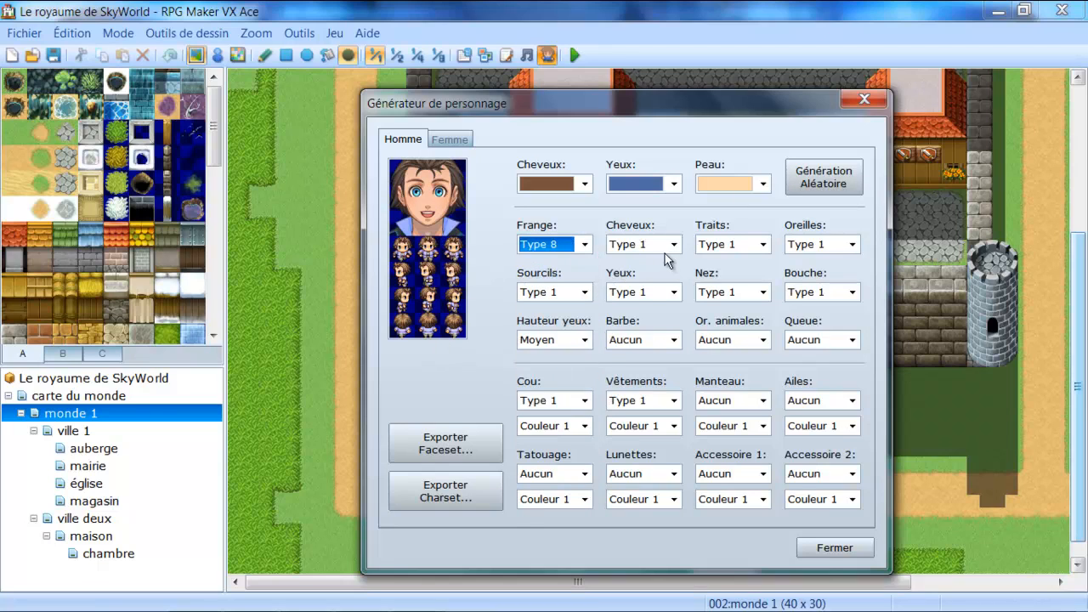
pyautogui.click(706, 299)
pyautogui.click(719, 347)
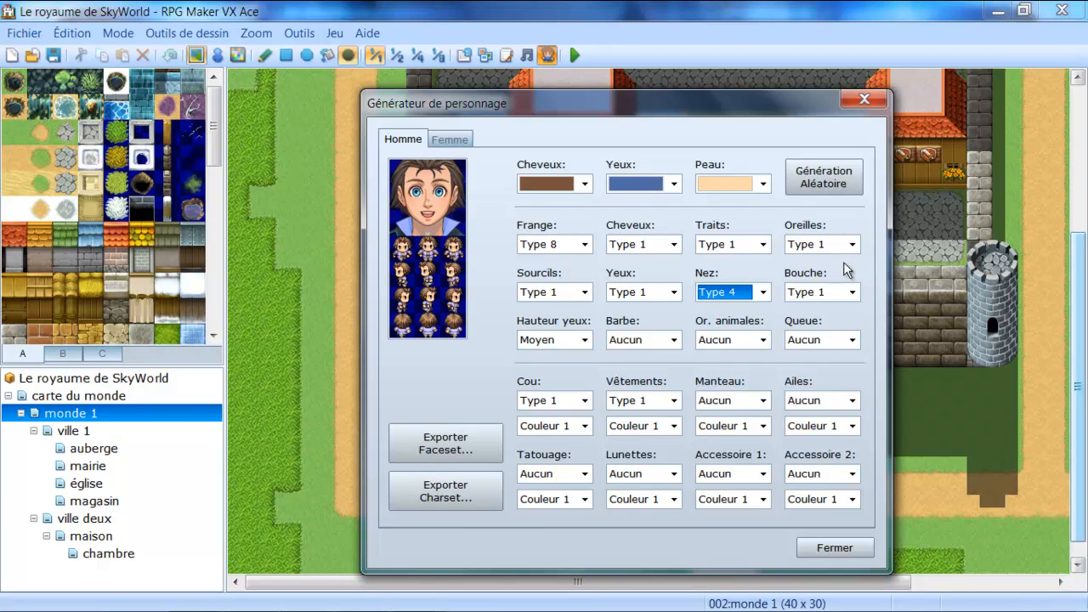
# - Give the male character Type 3 Ailes and Type 13 Vêtements
pyautogui.click(852, 401)
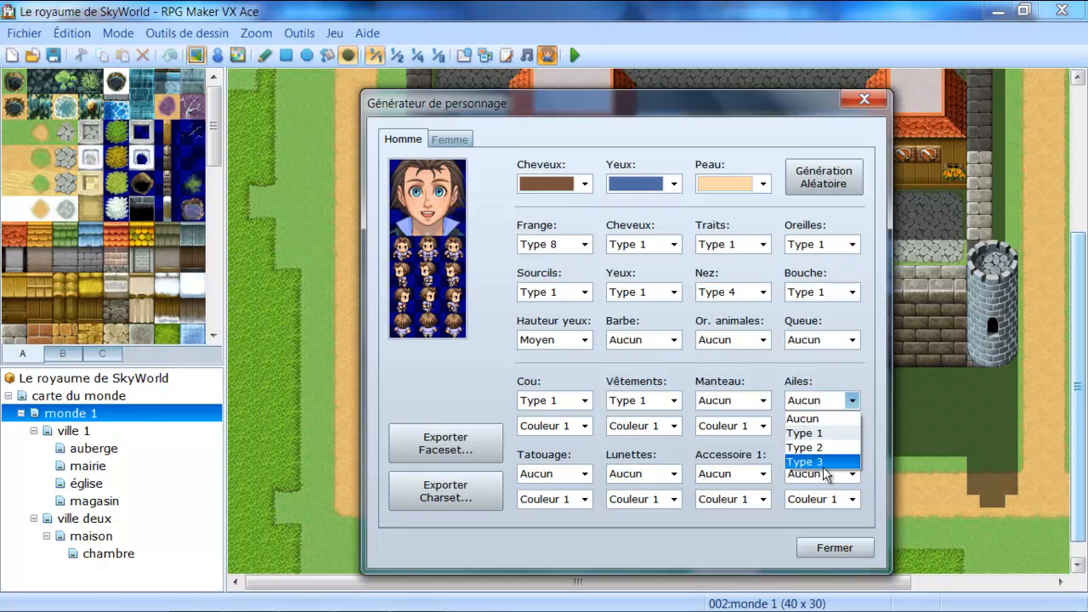
pyautogui.click(823, 462)
pyautogui.click(625, 400)
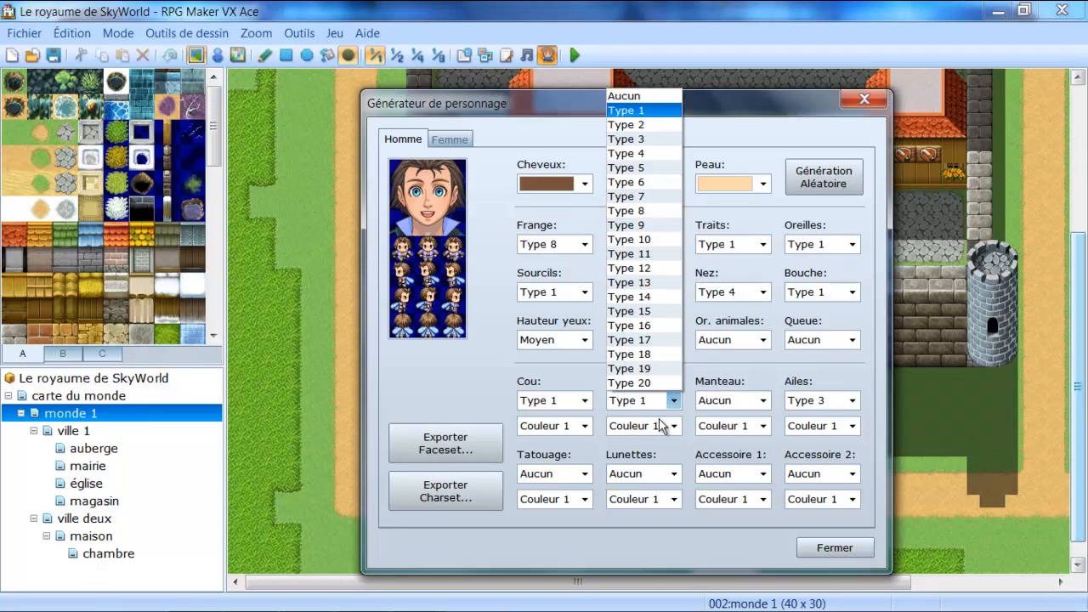
pyautogui.click(630, 286)
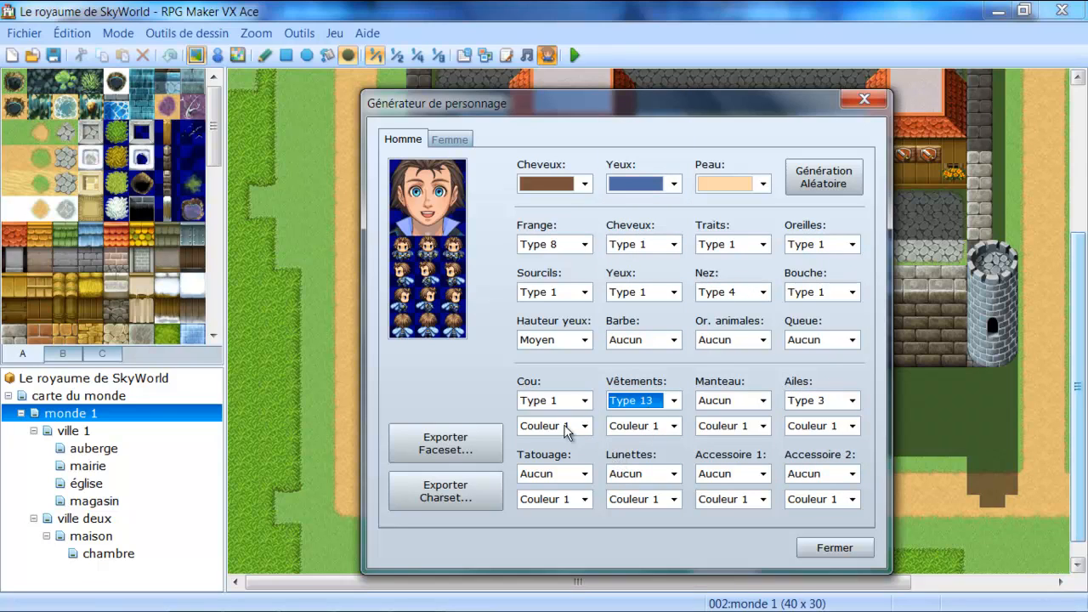
# - Set the male character's Cou to Type 9 with Couleur 4
pyautogui.click(590, 427)
pyautogui.click(576, 481)
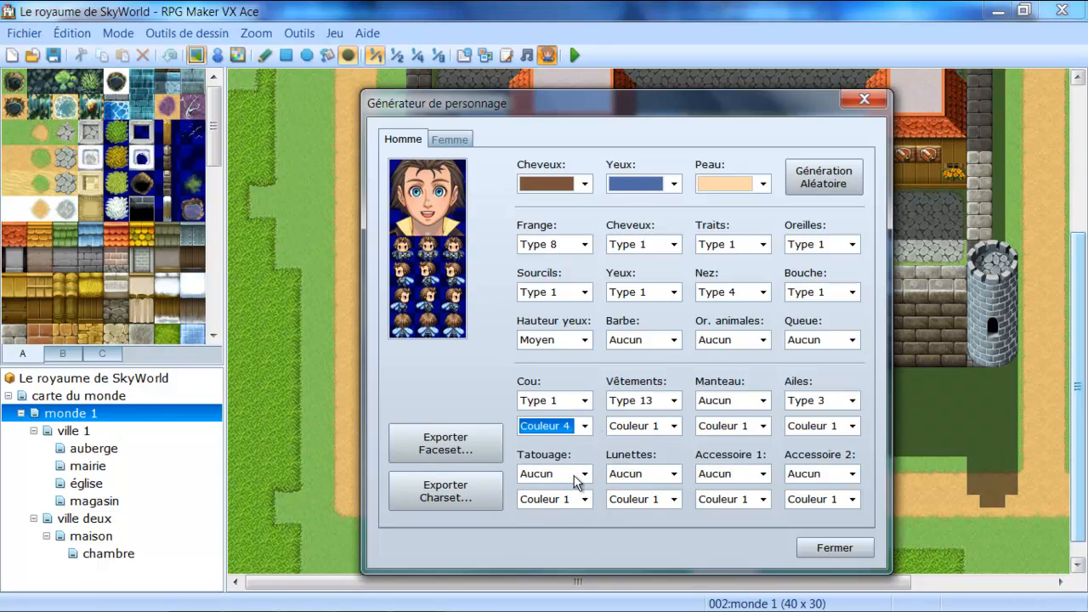
pyautogui.click(578, 400)
pyautogui.click(578, 284)
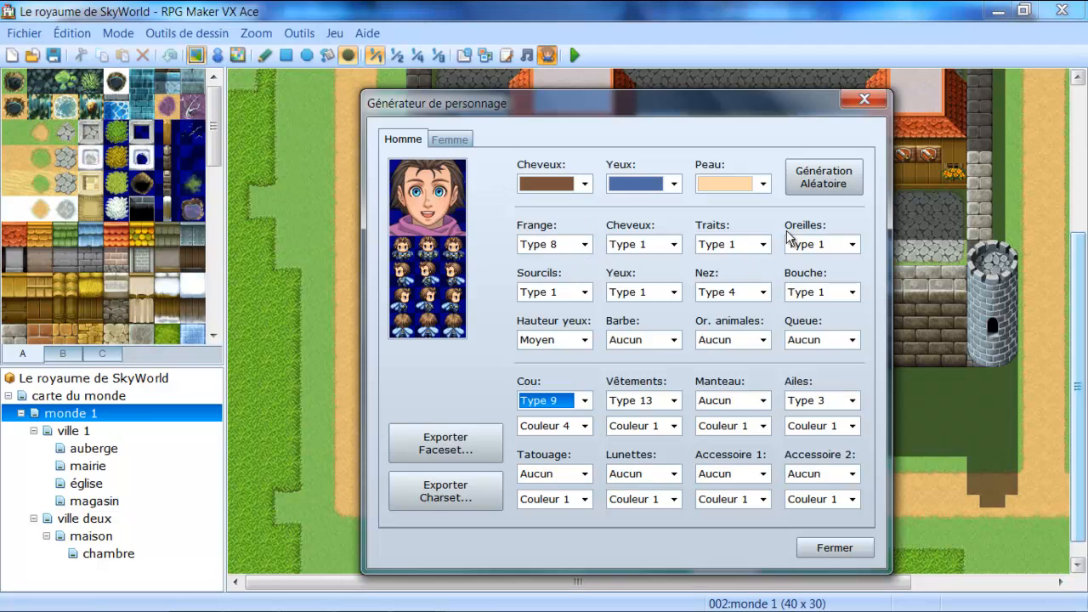
# - Set the male character's facial options to Traits Type 8, Bouche Type 5 and Or. animales Type 3
pyautogui.click(763, 244)
pyautogui.click(727, 364)
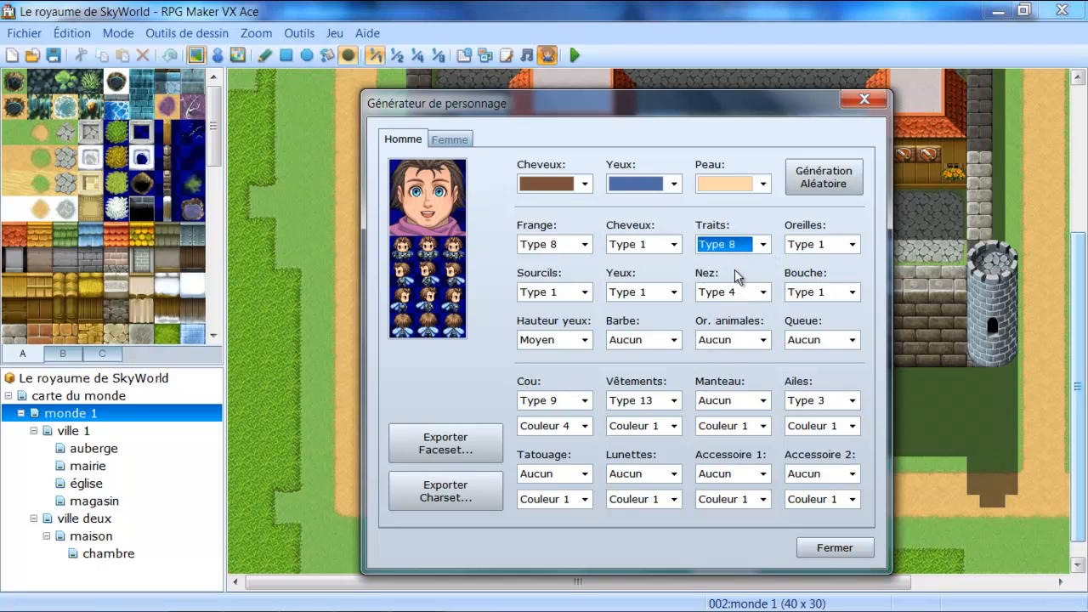
pyautogui.click(841, 294)
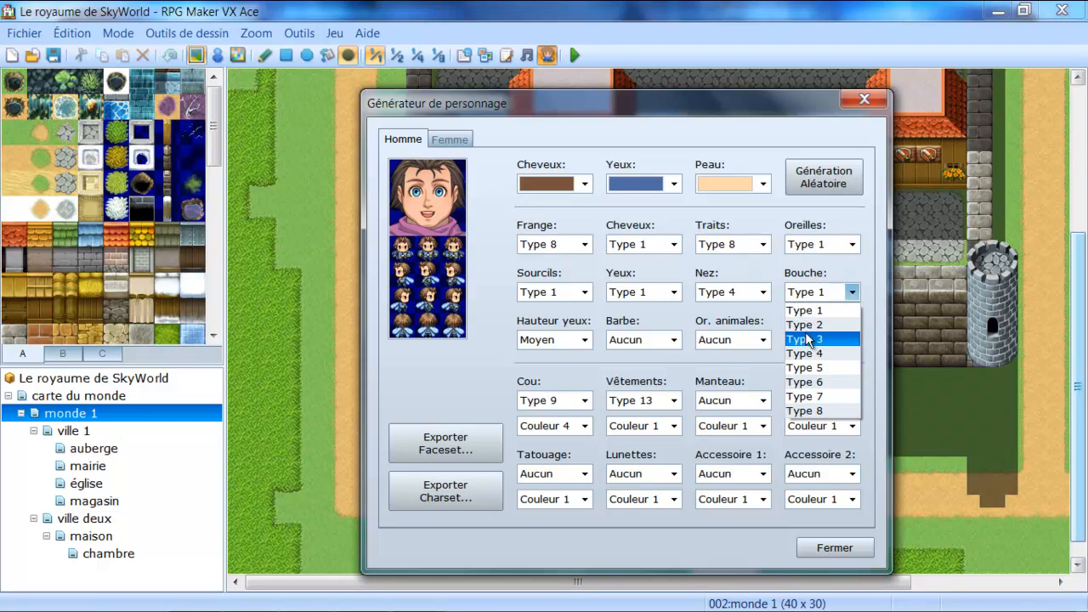
pyautogui.click(821, 376)
pyautogui.click(763, 340)
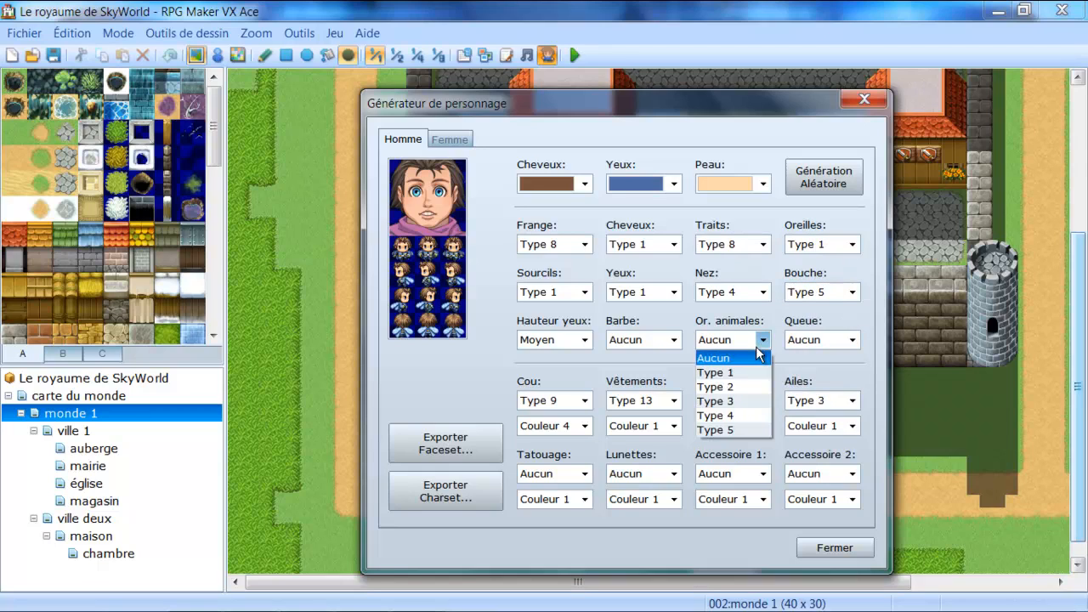
pyautogui.click(756, 403)
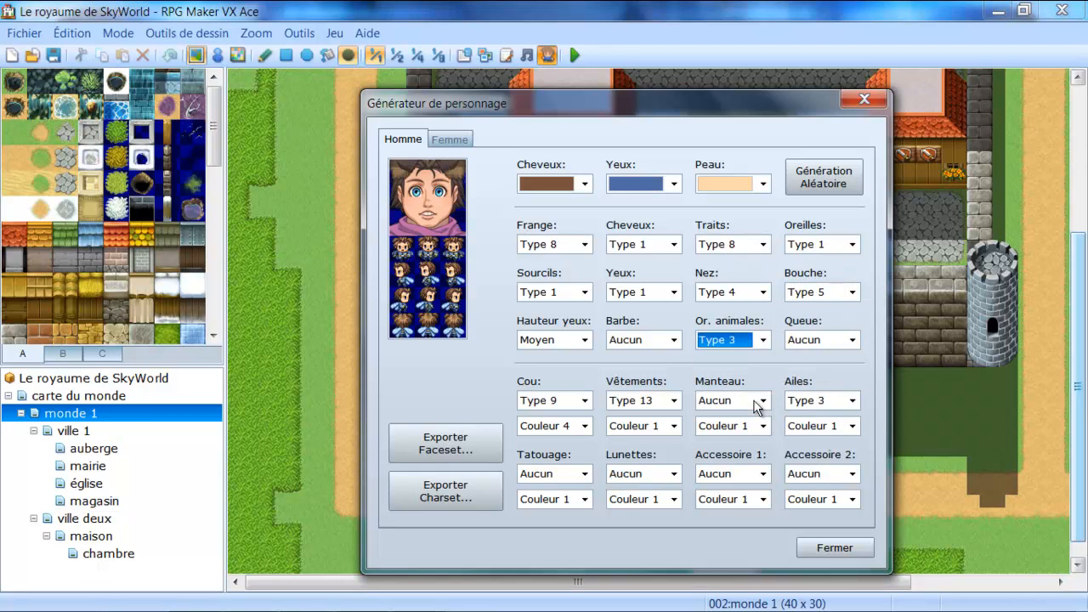
# - Set the male character's Or. animales to Aucun
pyautogui.click(742, 340)
pyautogui.click(711, 358)
# - Try Queue Type 4 and Type 1 on the male character, and reset Queue to Aucun
pyautogui.click(851, 340)
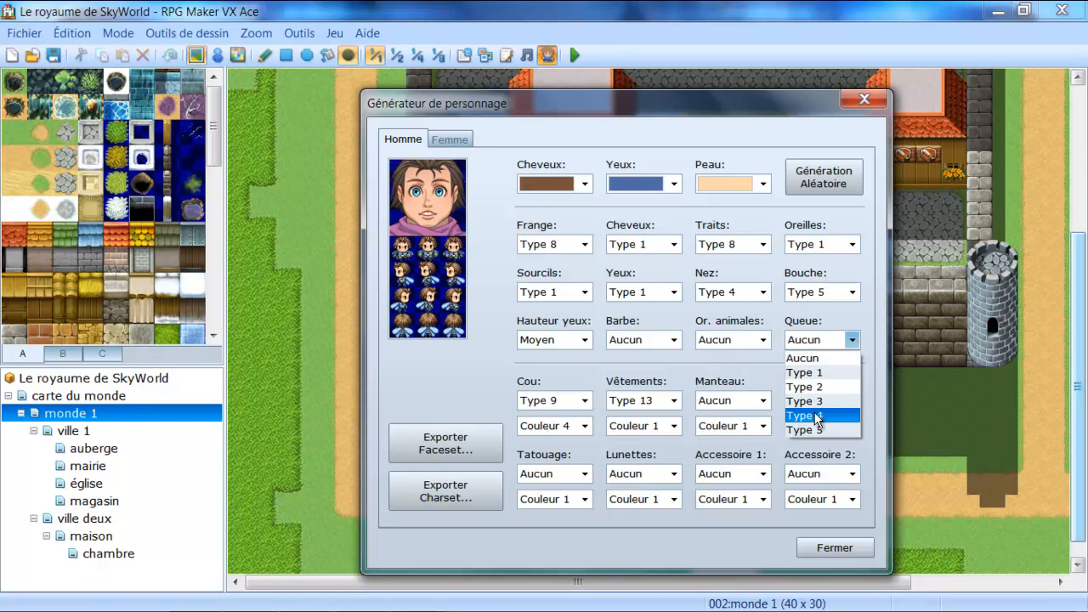
pyautogui.click(815, 415)
pyautogui.click(851, 340)
pyautogui.click(811, 371)
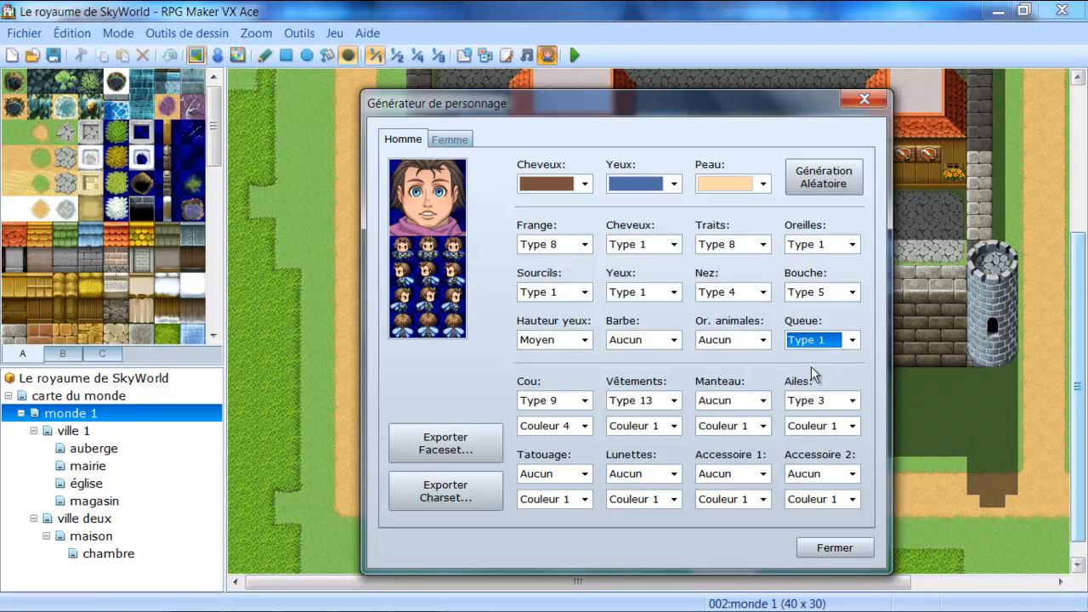
pyautogui.click(851, 340)
pyautogui.click(804, 358)
# - Try Barbe Type 3 on the male character and reset Barbe to Aucun
pyautogui.click(653, 340)
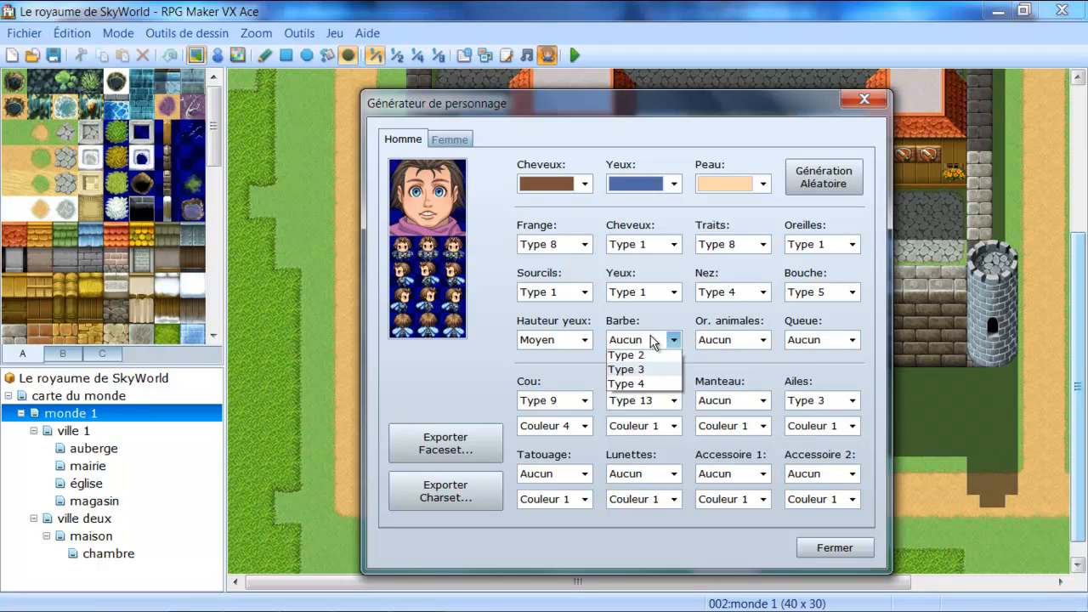
pyautogui.click(628, 401)
pyautogui.click(651, 345)
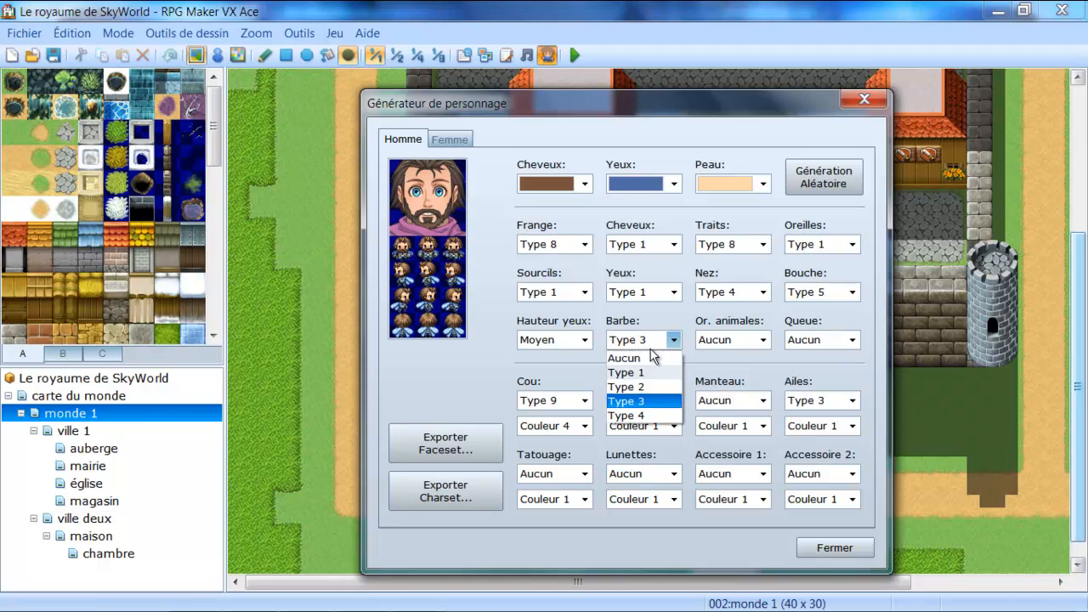
pyautogui.click(626, 358)
# - Try the male character's Hauteur yeux at Haut and Bas, and return it to Moyen
pyautogui.click(585, 340)
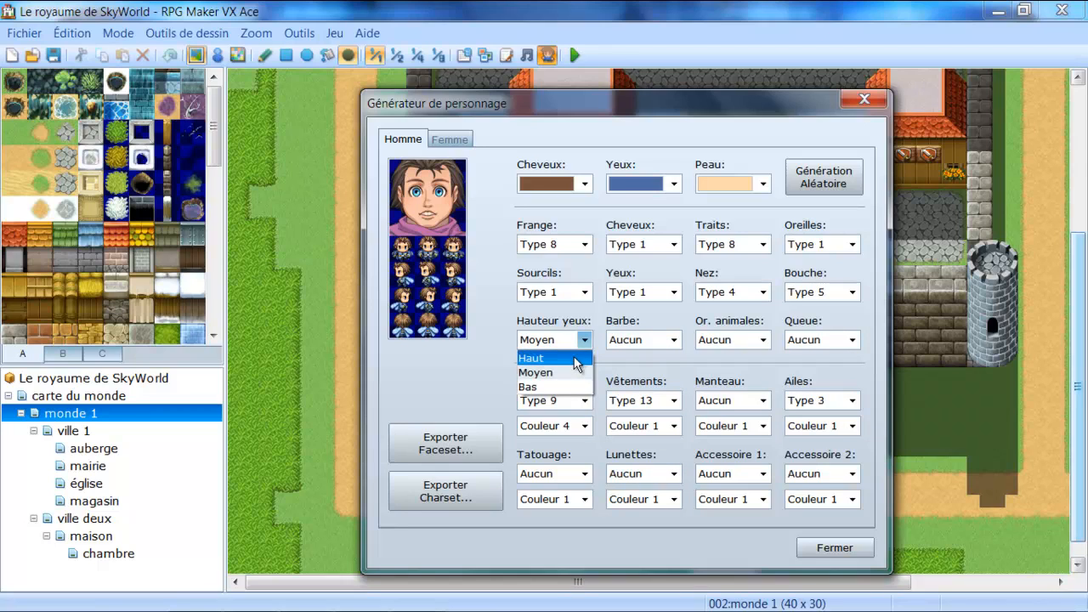
pyautogui.click(575, 359)
pyautogui.click(583, 340)
pyautogui.click(584, 388)
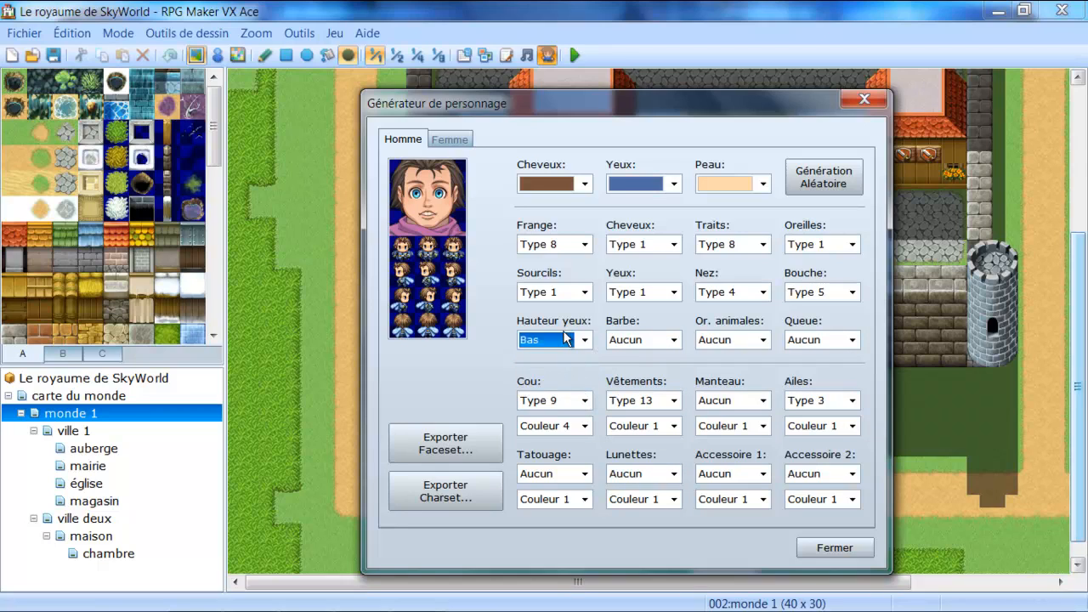
pyautogui.click(584, 340)
pyautogui.click(568, 373)
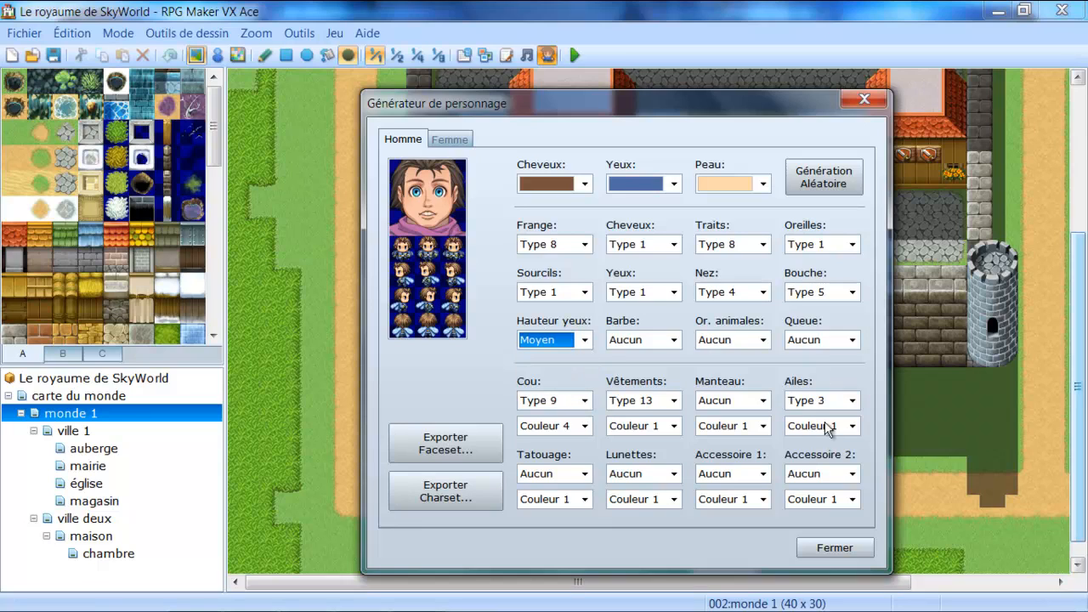
# - Set the male character's Accessoire 1 to Type 3 and Accessoire 2 to Type 7
pyautogui.click(762, 473)
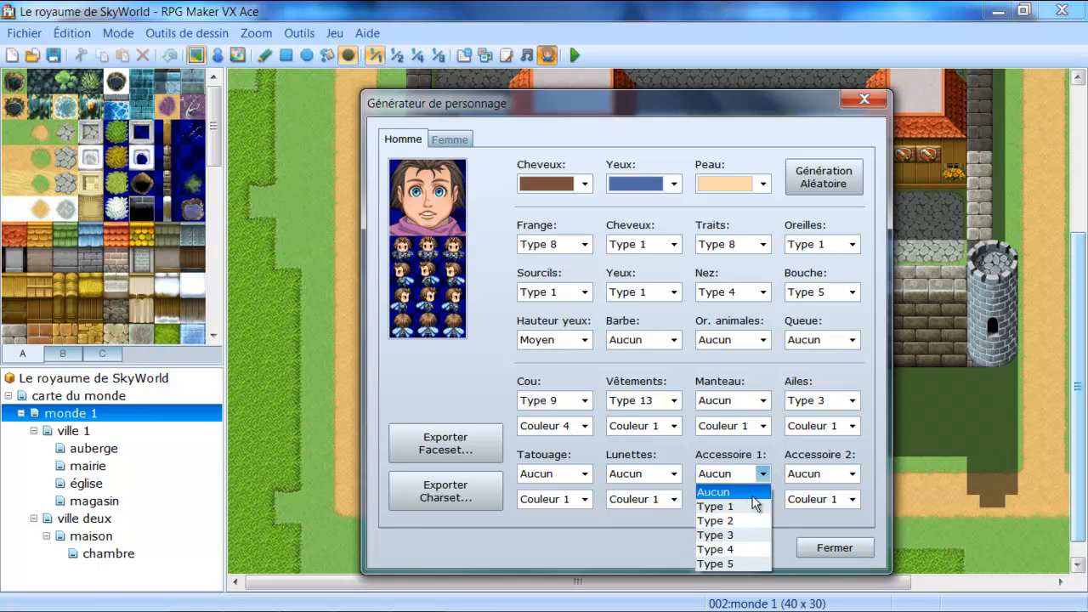
pyautogui.click(727, 535)
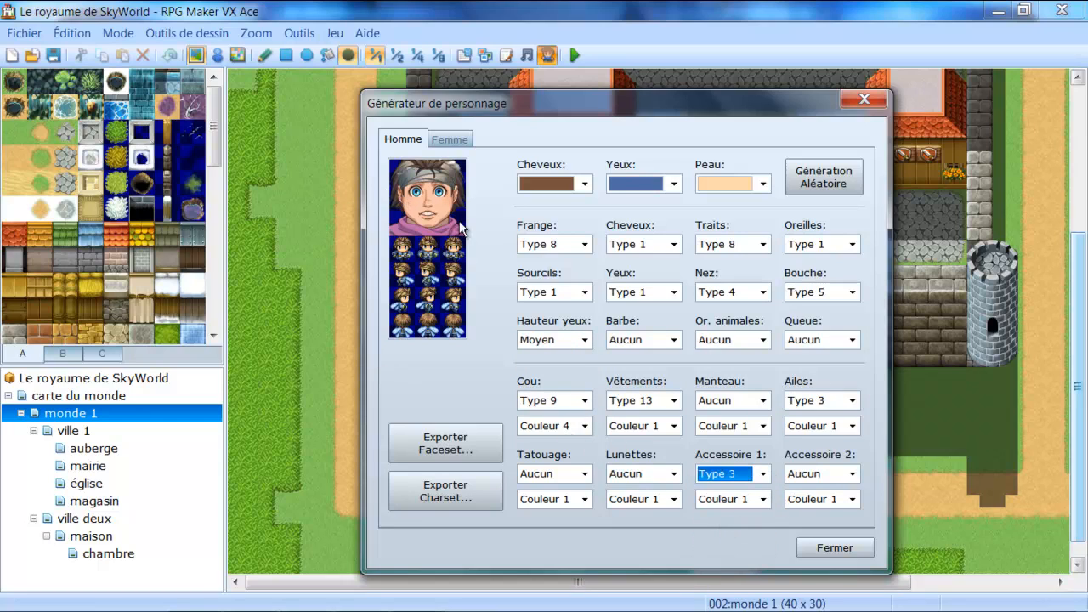
pyautogui.click(835, 474)
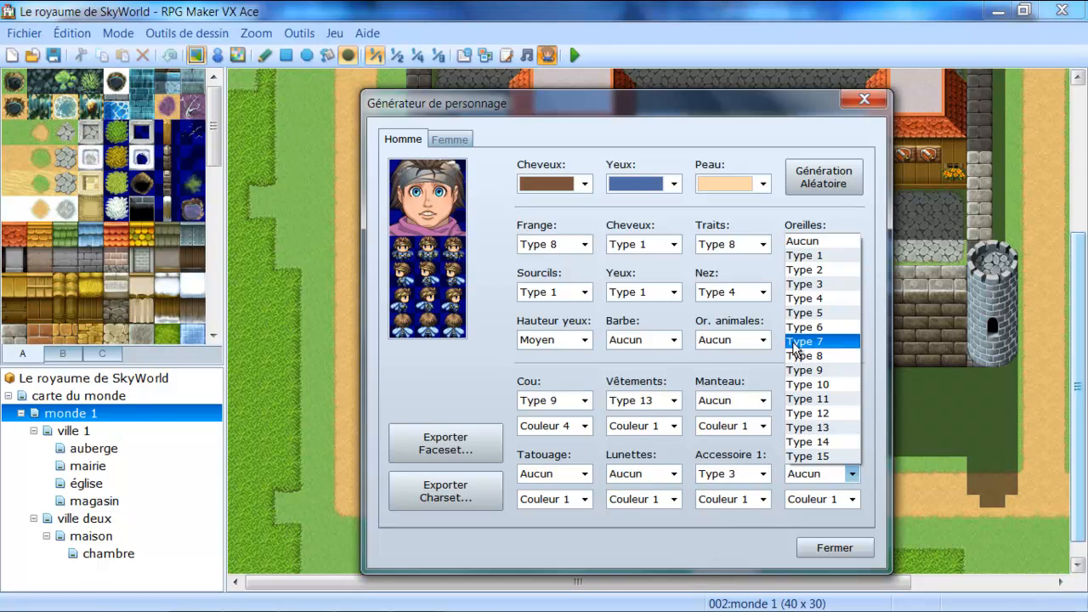
pyautogui.click(816, 343)
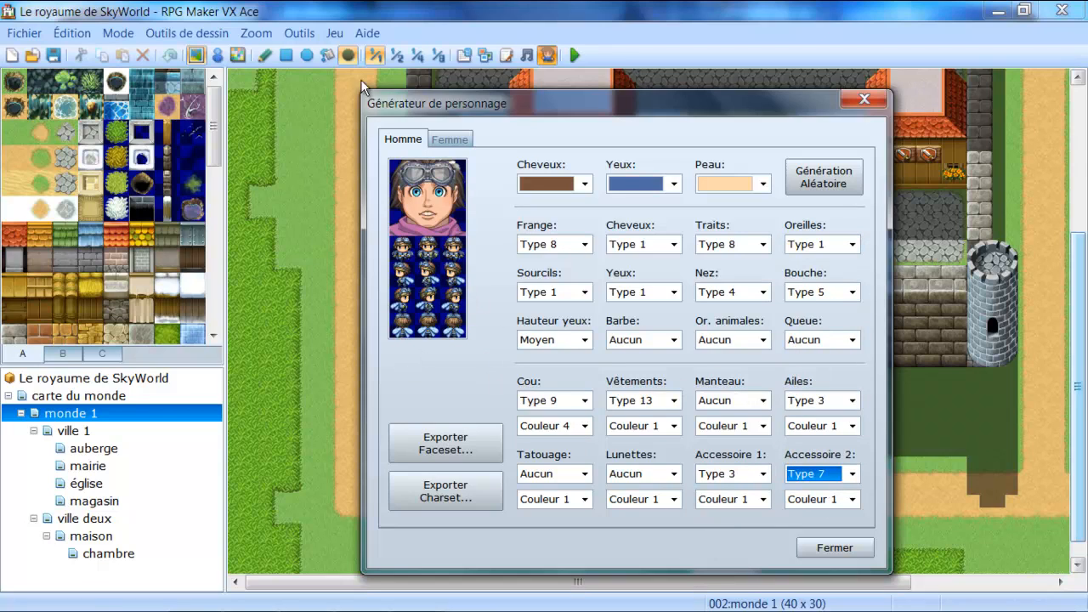
# - Switch to the Femme character and set Sourcils to Type 5 and Nez to Type 4
pyautogui.click(452, 145)
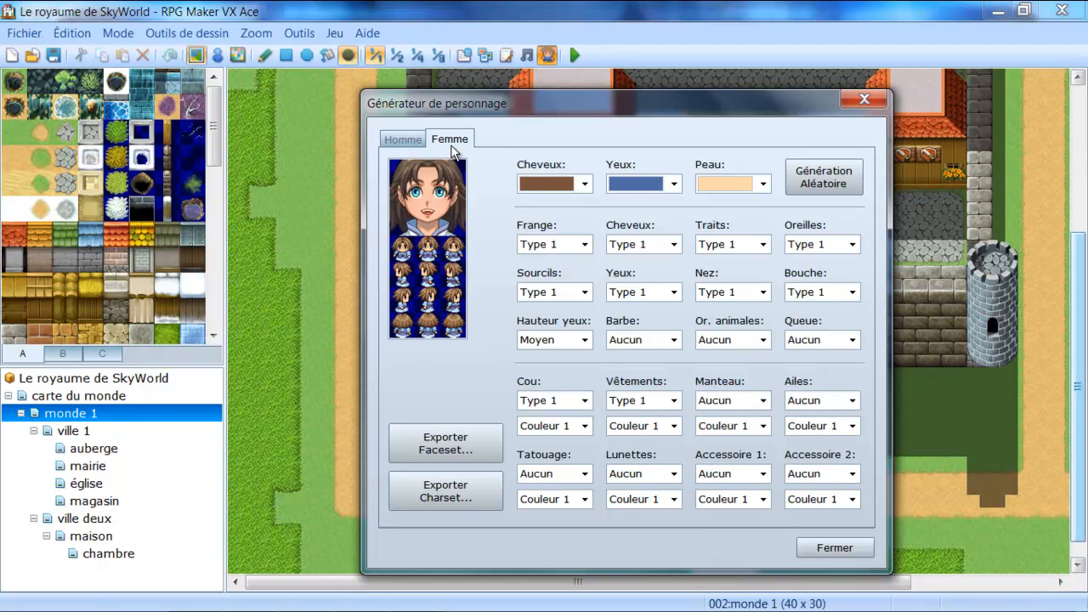
pyautogui.click(574, 293)
pyautogui.click(549, 370)
pyautogui.click(763, 291)
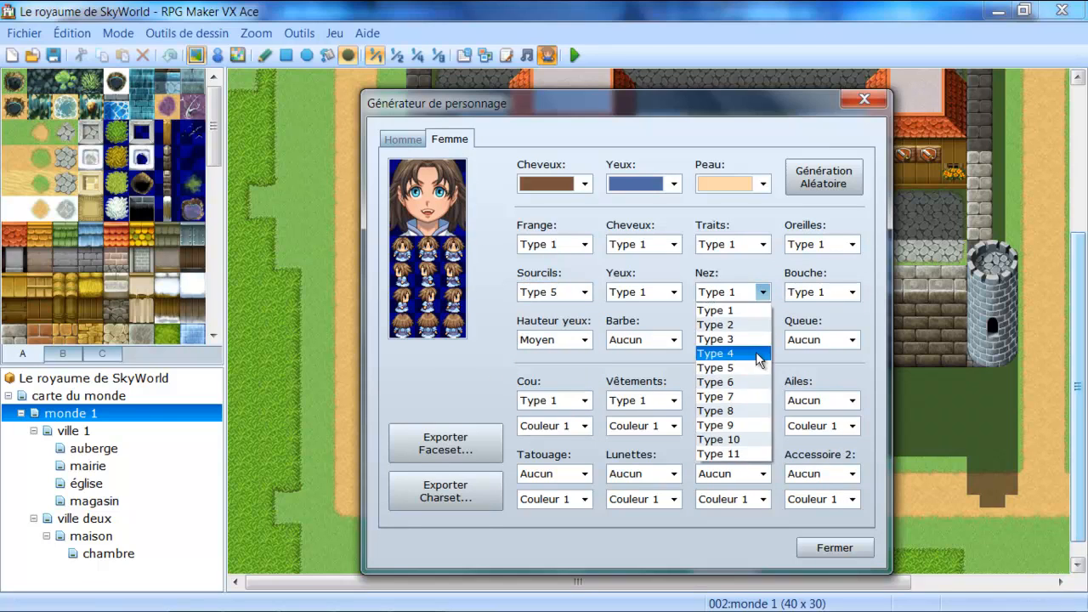
pyautogui.click(760, 352)
# - Set the female character's Frange to Type 9 and Cheveux style to Type 12
pyautogui.click(583, 244)
pyautogui.click(578, 392)
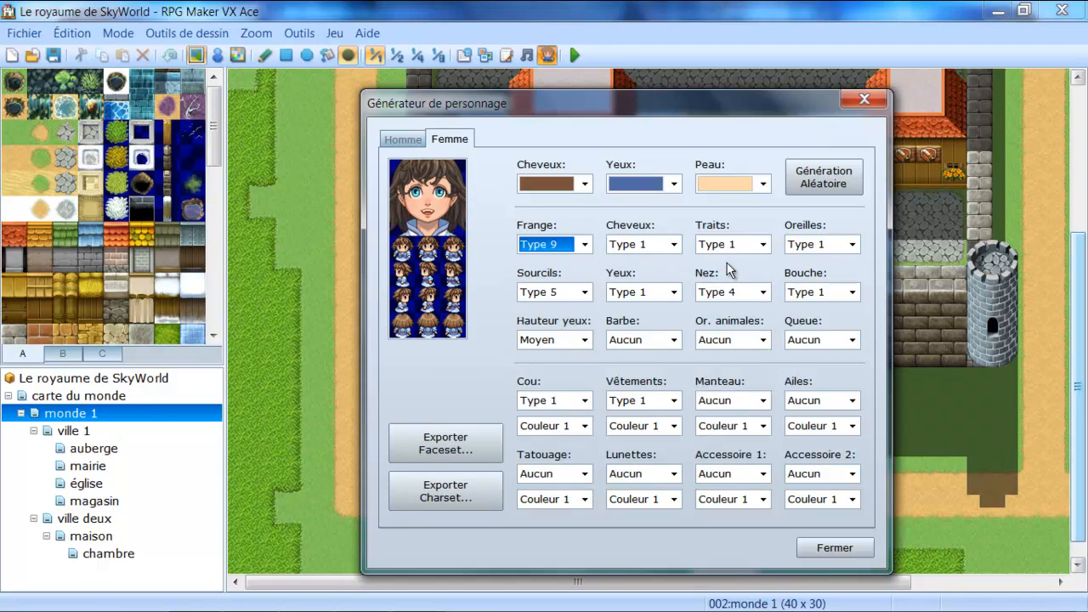
pyautogui.click(644, 245)
pyautogui.click(648, 435)
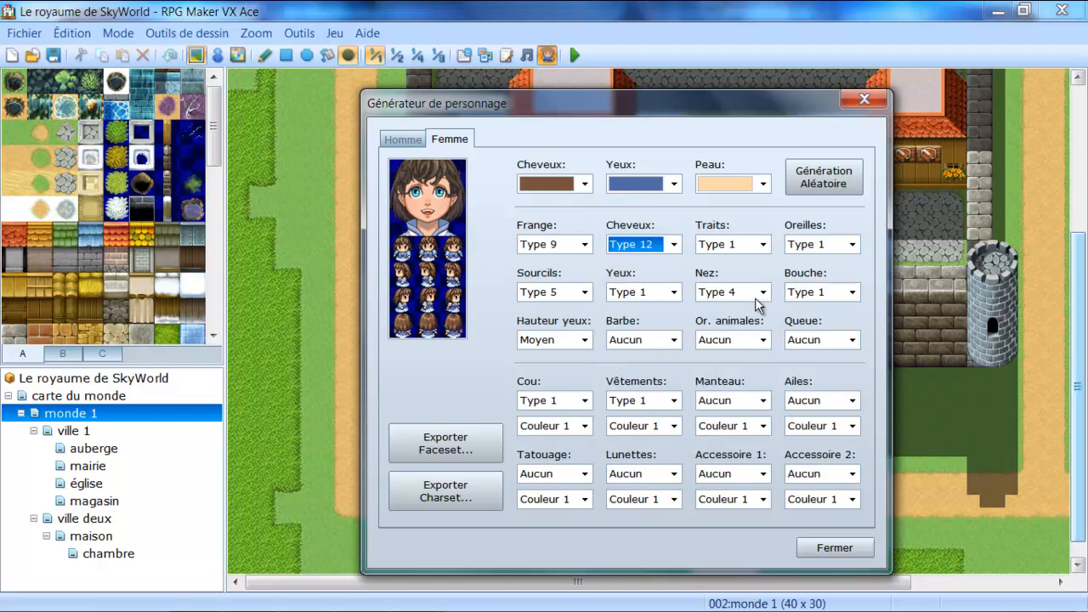
# - Give the female character Type 3 Oreilles and a Type 4 Tatouage
pyautogui.click(851, 245)
pyautogui.click(823, 289)
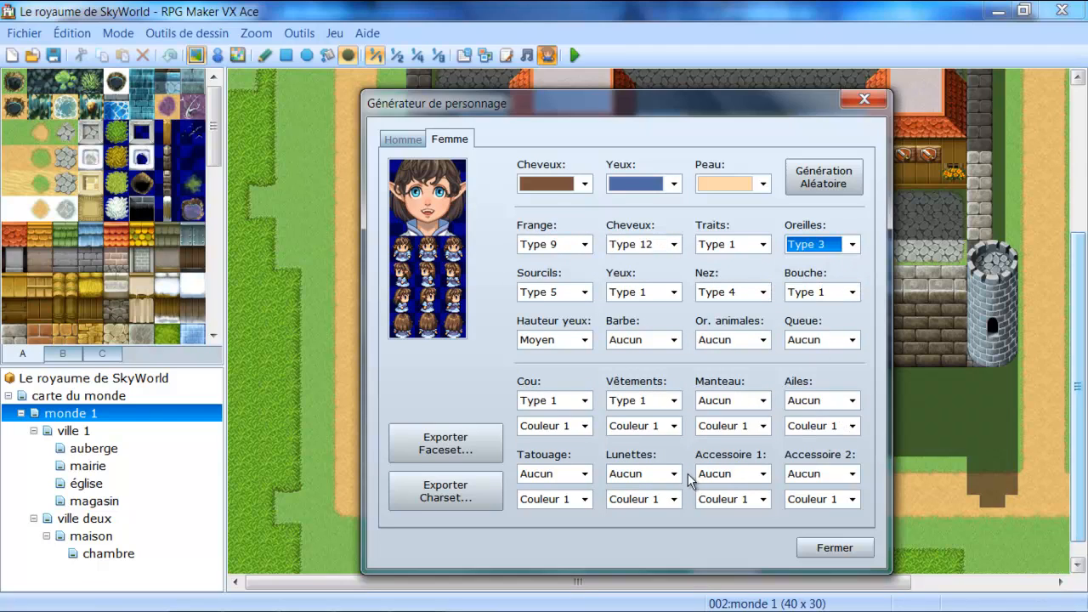
pyautogui.click(583, 474)
pyautogui.click(551, 541)
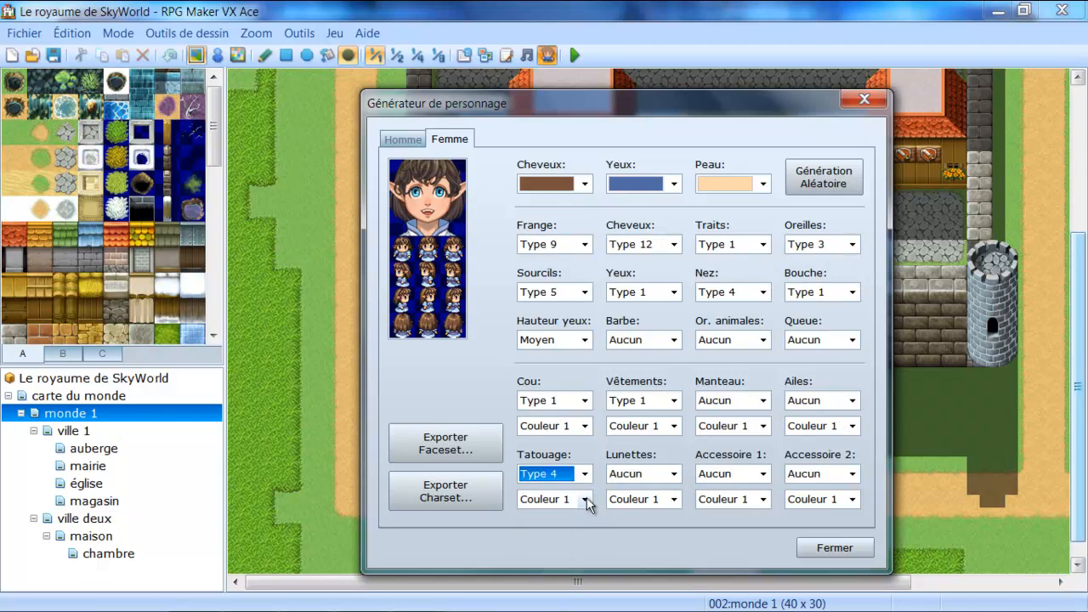
# - Set the female character's Manteau to Couleur 4 and Vêtements to Type 14, and close the character generator
pyautogui.click(736, 426)
pyautogui.click(729, 487)
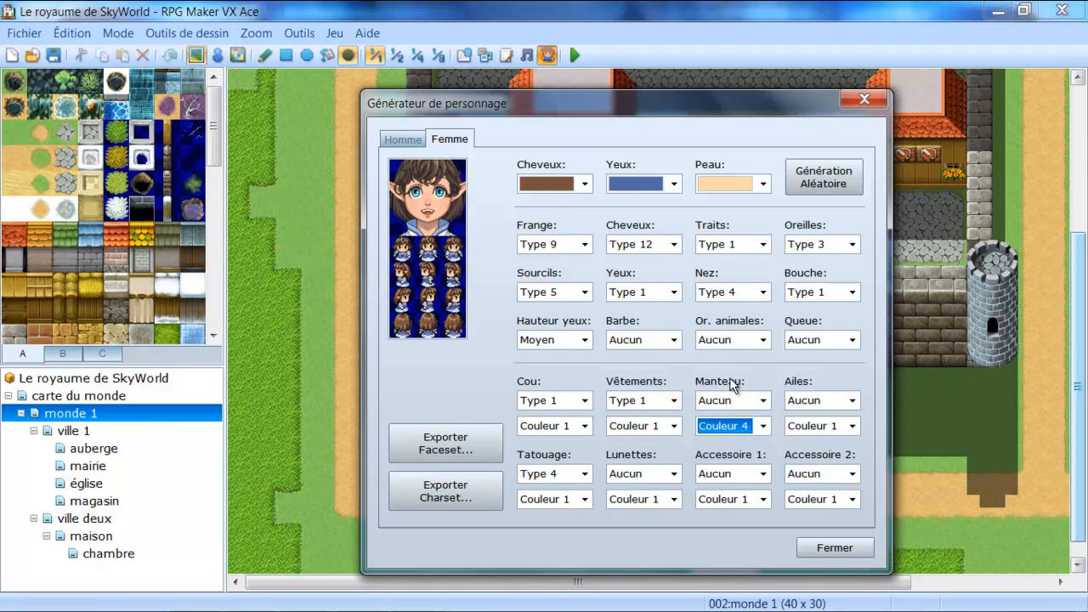
pyautogui.click(674, 400)
pyautogui.click(638, 302)
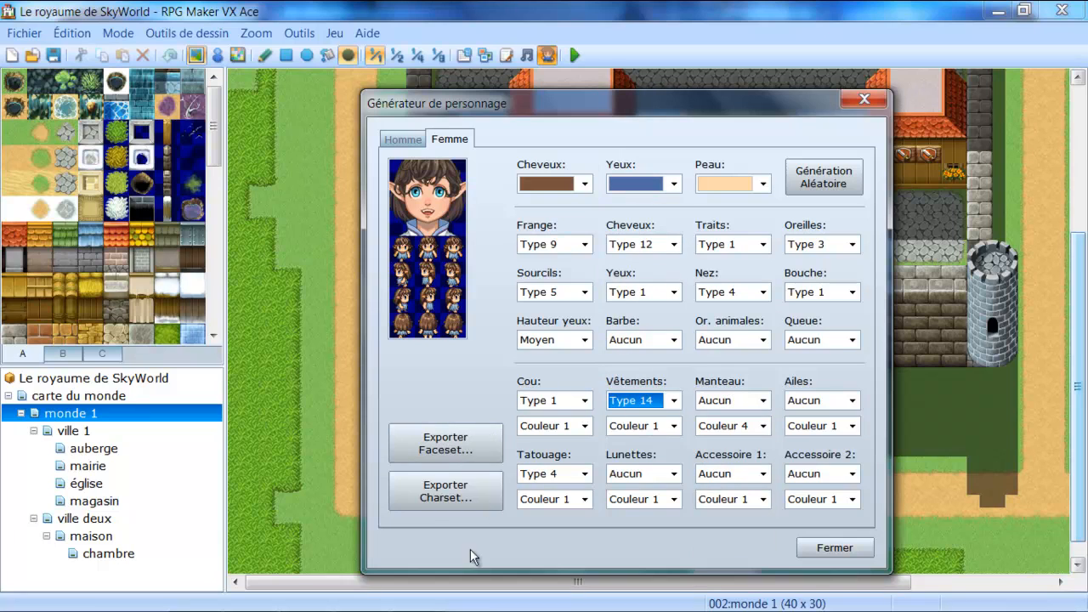
pyautogui.click(865, 105)
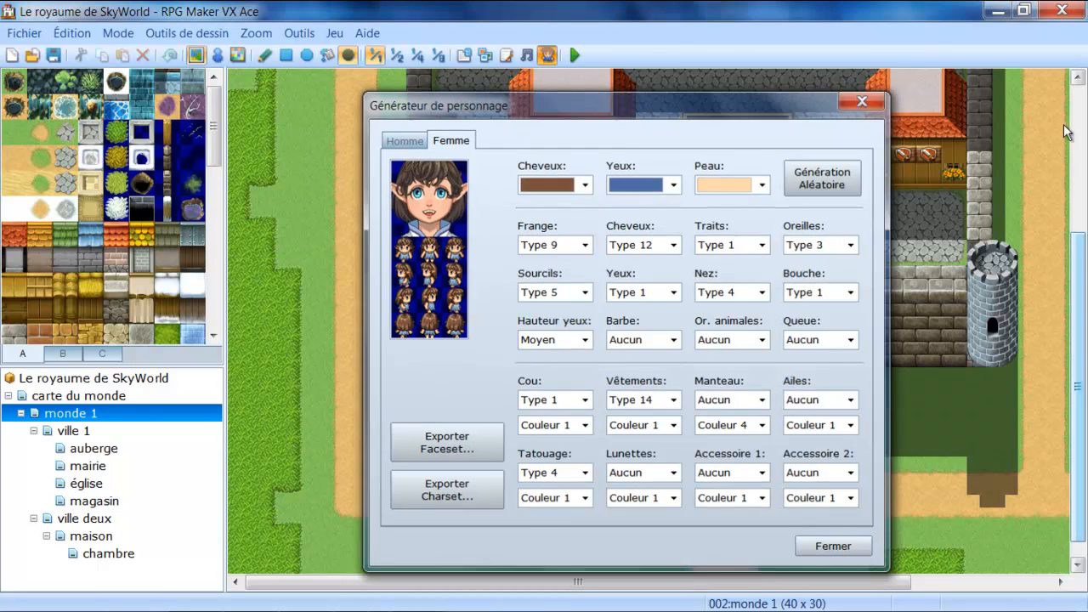
pyautogui.scroll(3, 1062, 145)
pyautogui.scroll(2, 1062, 145)
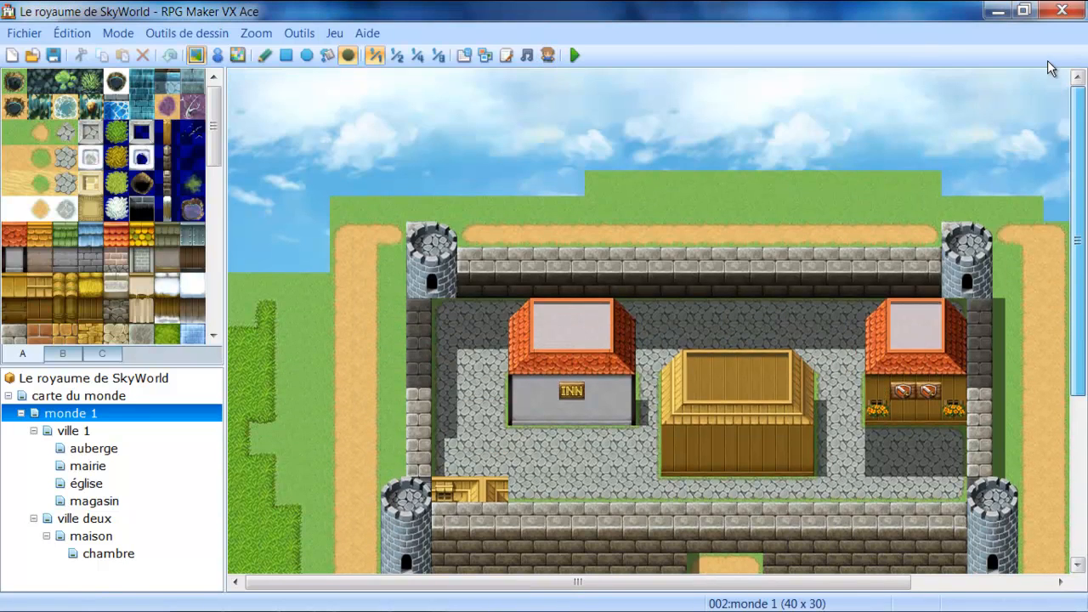
pyautogui.click(187, 34)
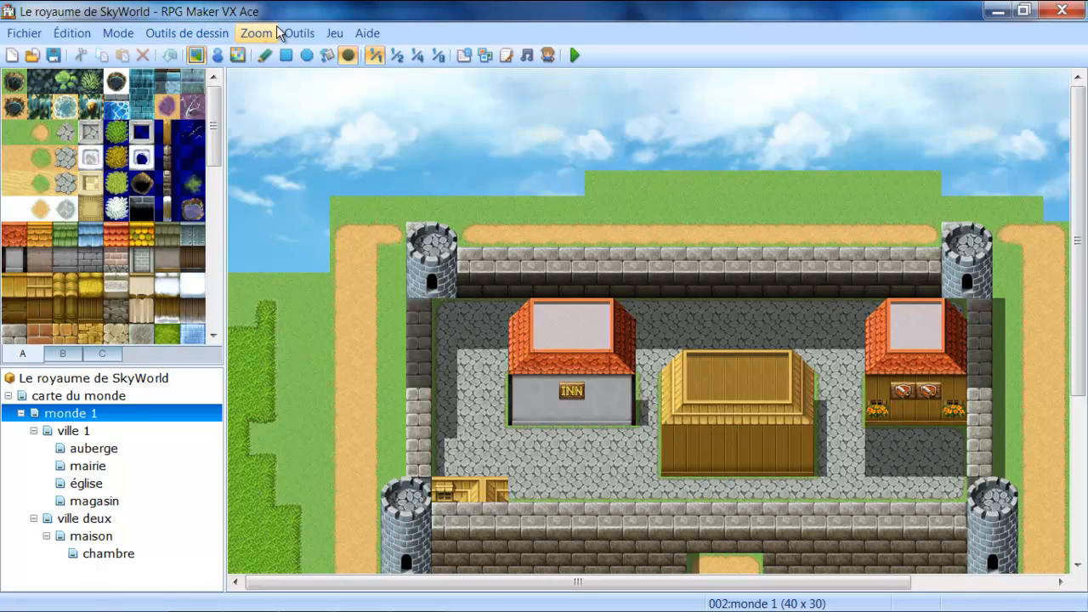
pyautogui.moveTo(330, 32)
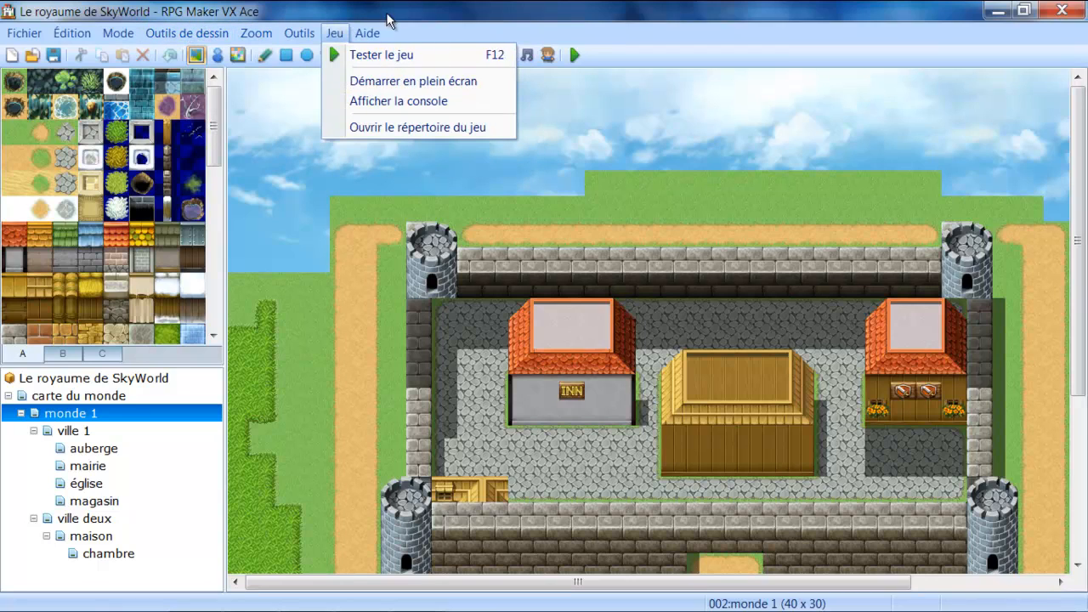
pyautogui.click(437, 9)
pyautogui.moveTo(435, 608)
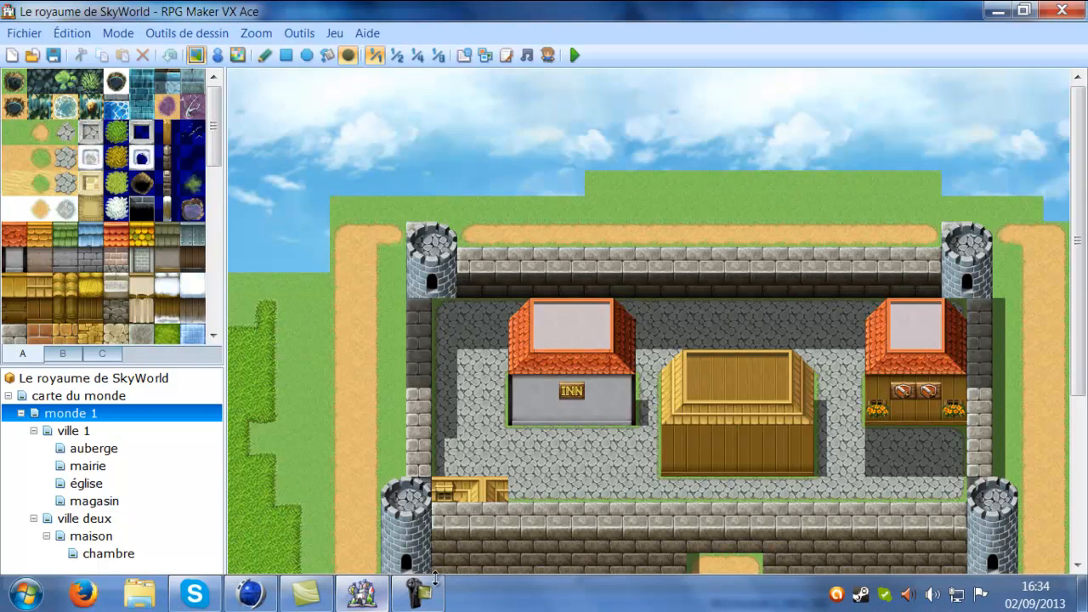
pyautogui.click(419, 593)
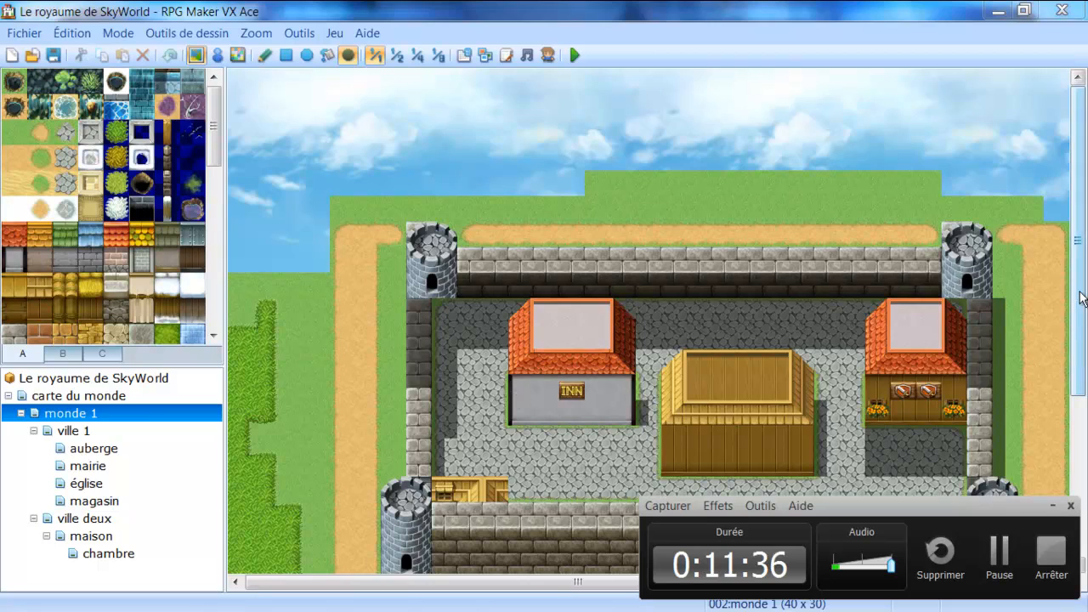
pyautogui.moveTo(1084, 297)
pyautogui.mouseDown()
pyautogui.moveTo(1084, 463)
pyautogui.moveTo(1085, 293)
pyautogui.mouseUp()
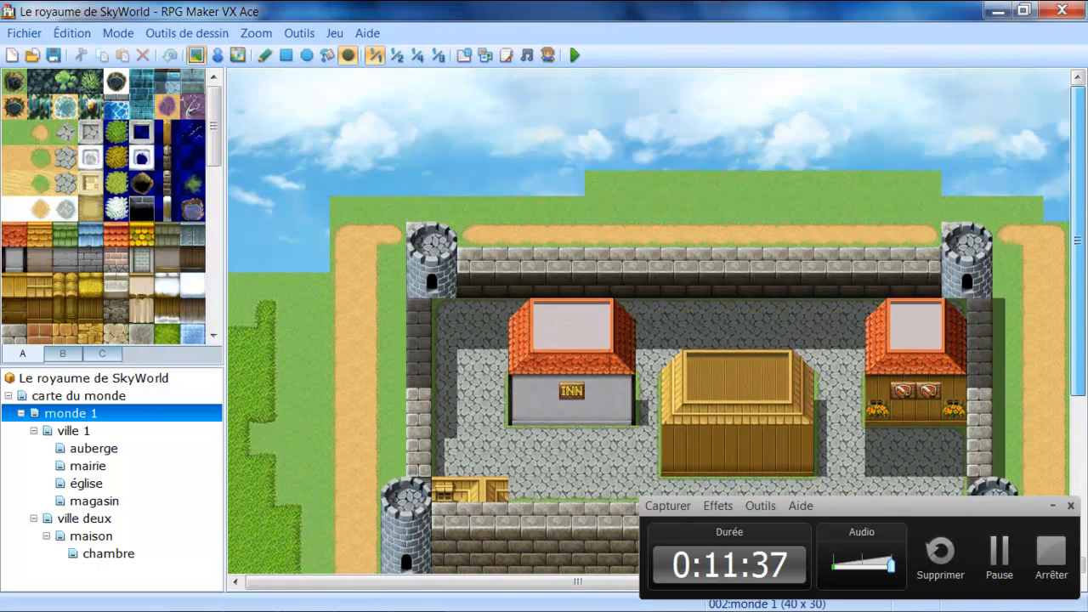
pyautogui.scroll(-3, 657, 321)
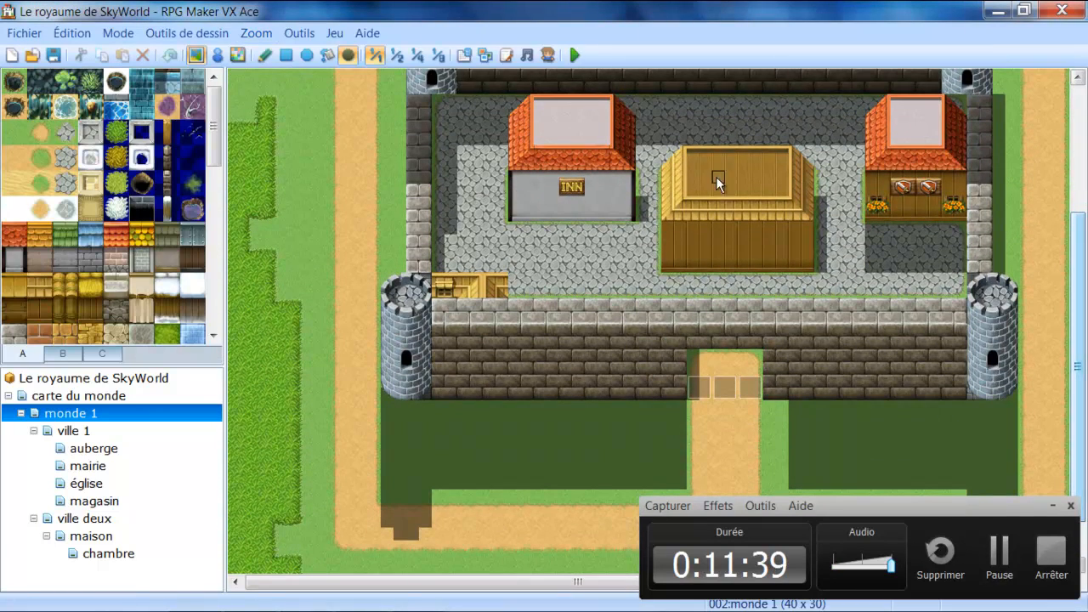